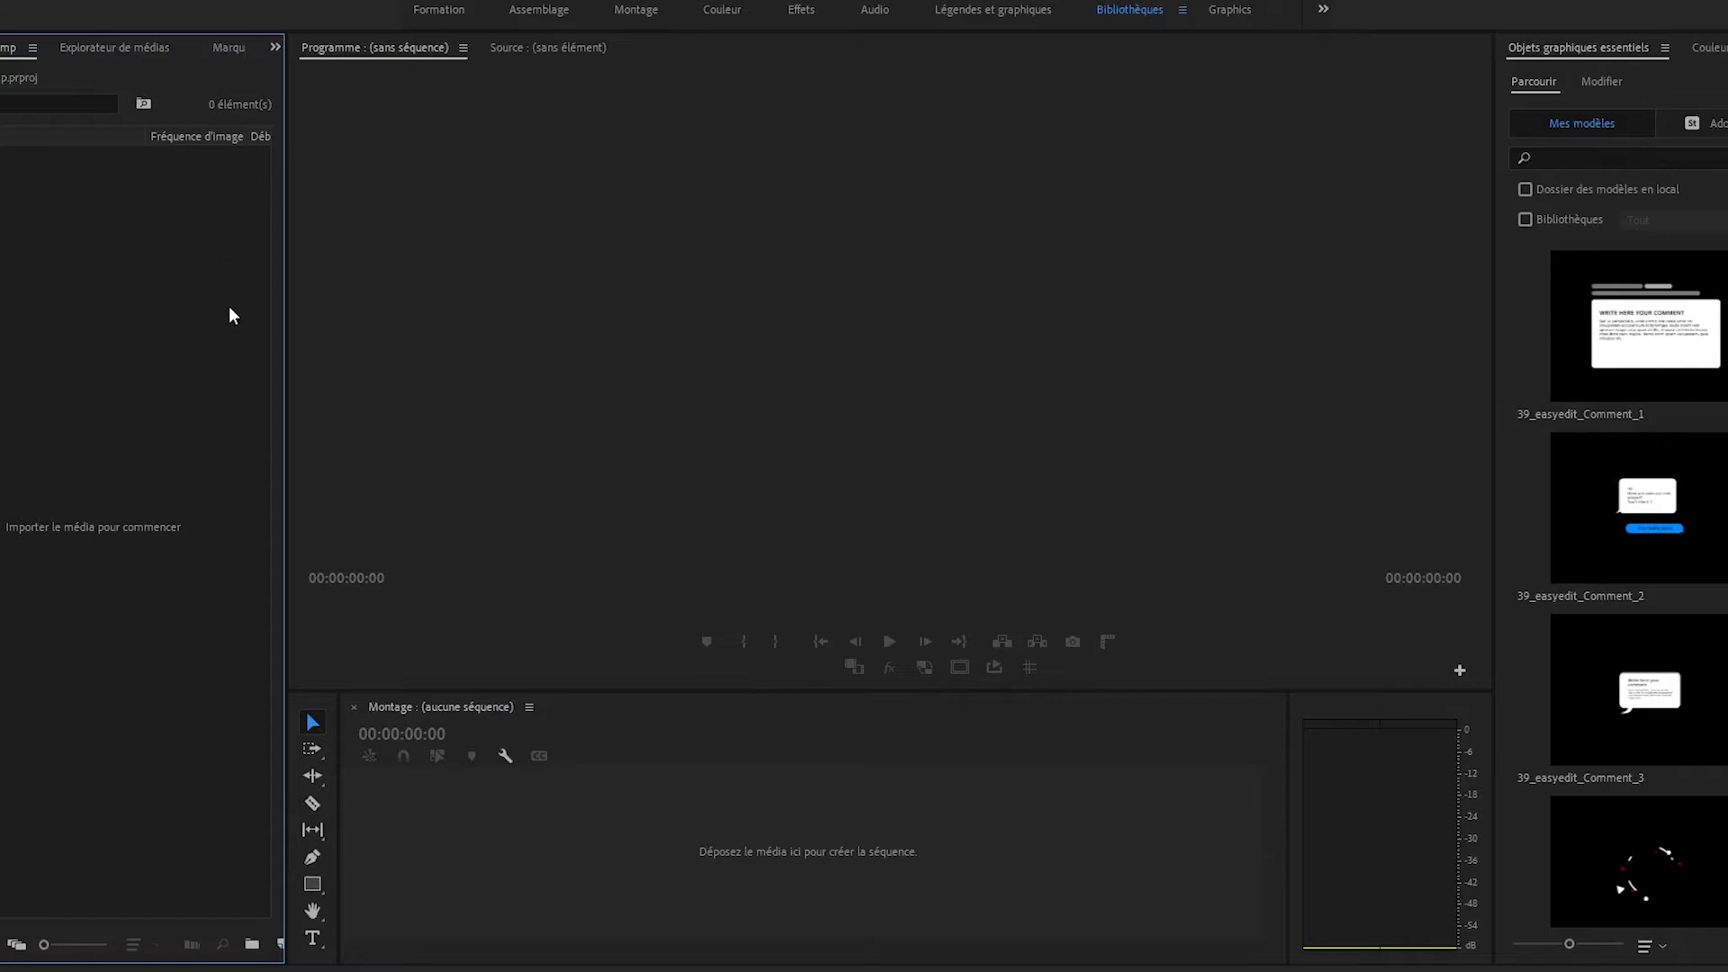
Import the clip C0039.MP4 into the project and create a sequence from it in the timeline.
double_click(155, 354)
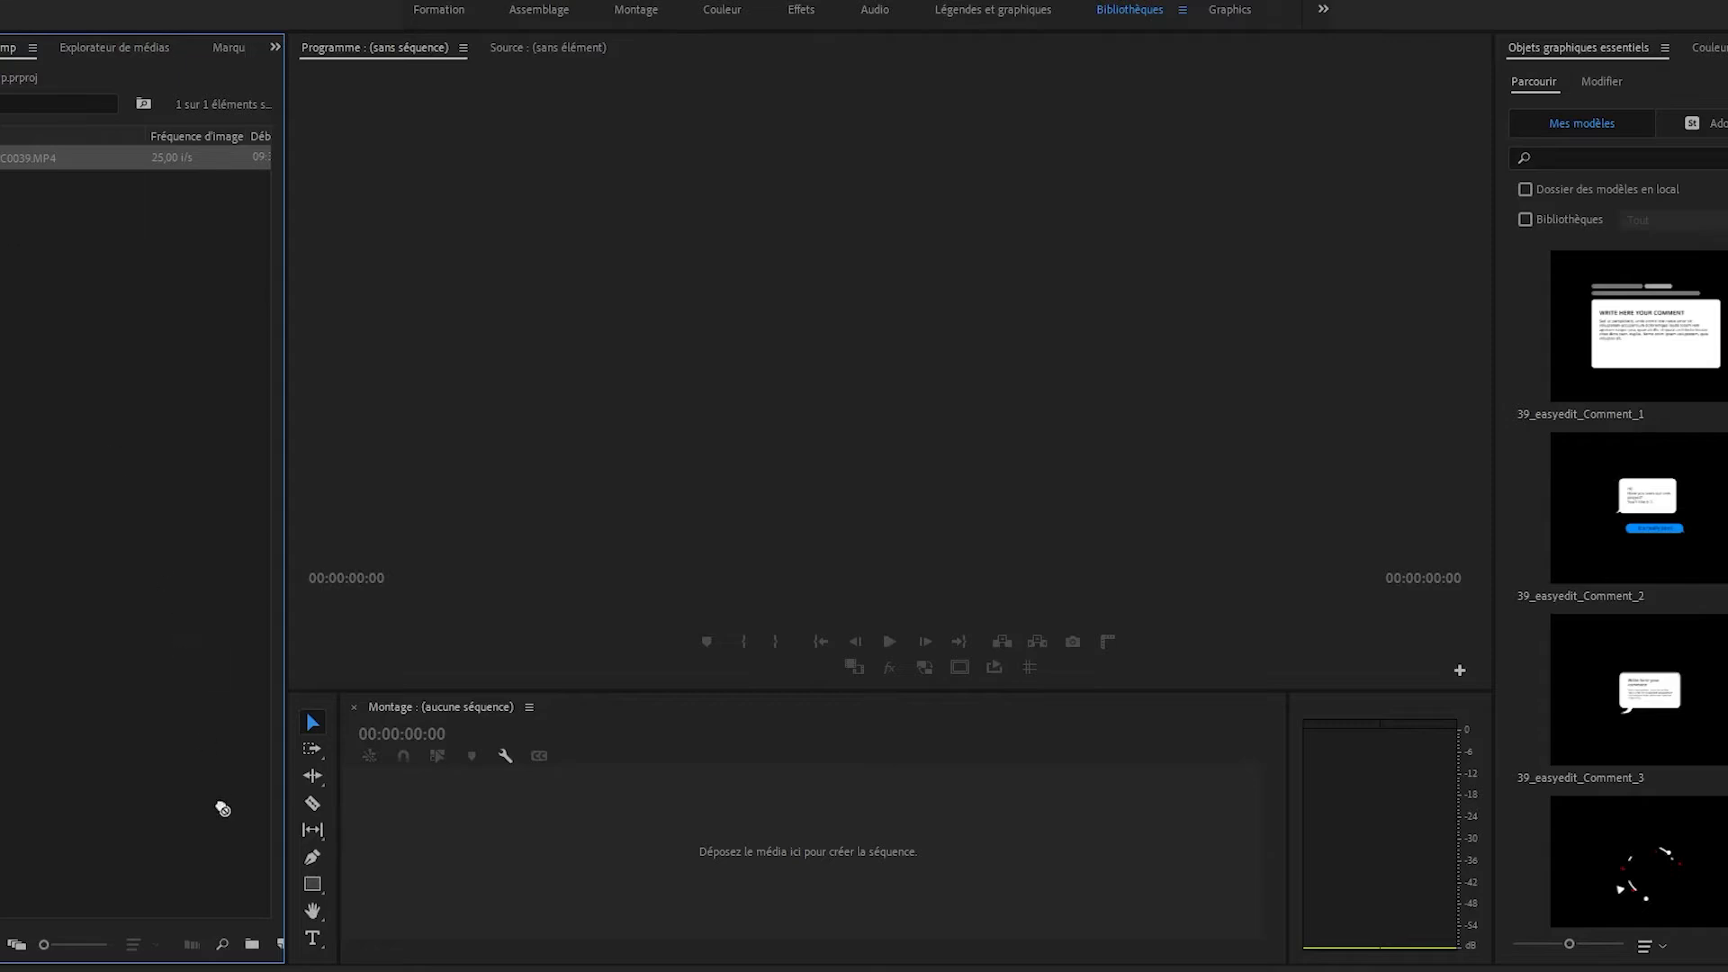
left_click_drag(246, 875, 670, 893)
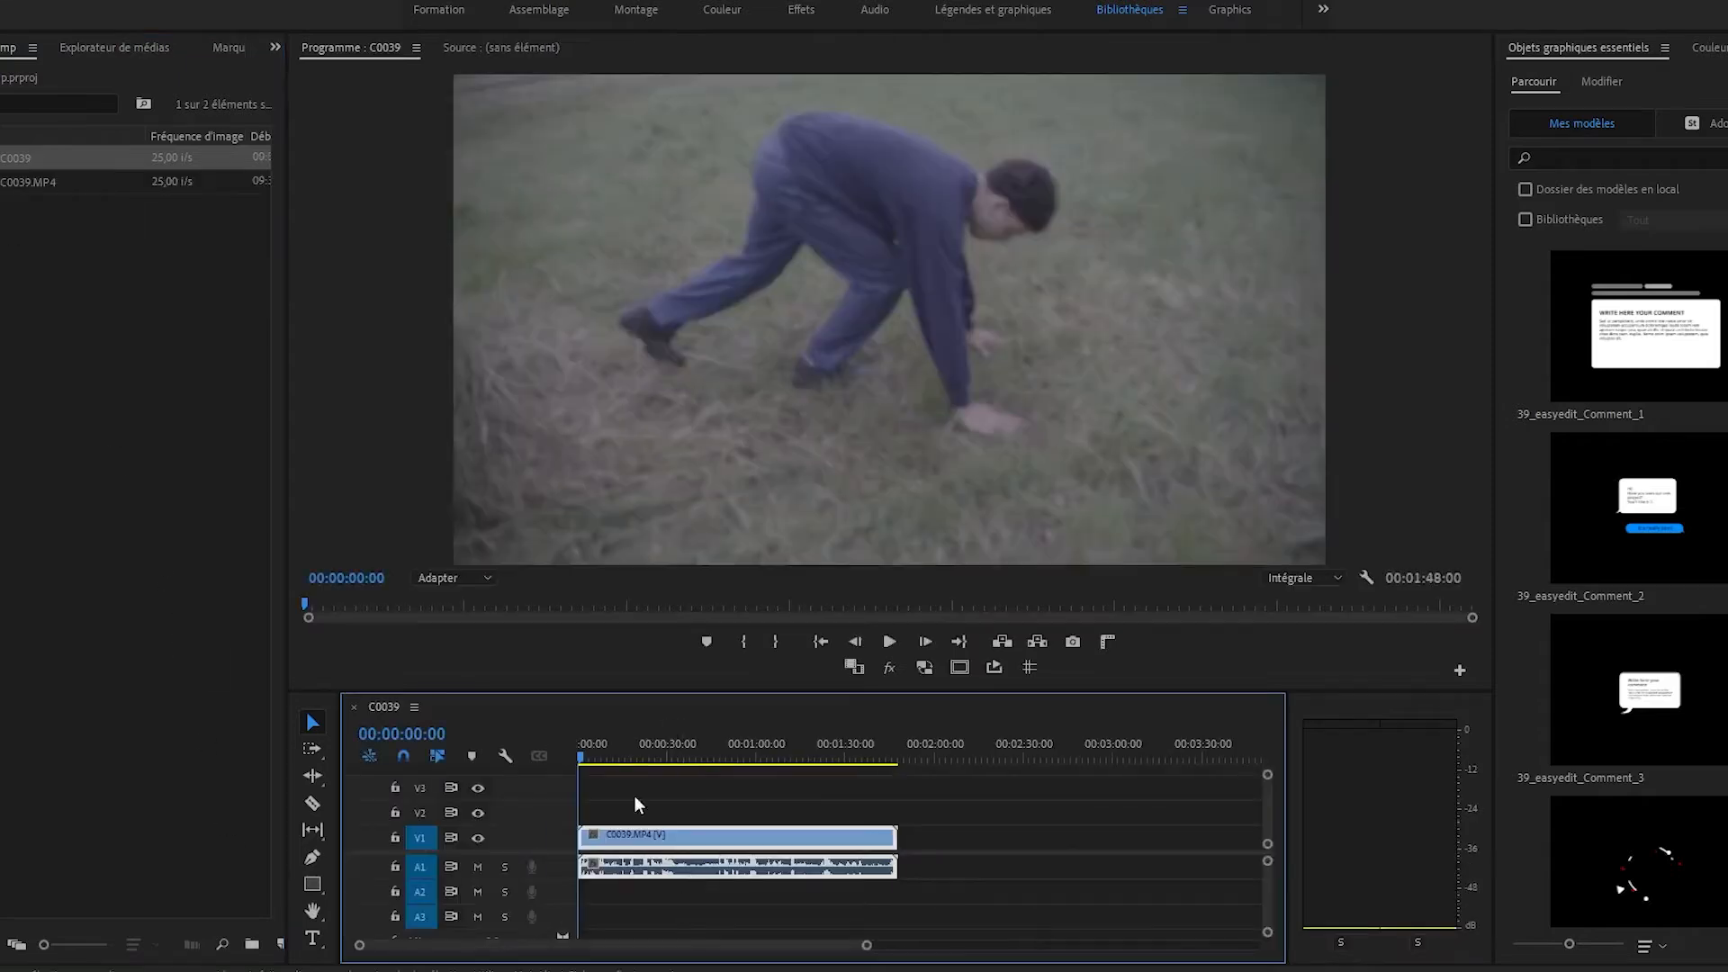
left_click_drag(283, 542, 255, 543)
left_click(625, 746)
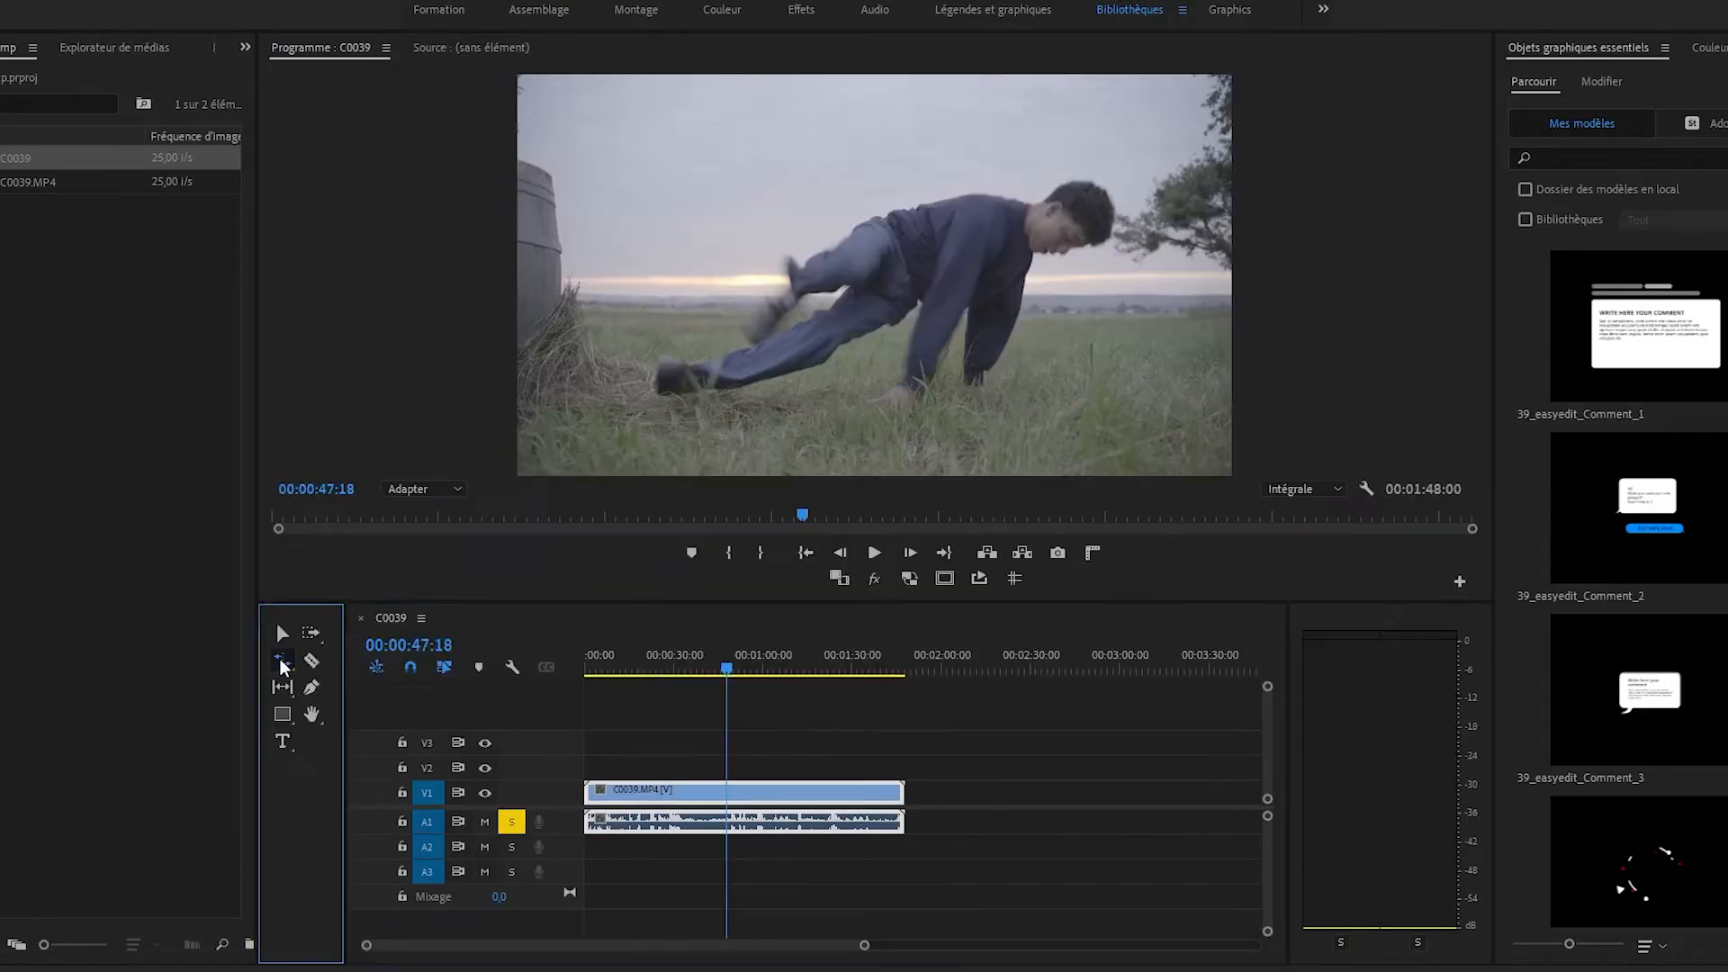
Slow down the C0039.MP4 clip to 73.99% by lengthening it with the Rate Stretch tool (Outil Modification de la vitesse).
left_click(281, 661)
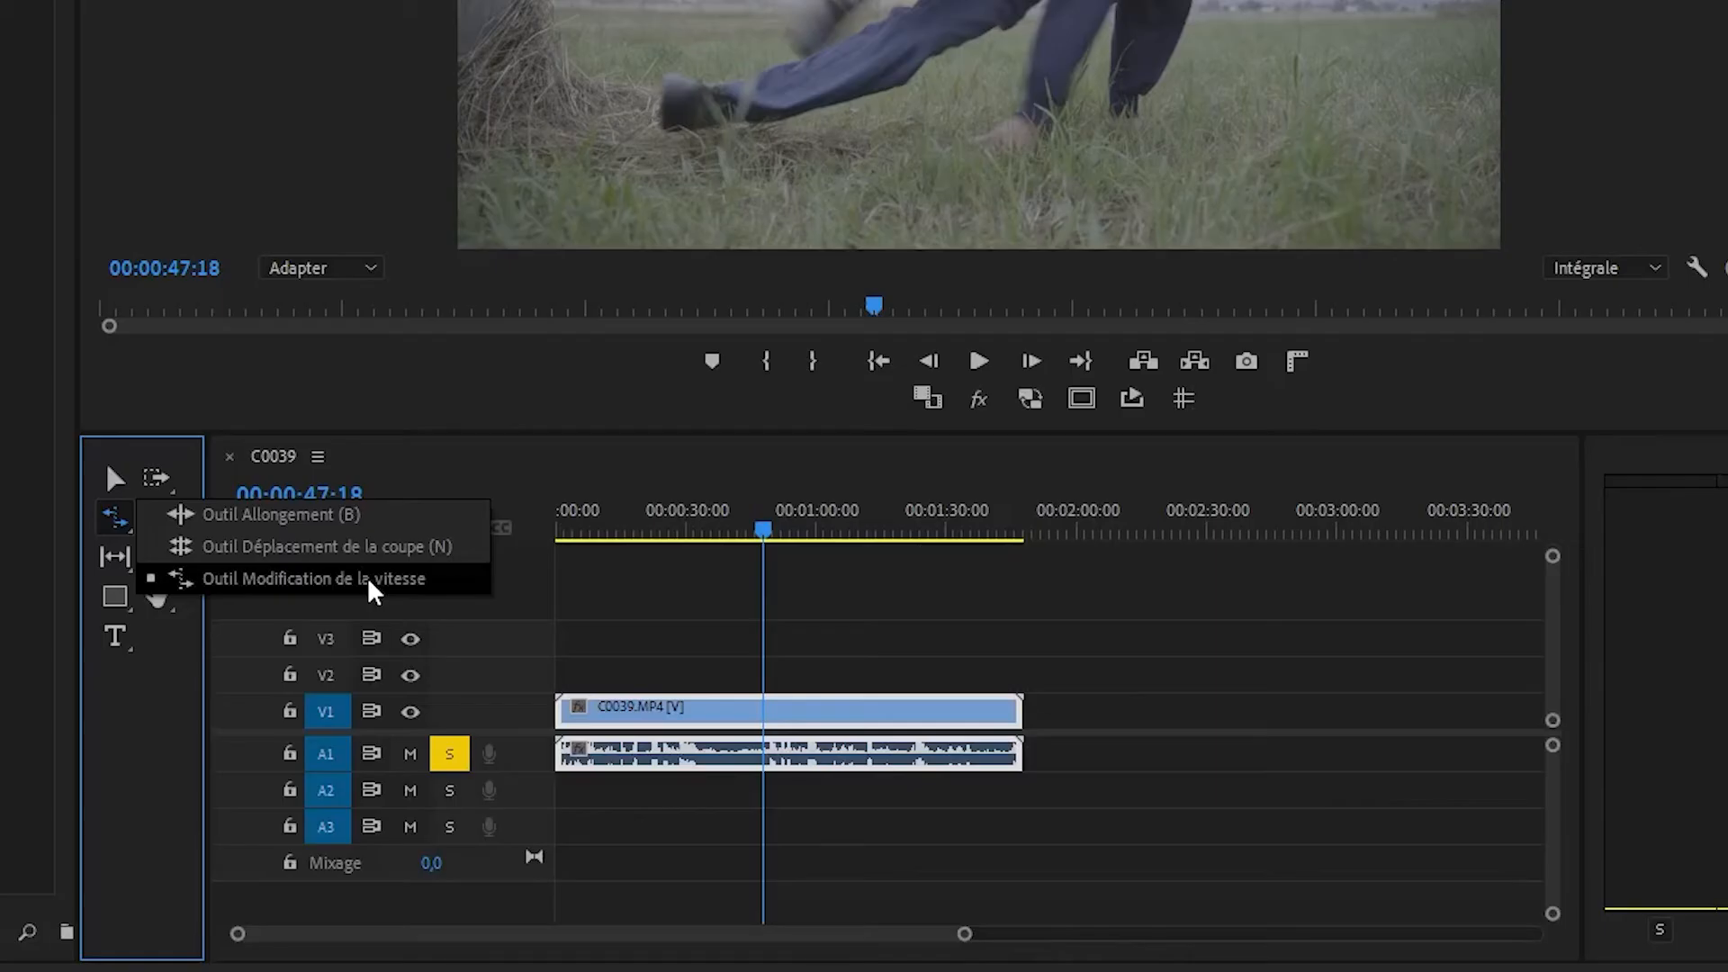
left_click(455, 700)
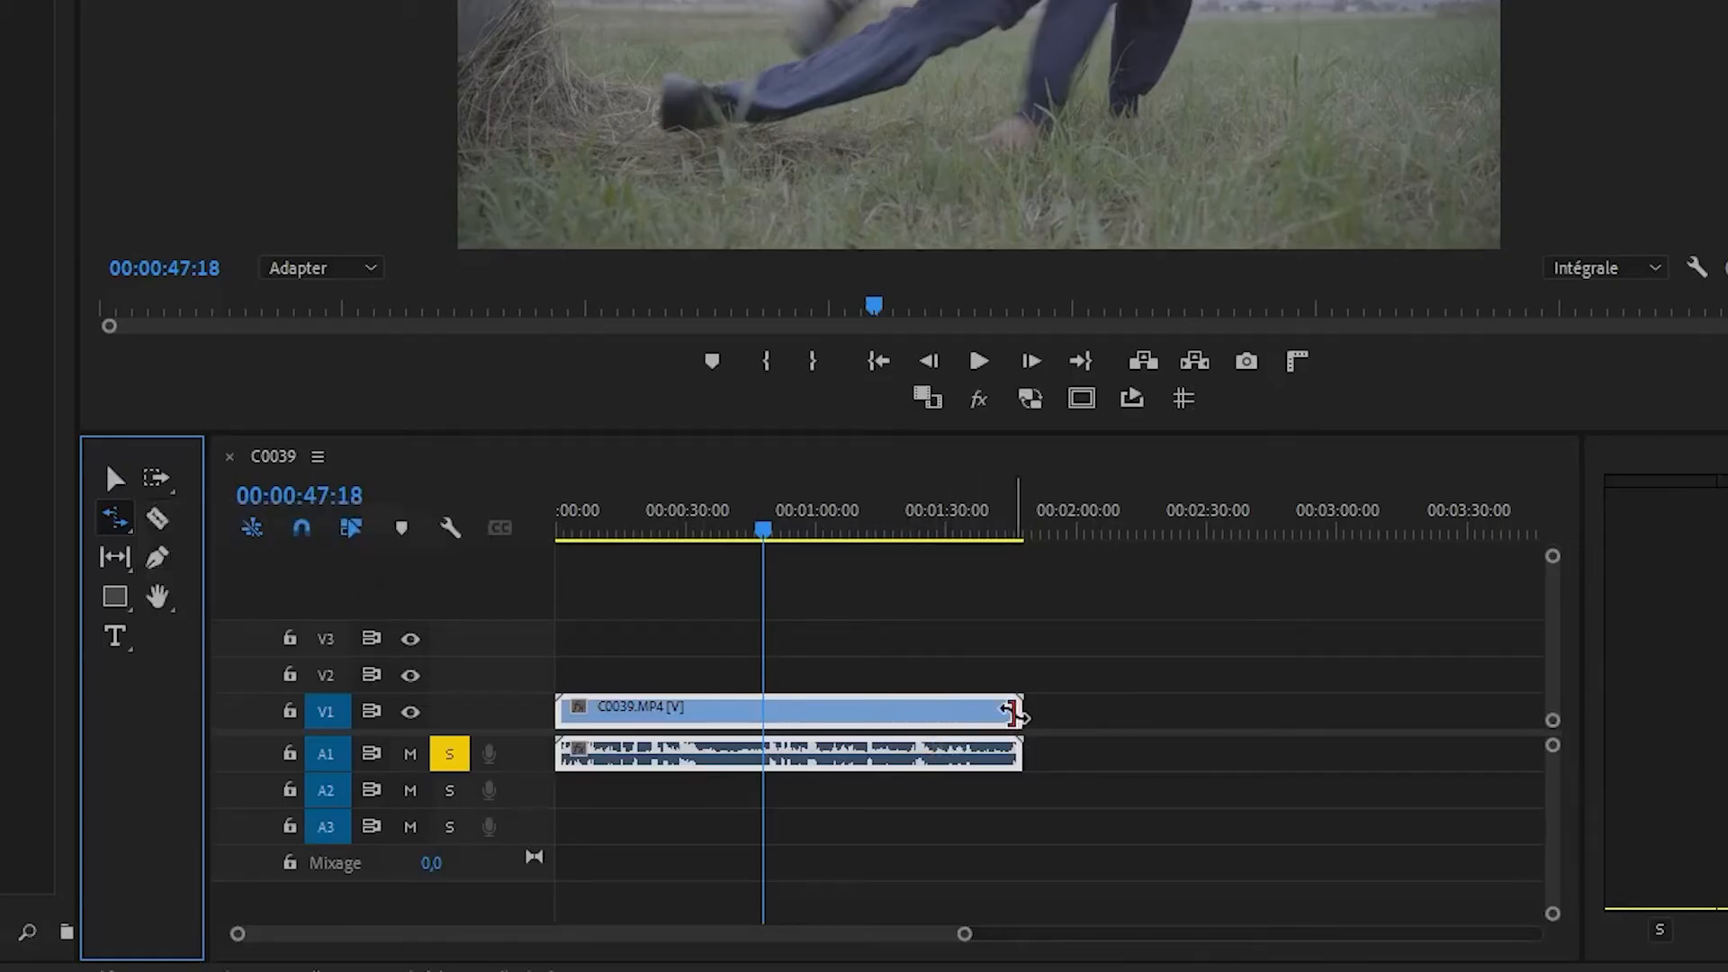
left_click(1016, 713)
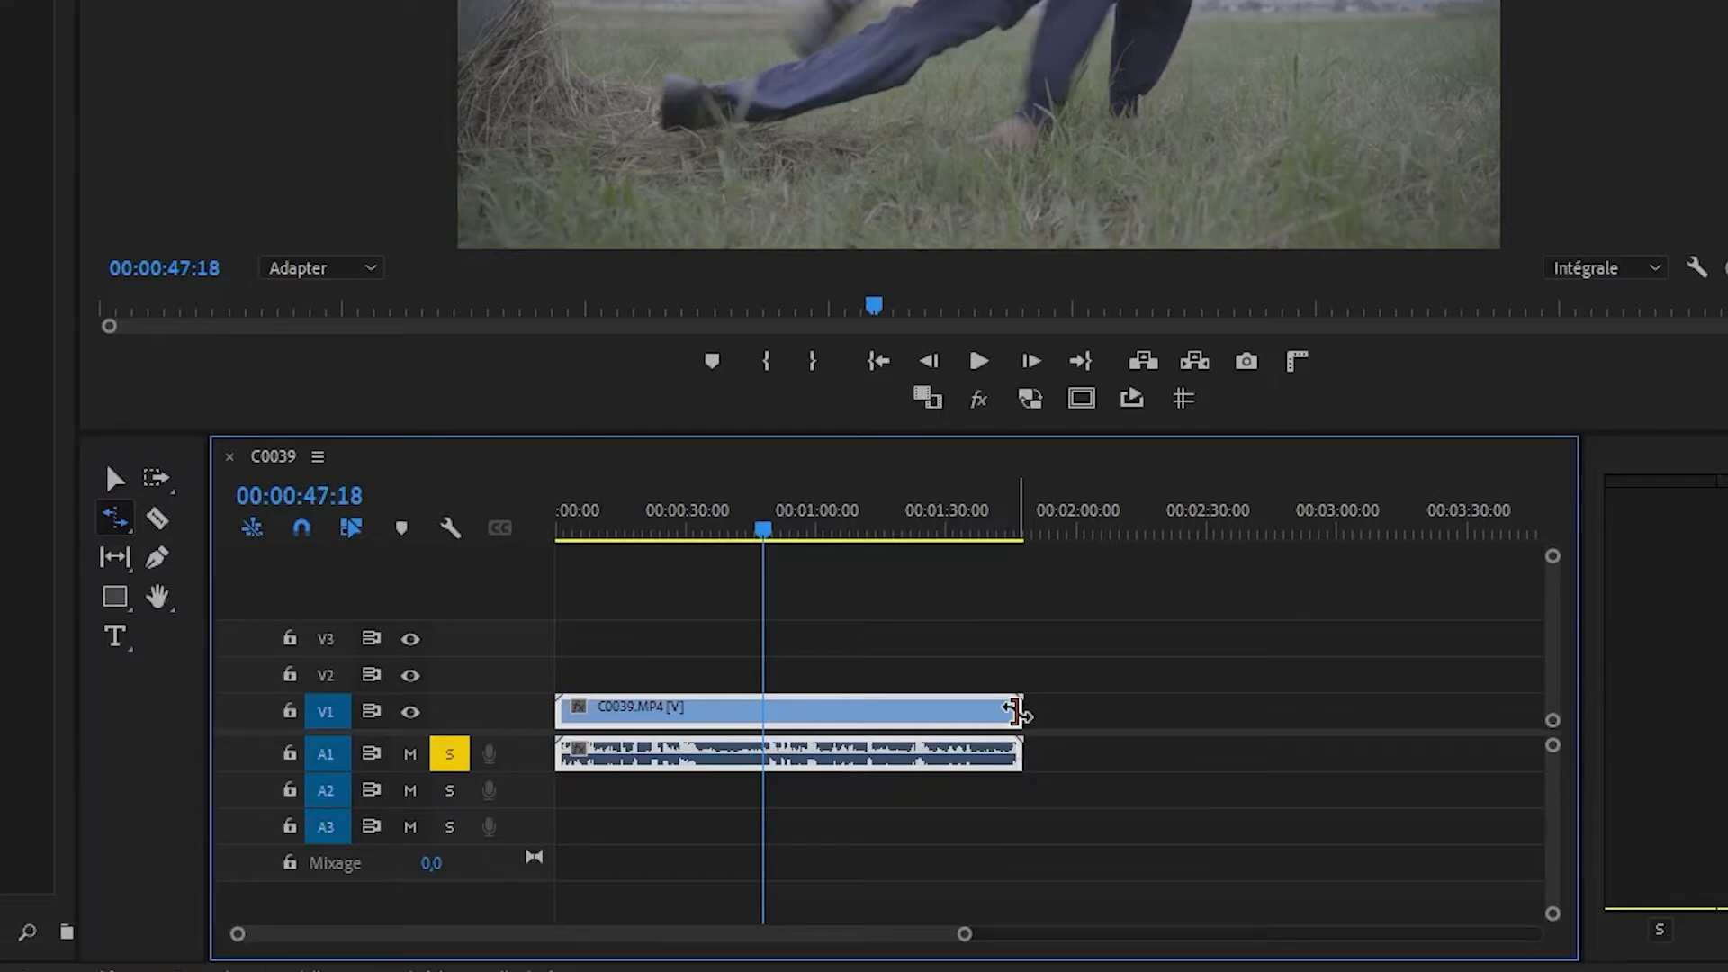
left_click_drag(1016, 713, 1181, 717)
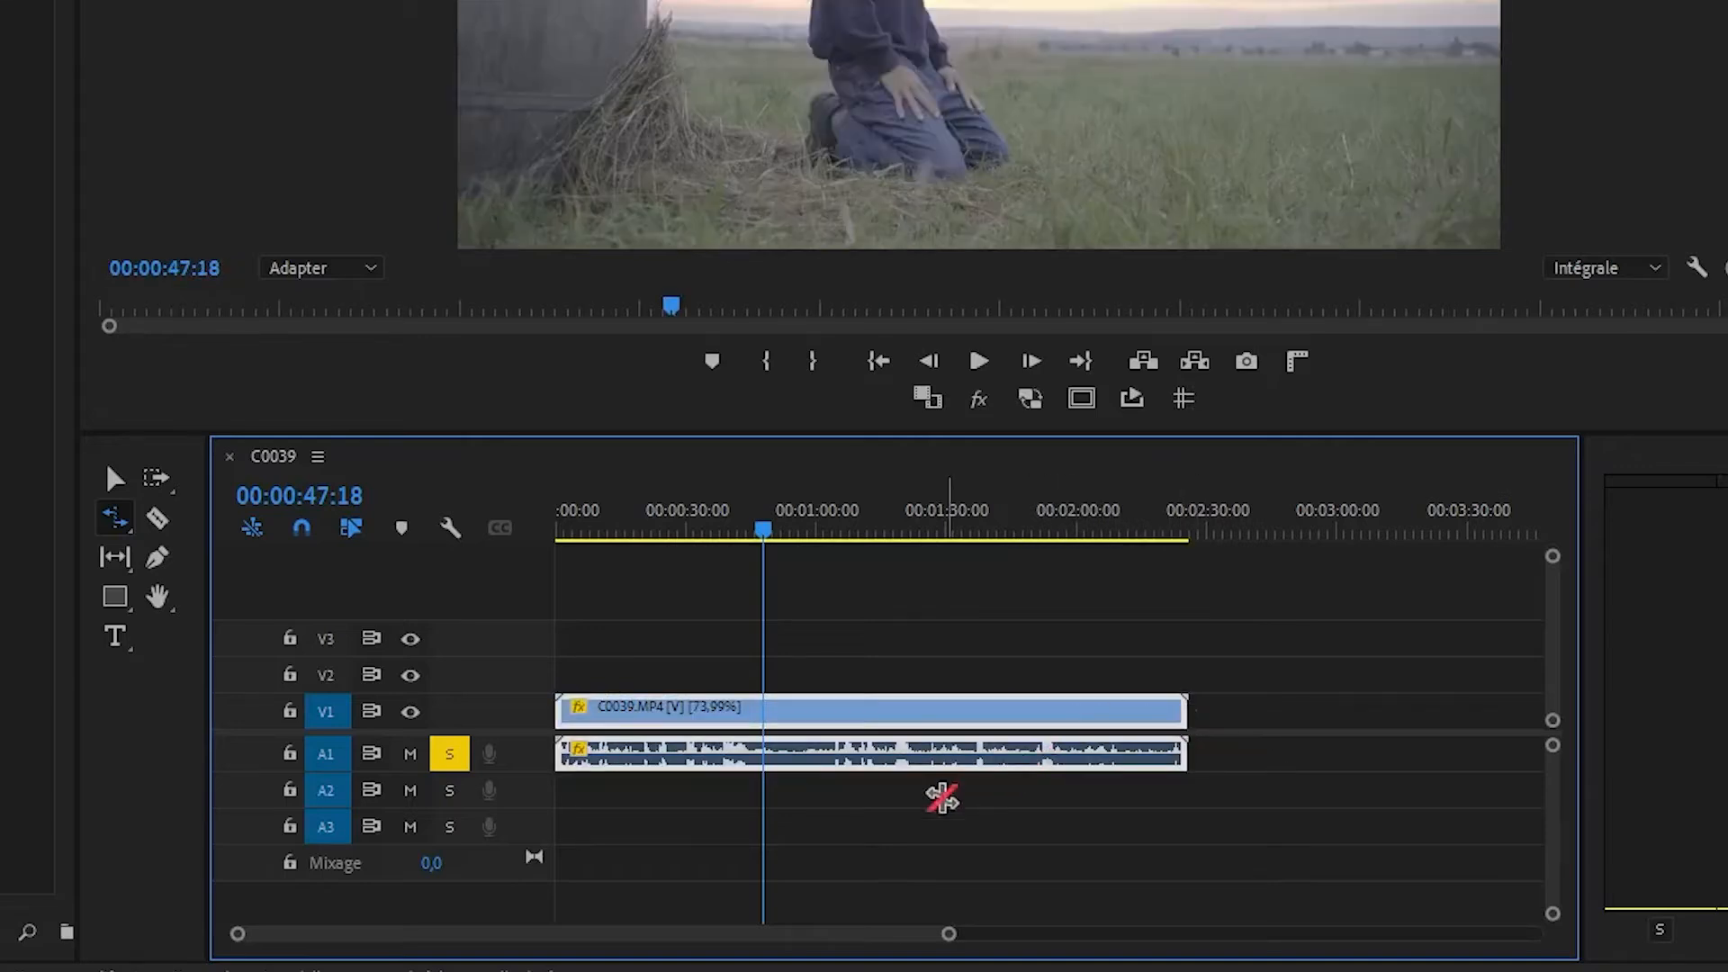
Enlarge video track V1 and play the slowed clip from 00:00:18:03 to check its motion.
left_click_drag(513, 694, 522, 600)
left_click_drag(775, 537, 634, 539)
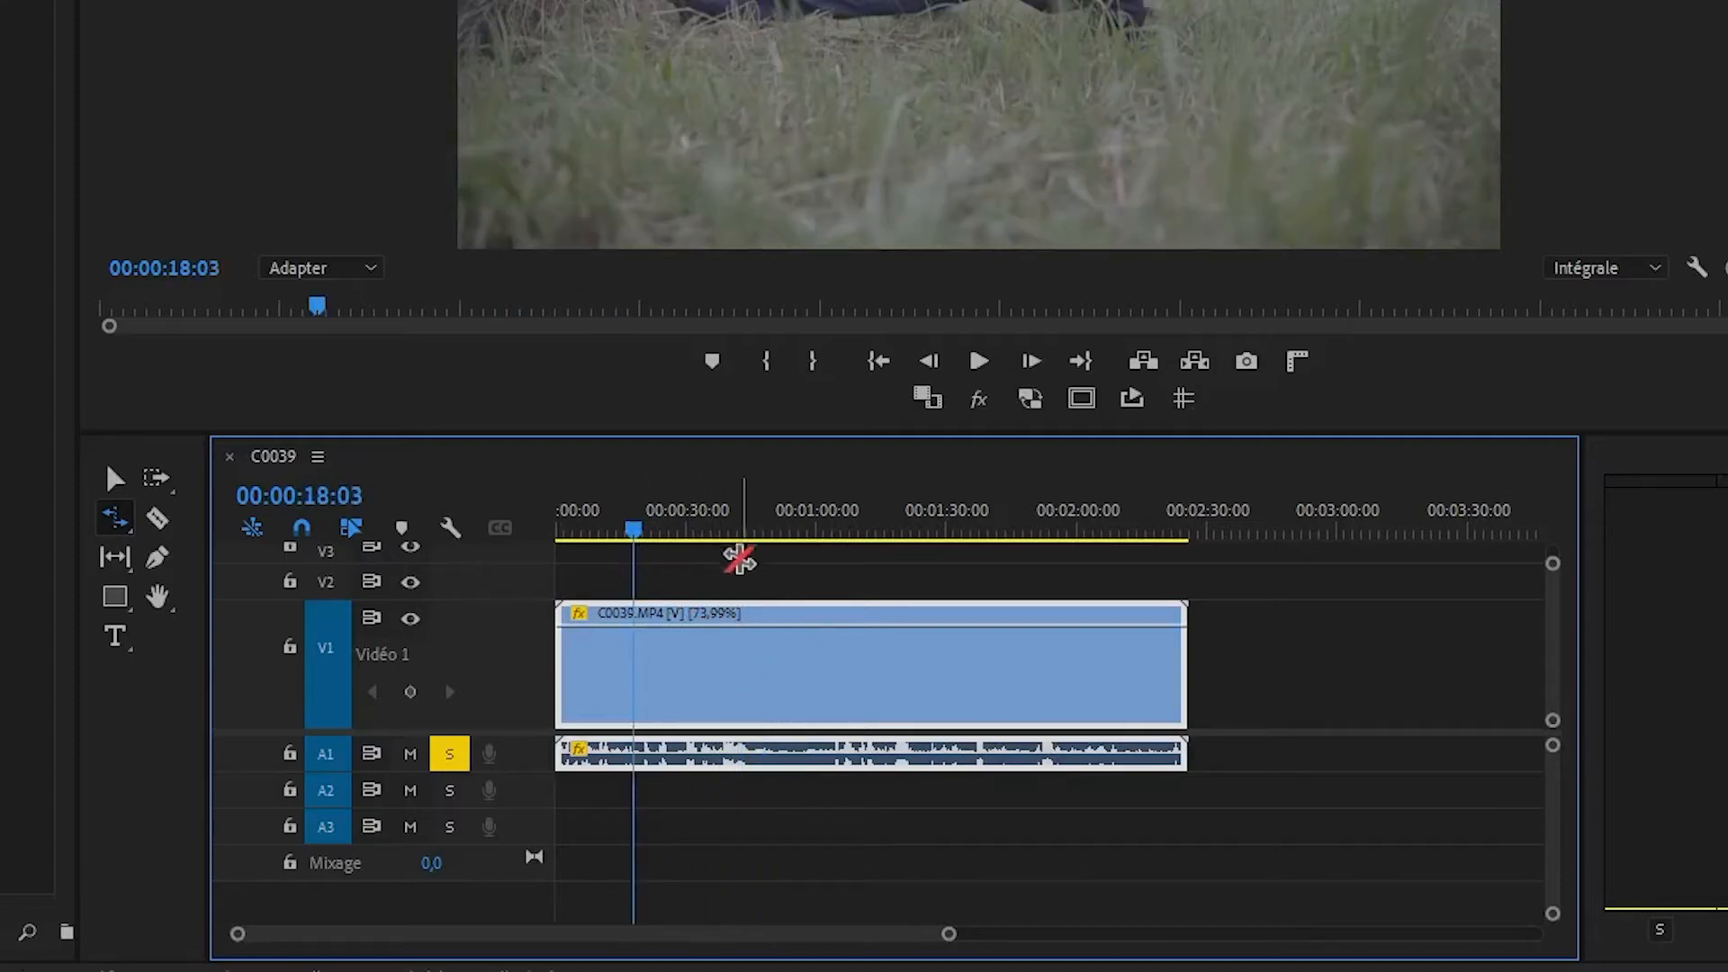
key("space")
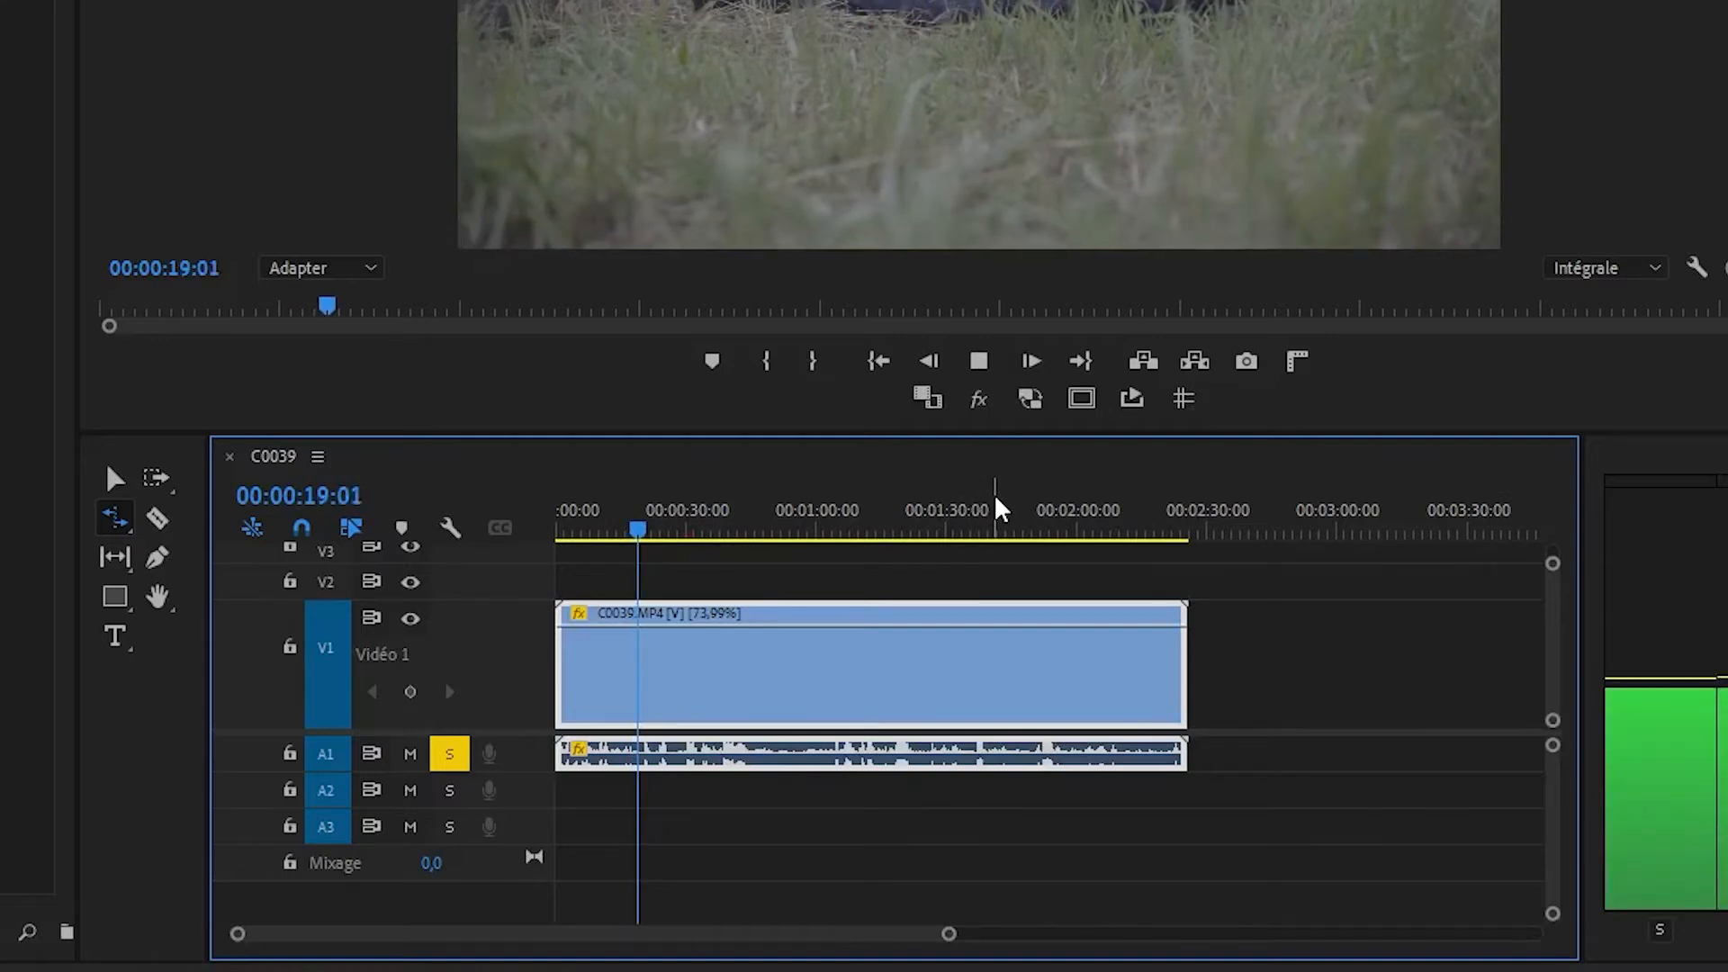
key("space")
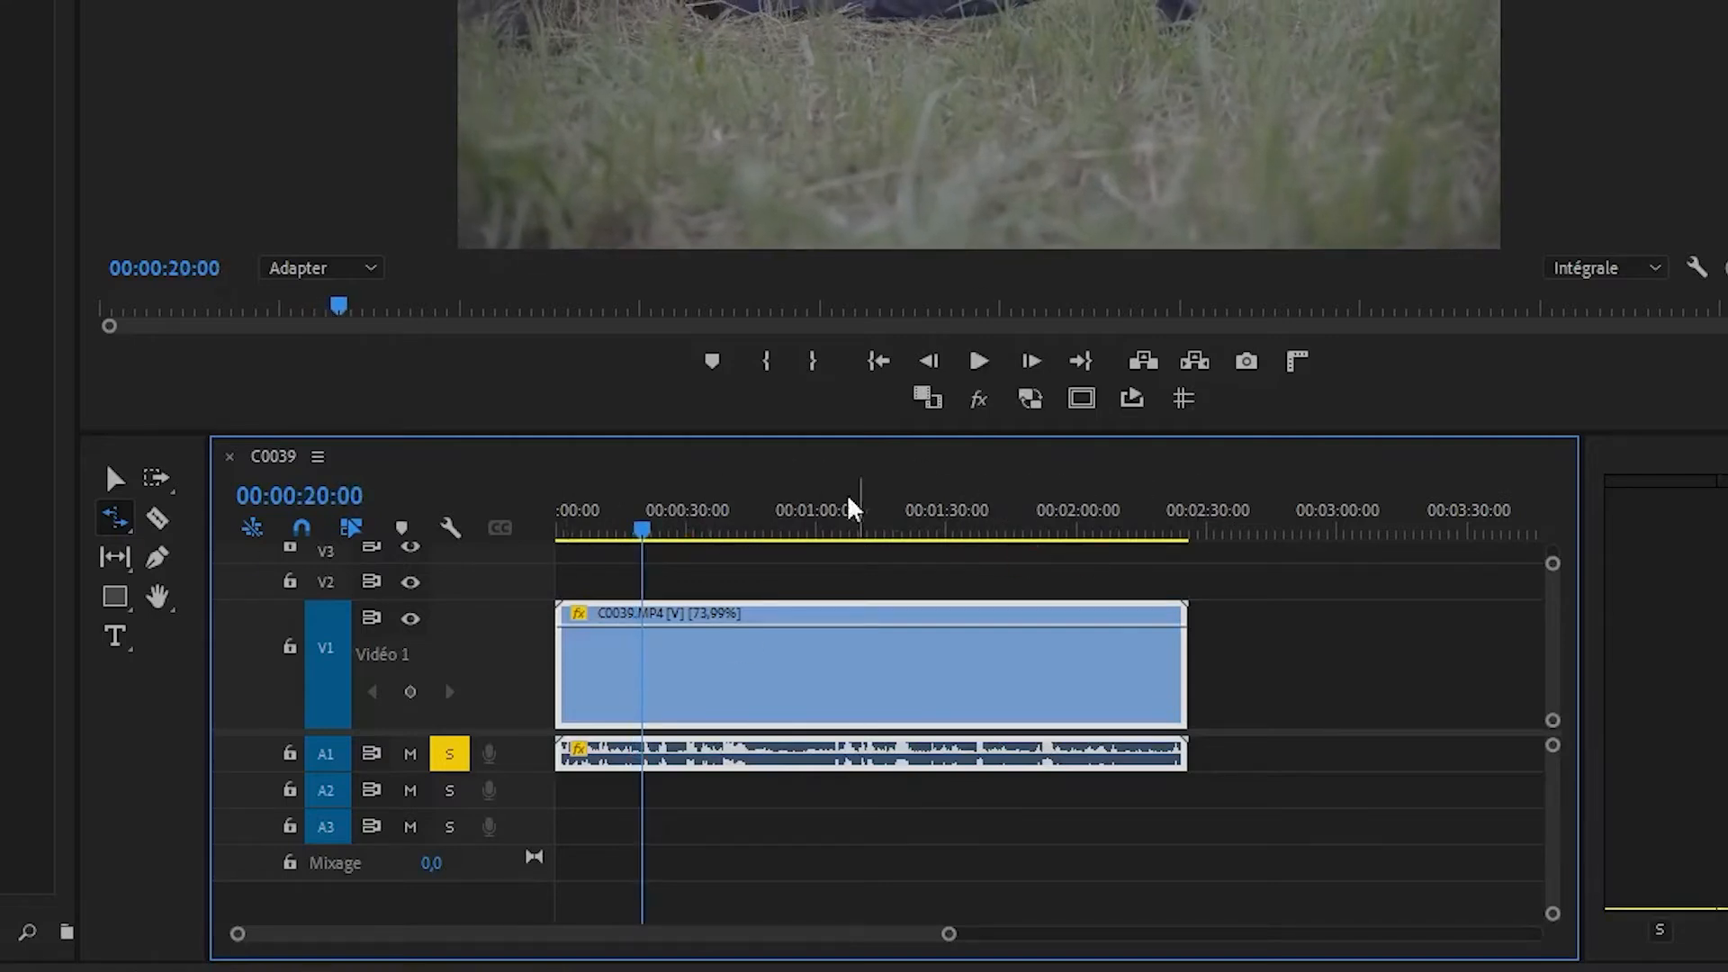
left_click_drag(641, 529, 686, 529)
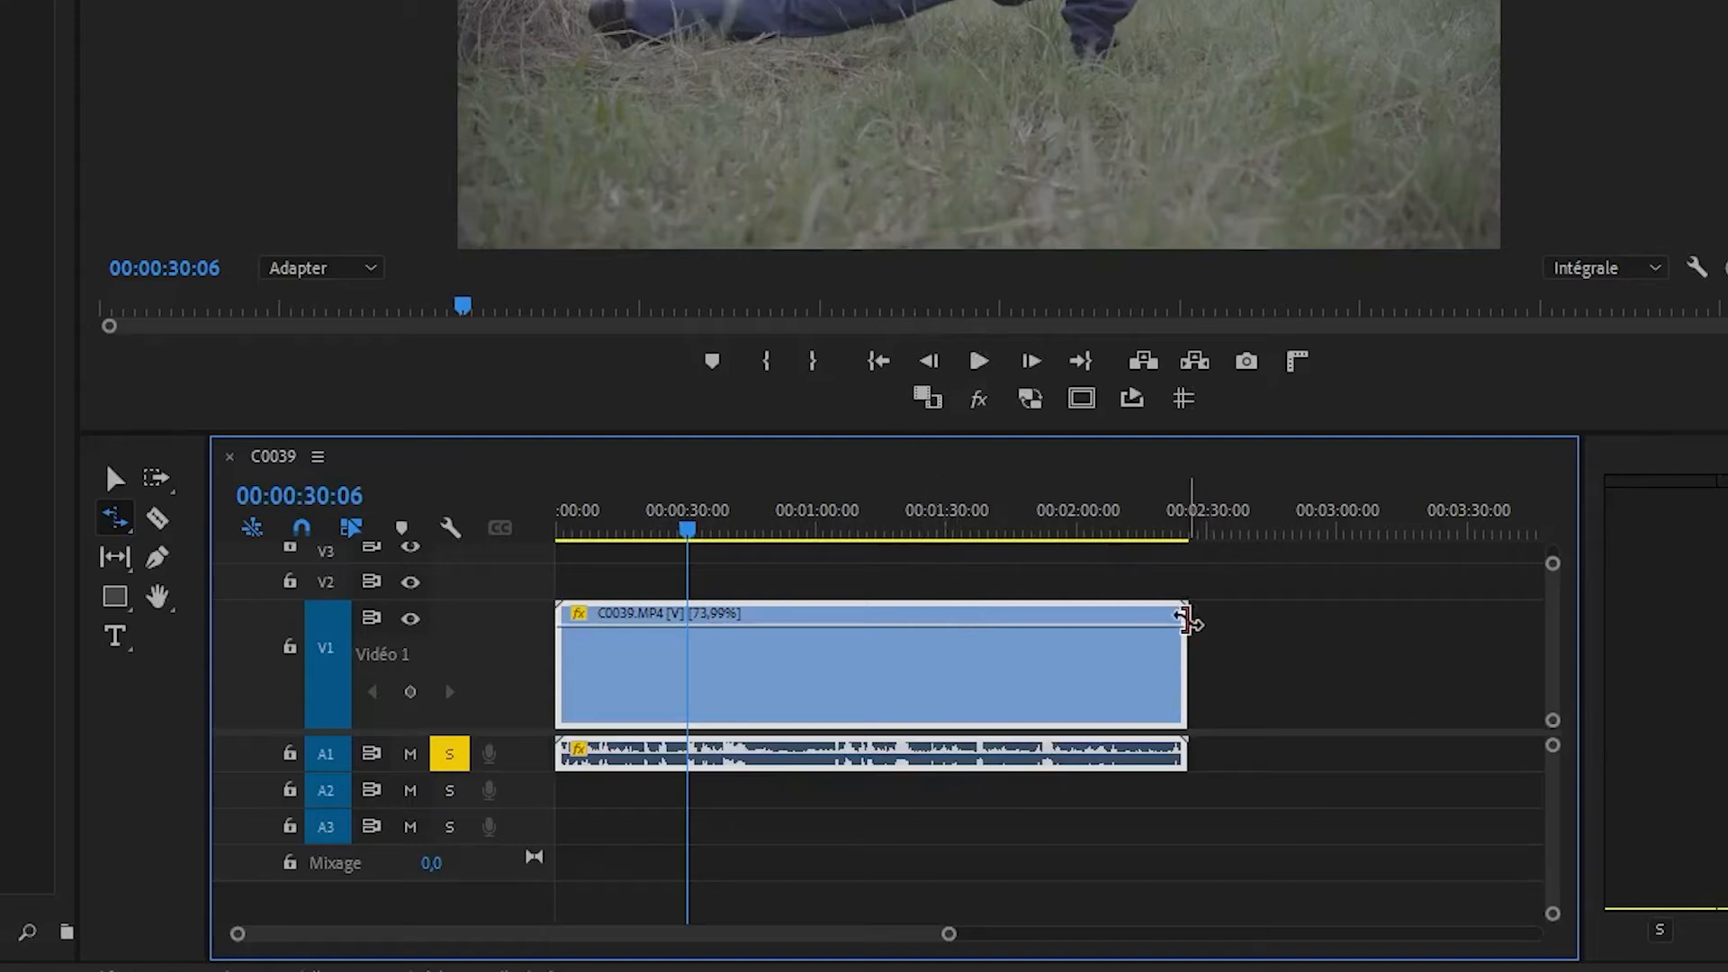
Shorten the clip with the Rate Stretch tool to speed it up to 126.82%, and return to the Selection tool.
left_click_drag(1184, 618, 921, 611)
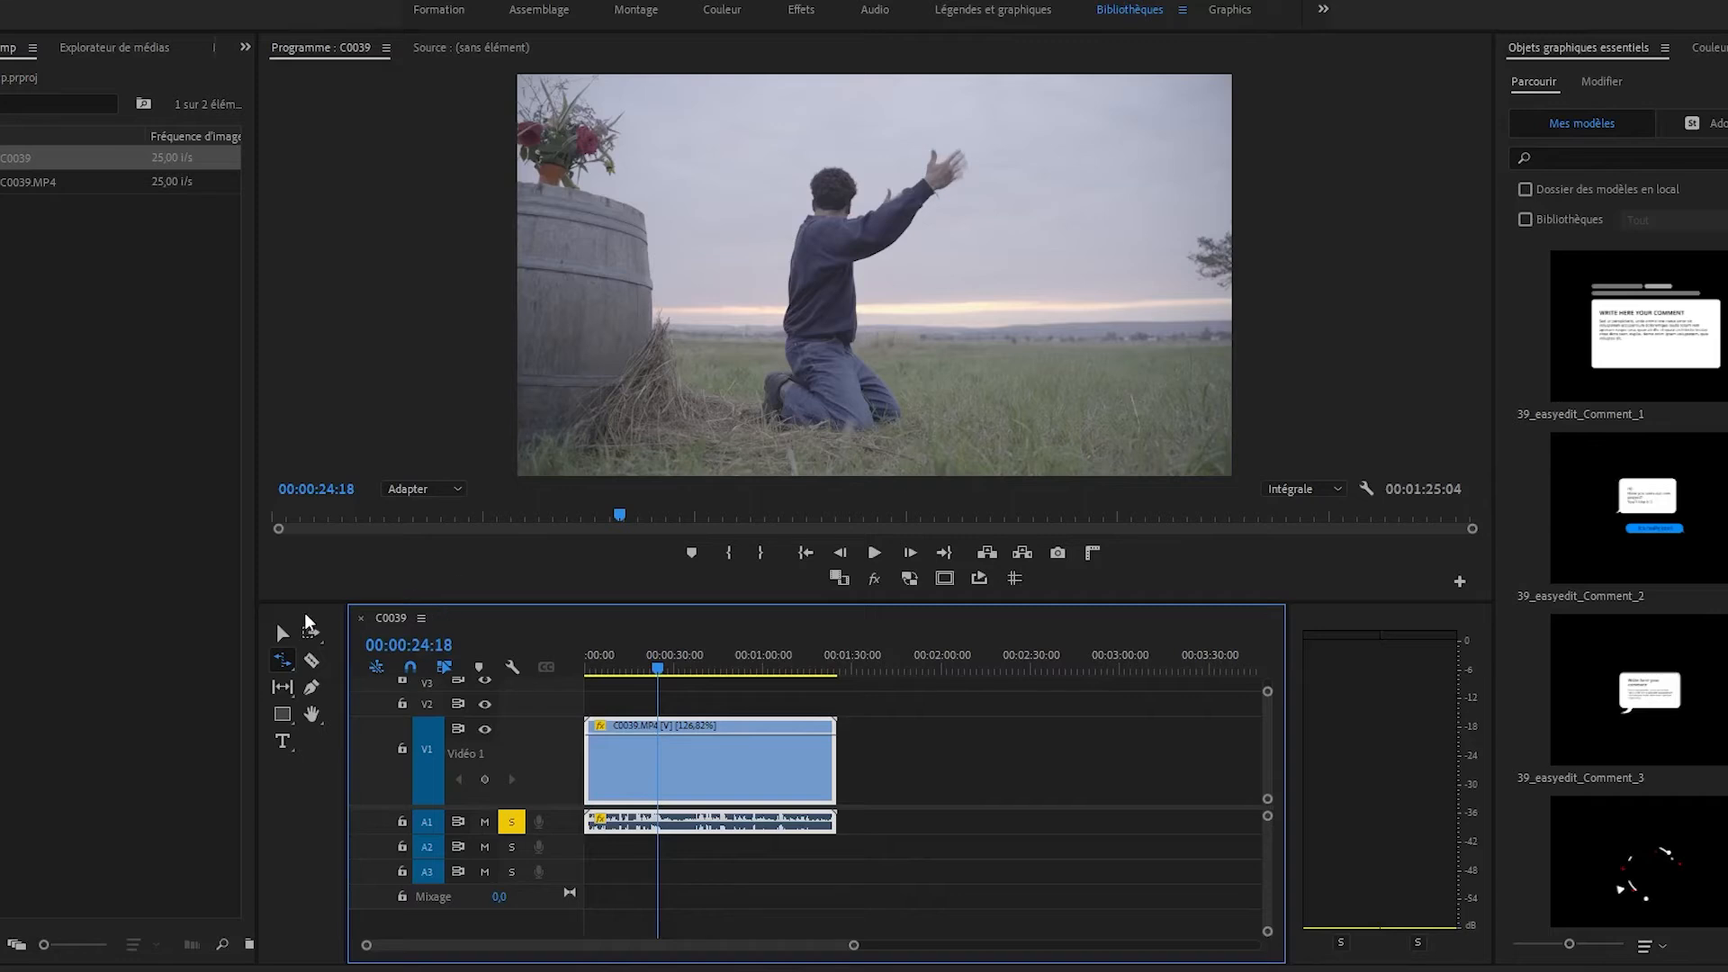
left_click(285, 635)
Switch the line displayed on the V1 clip from opacity to speed (Modification de vitesse, Vitesse).
left_click(738, 800)
left_click(601, 725)
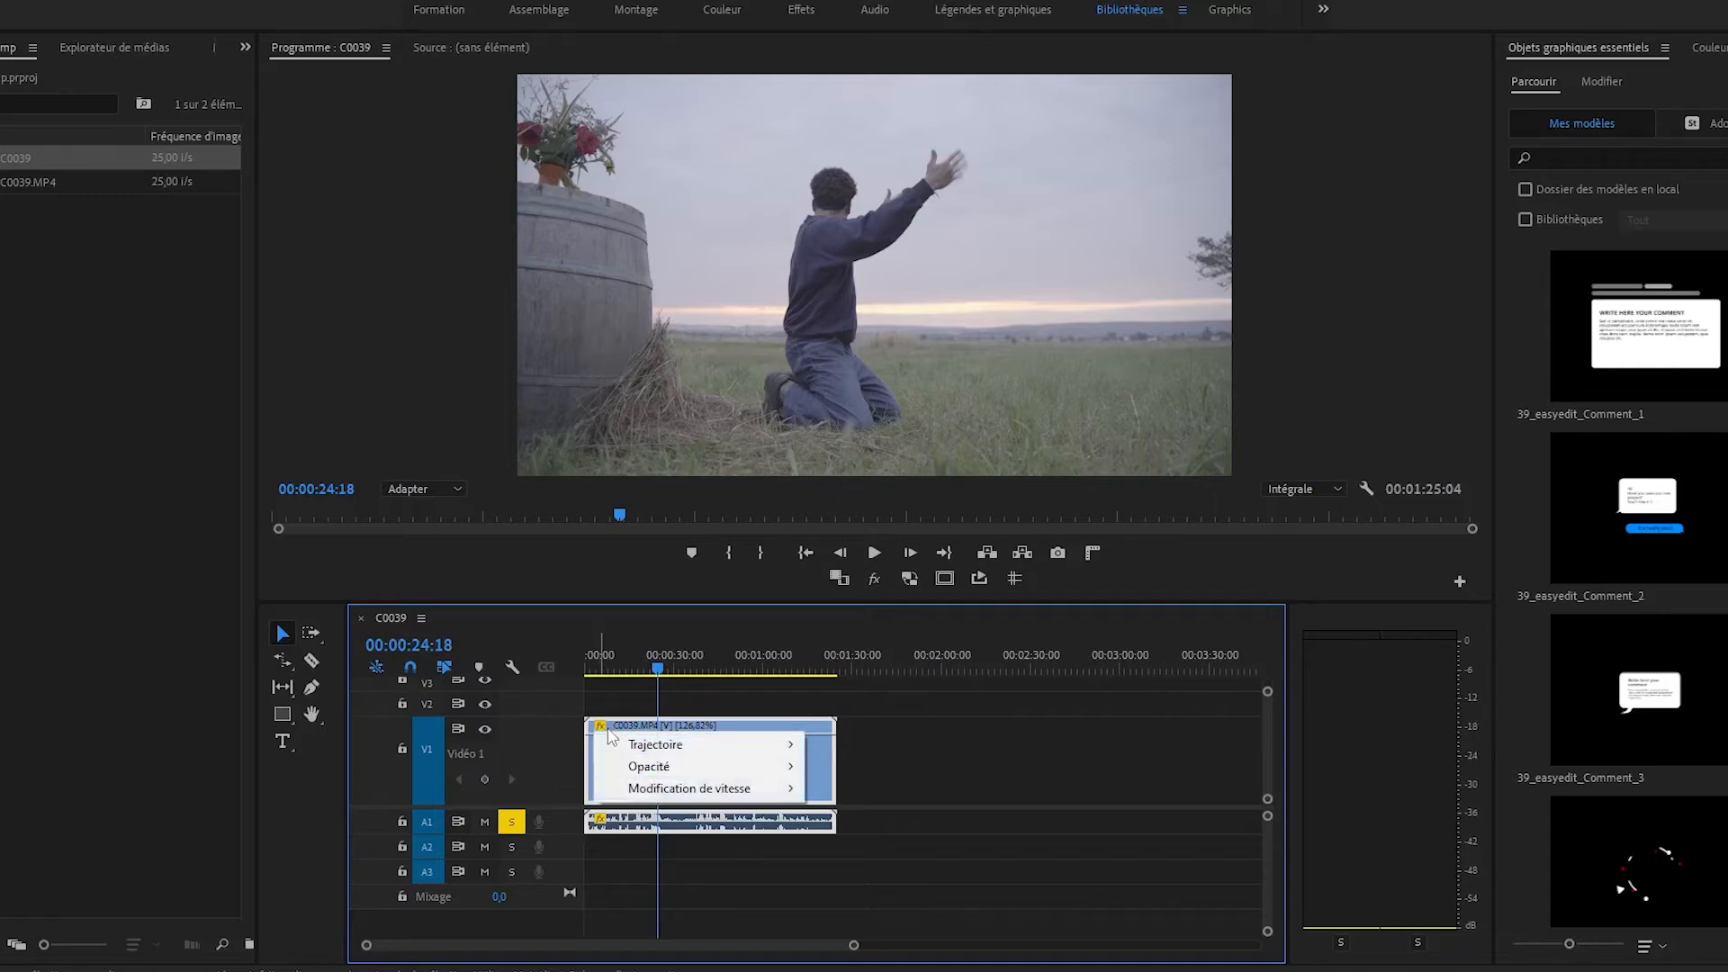
left_click(600, 725)
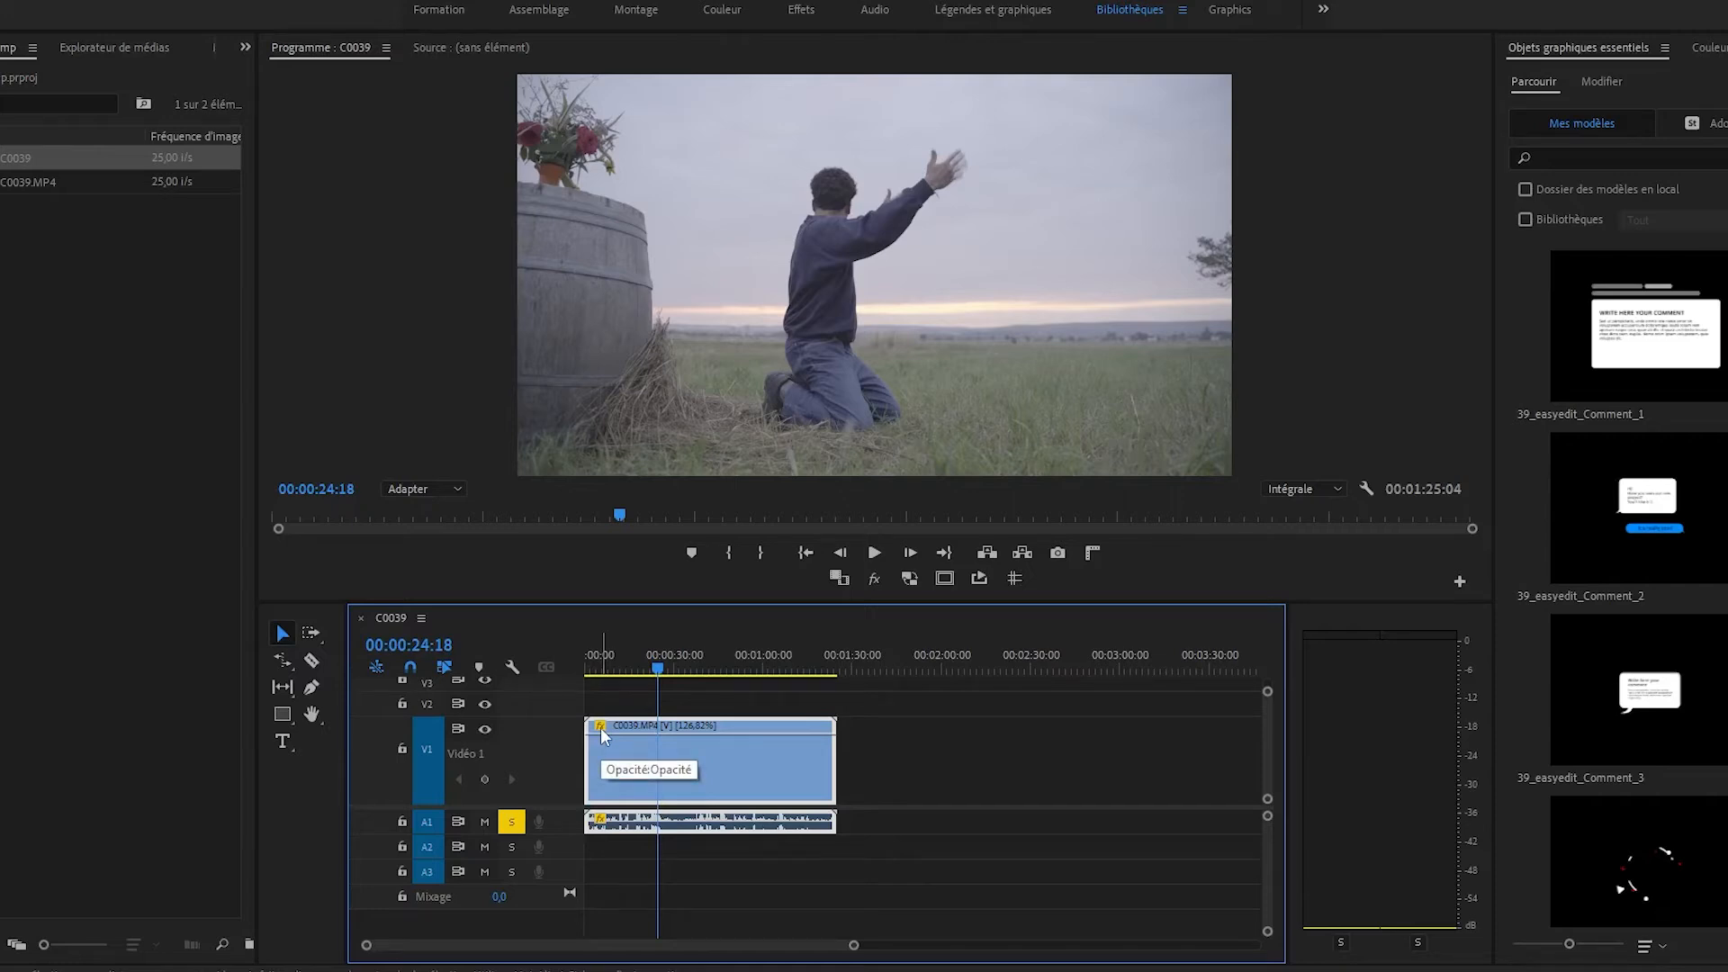
left_click(602, 732)
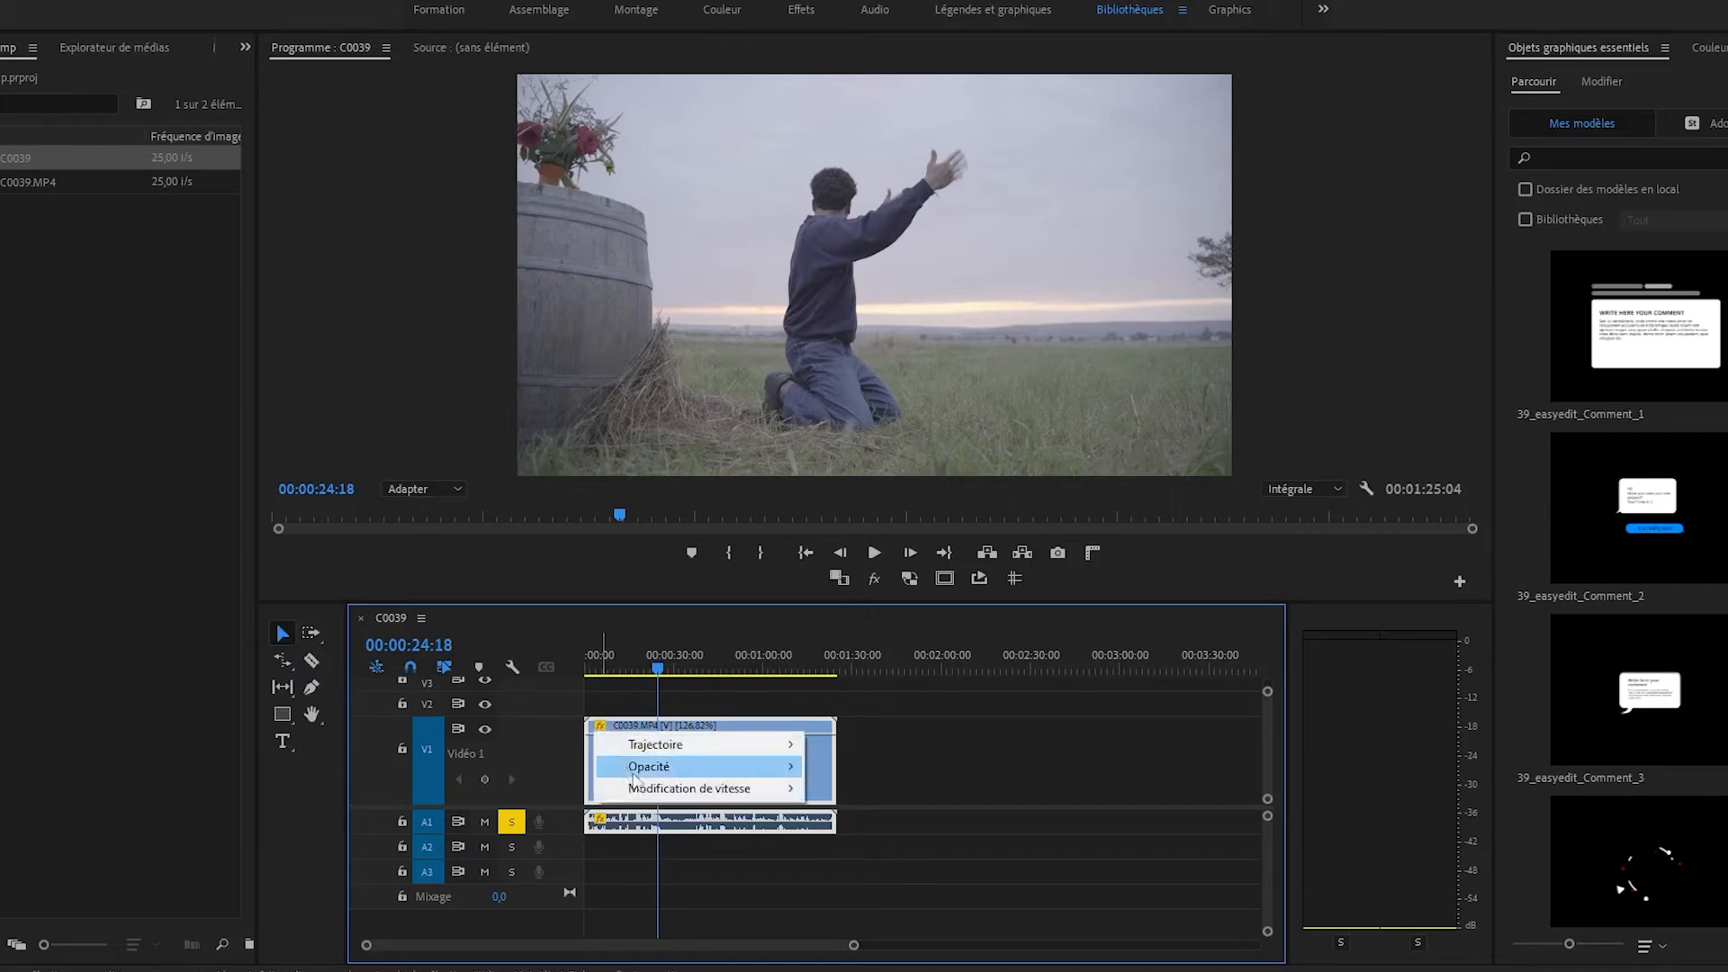
mouse_move(661, 794)
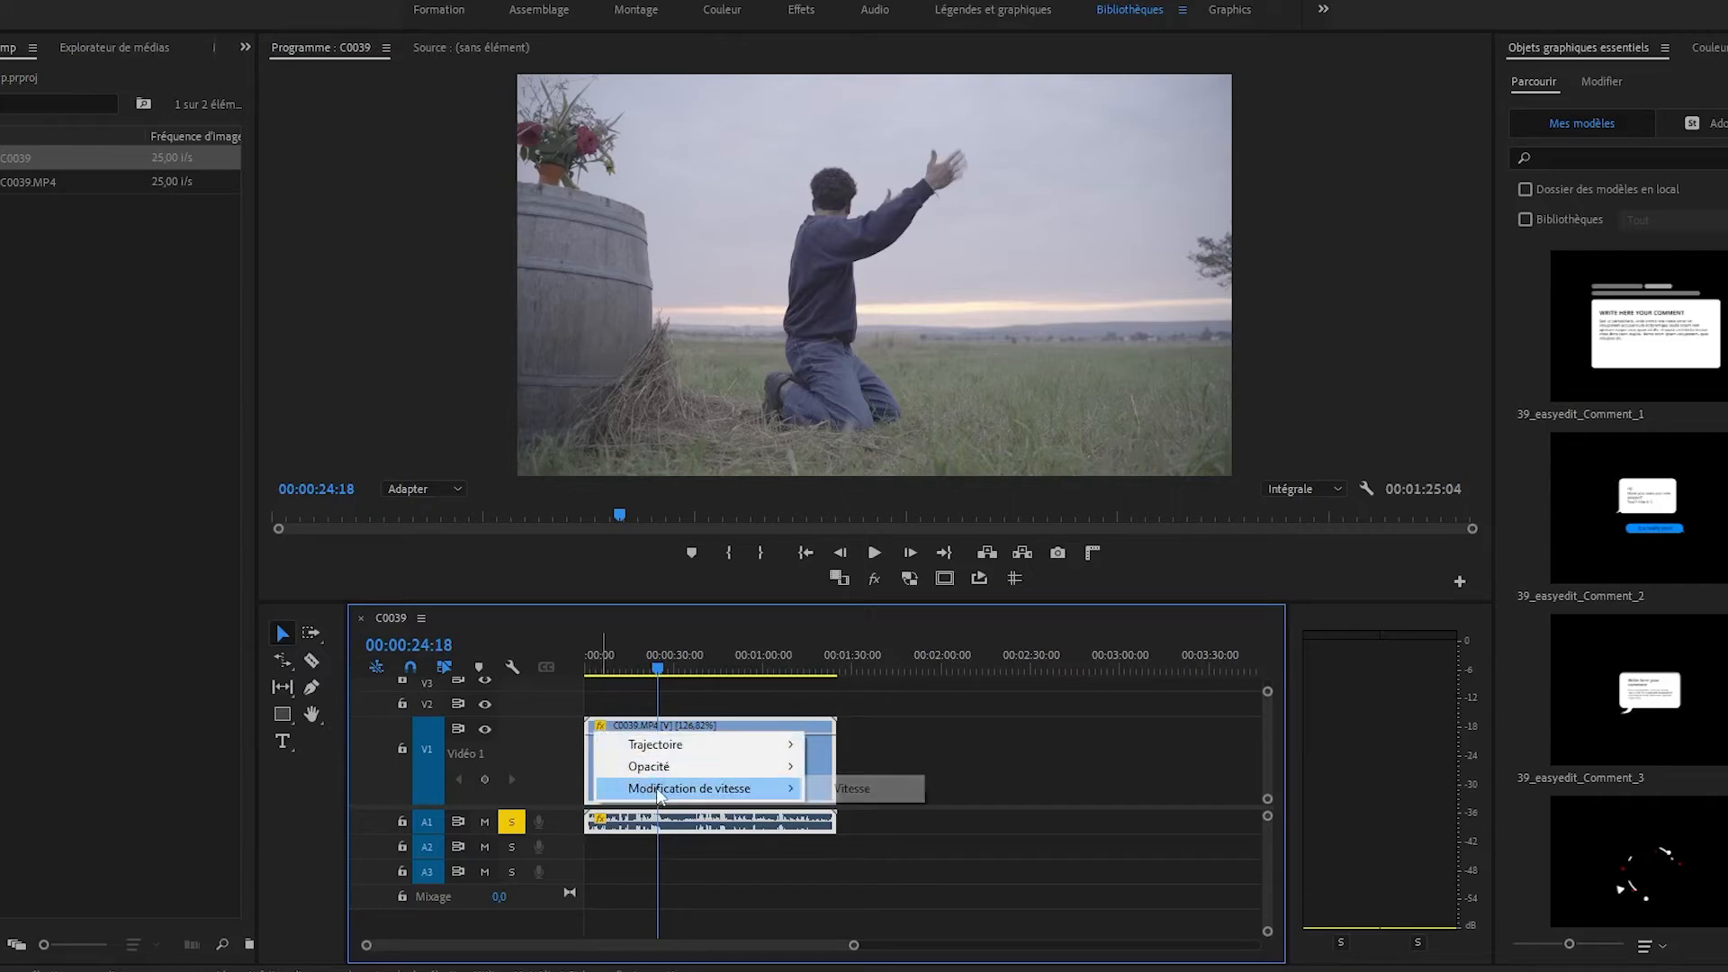
left_click(896, 795)
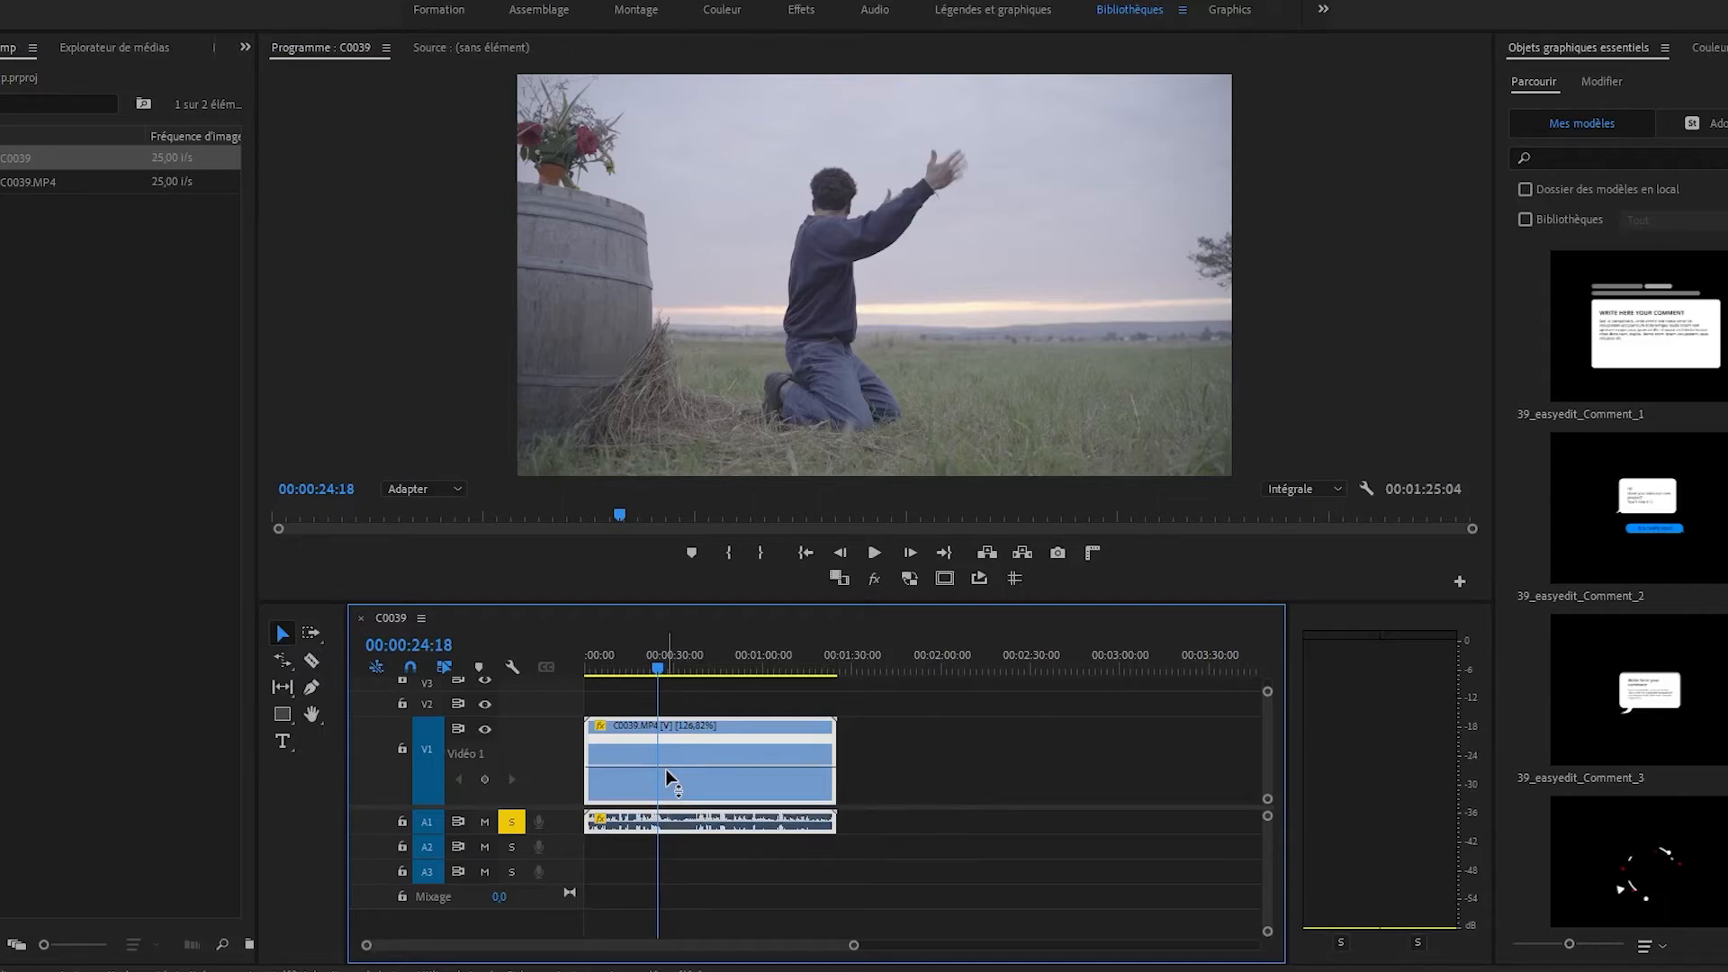
Try raising the whole clip's speed line to 187%, and undo the change.
left_click_drag(666, 769, 666, 742)
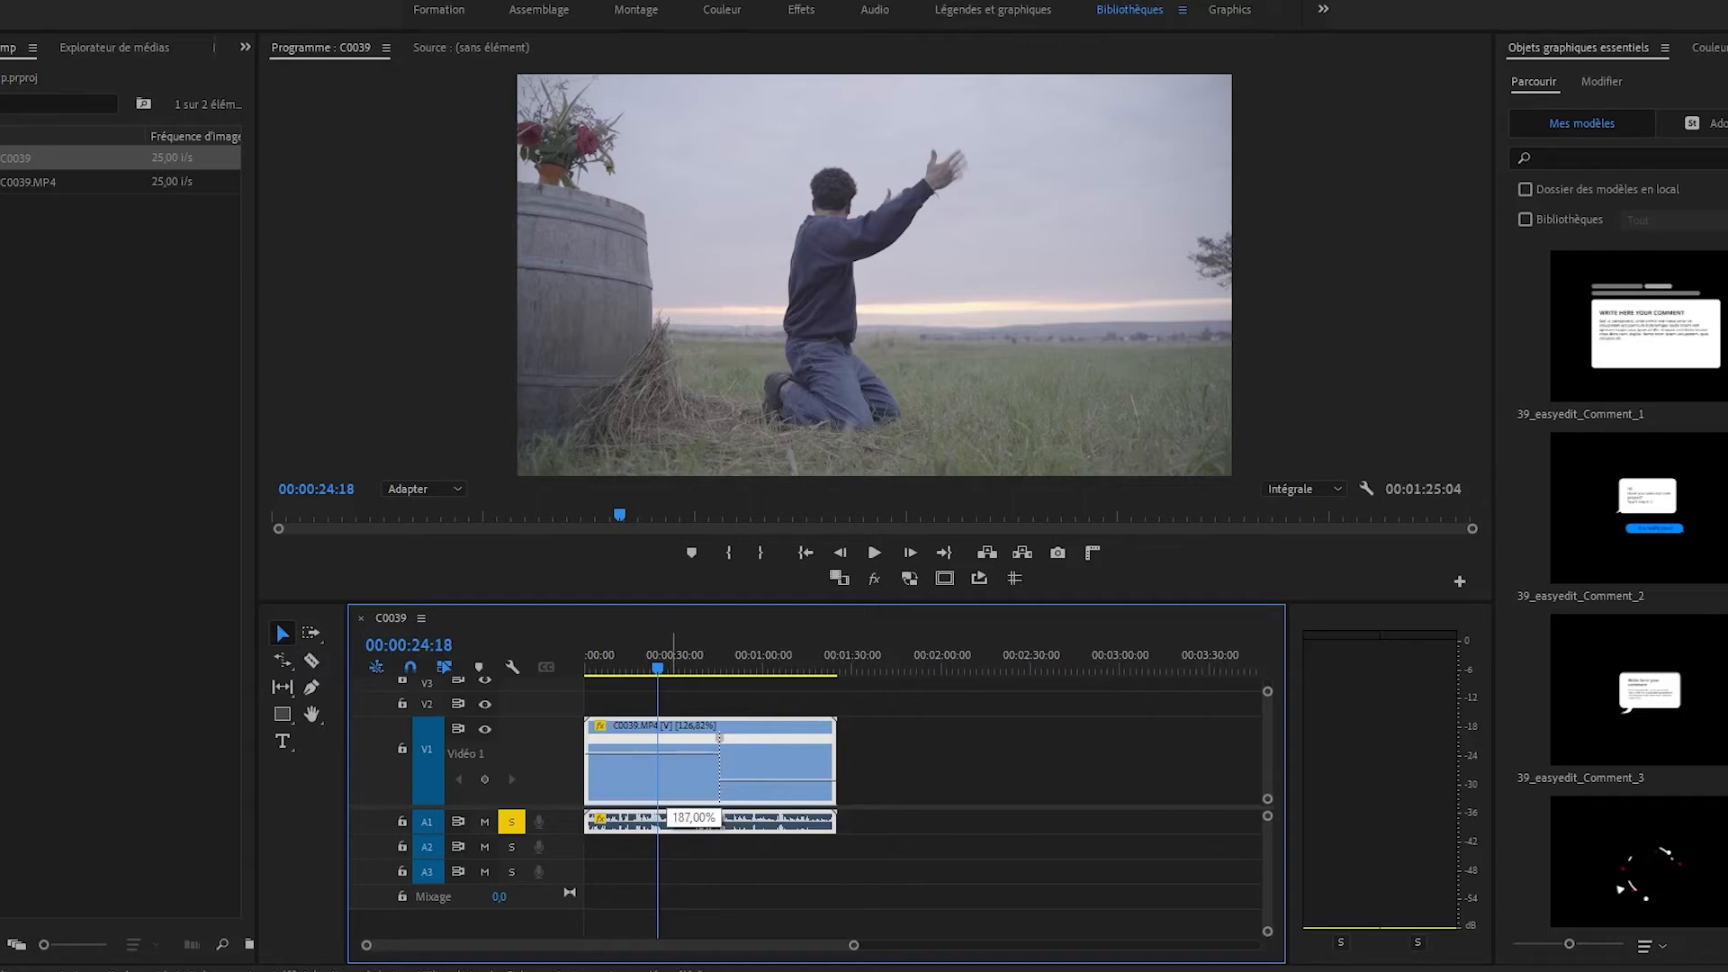
left_click_drag(666, 742, 666, 743)
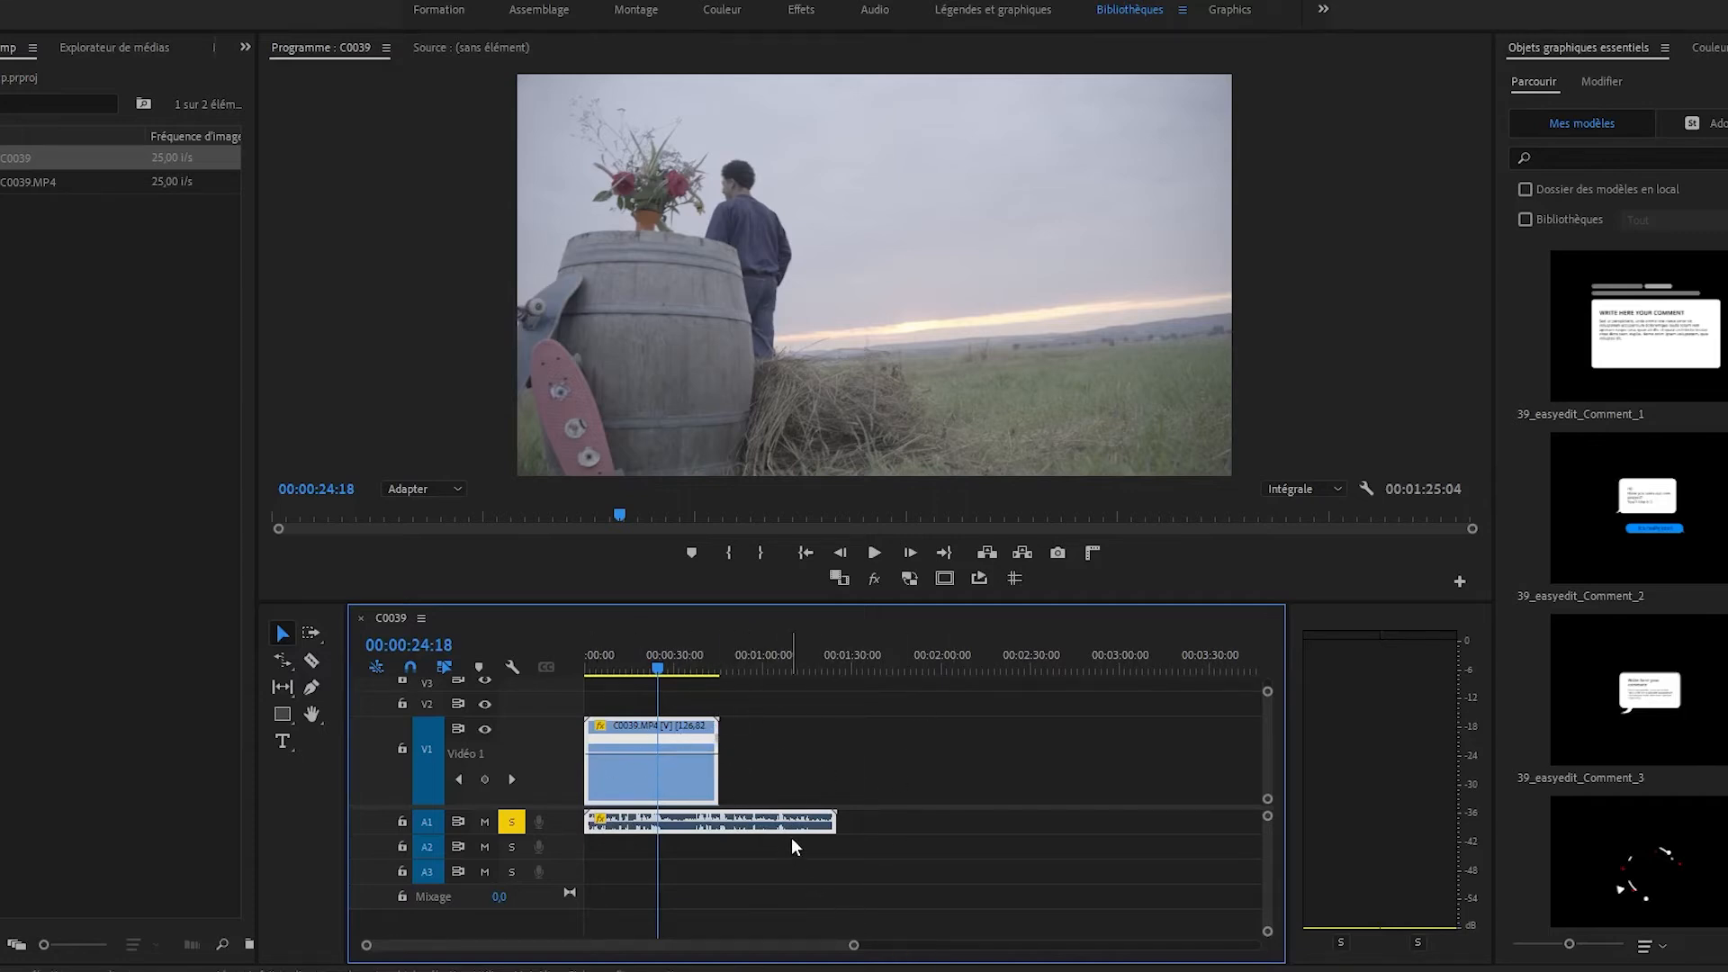
key("ctrl+z")
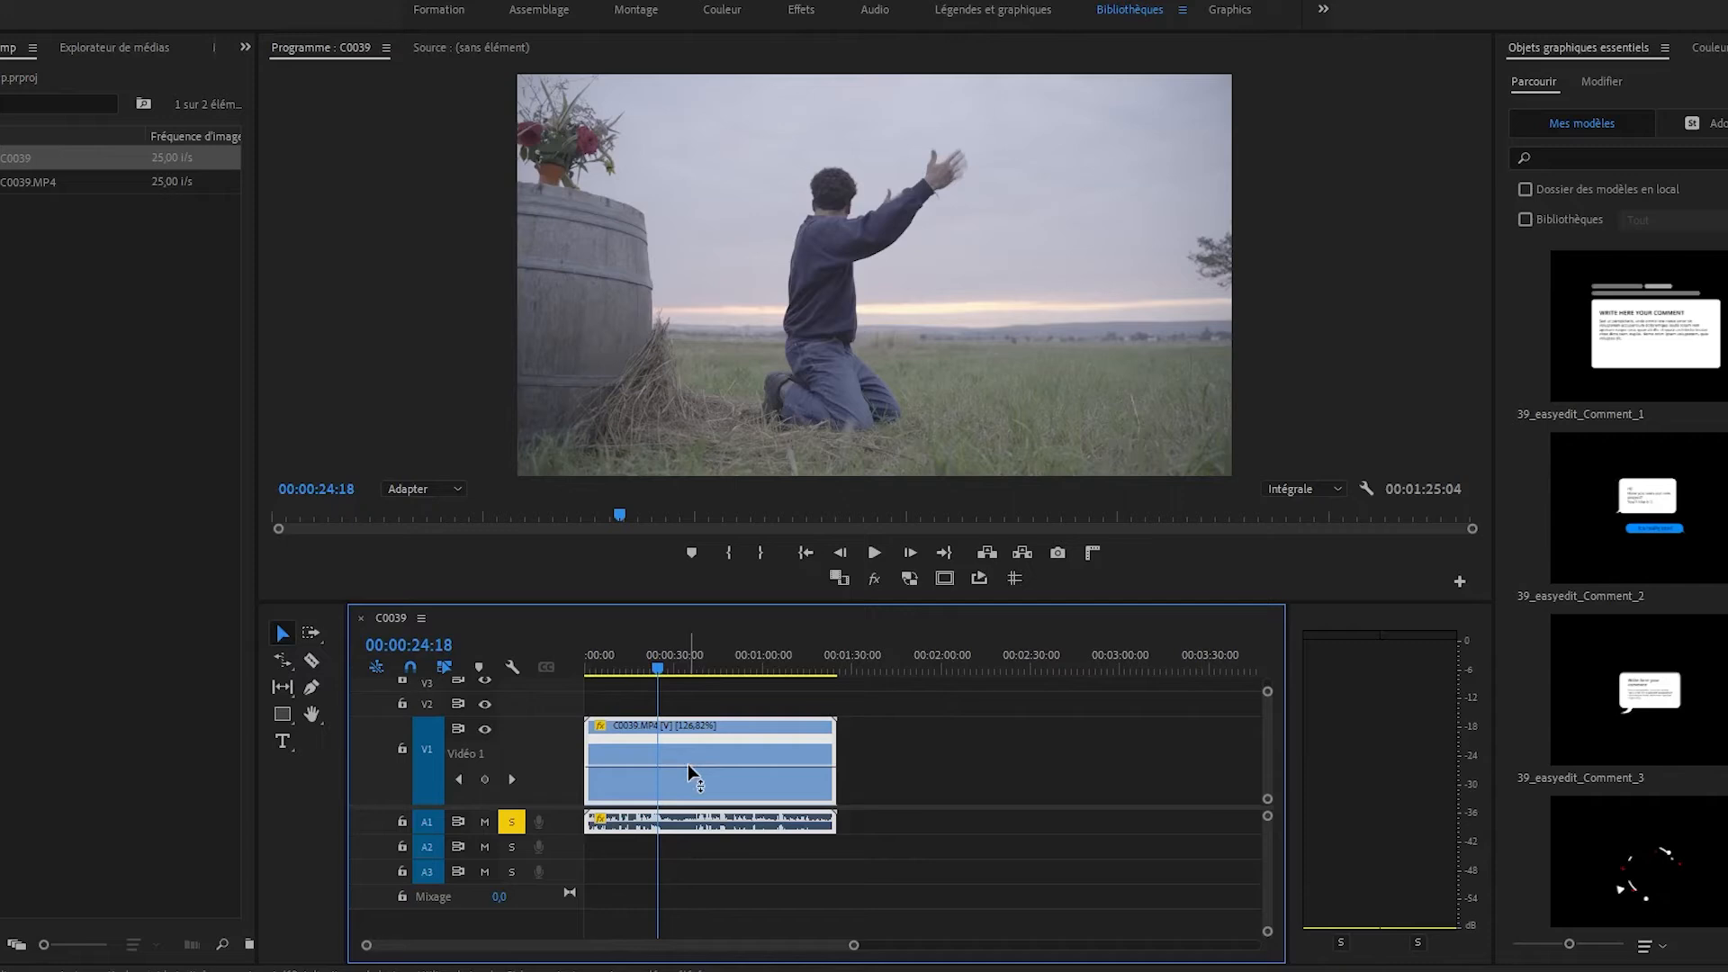
Try lowering the whole clip's speed line to slow it drastically, view its full extent, and undo the change.
left_click_drag(688, 765, 700, 779)
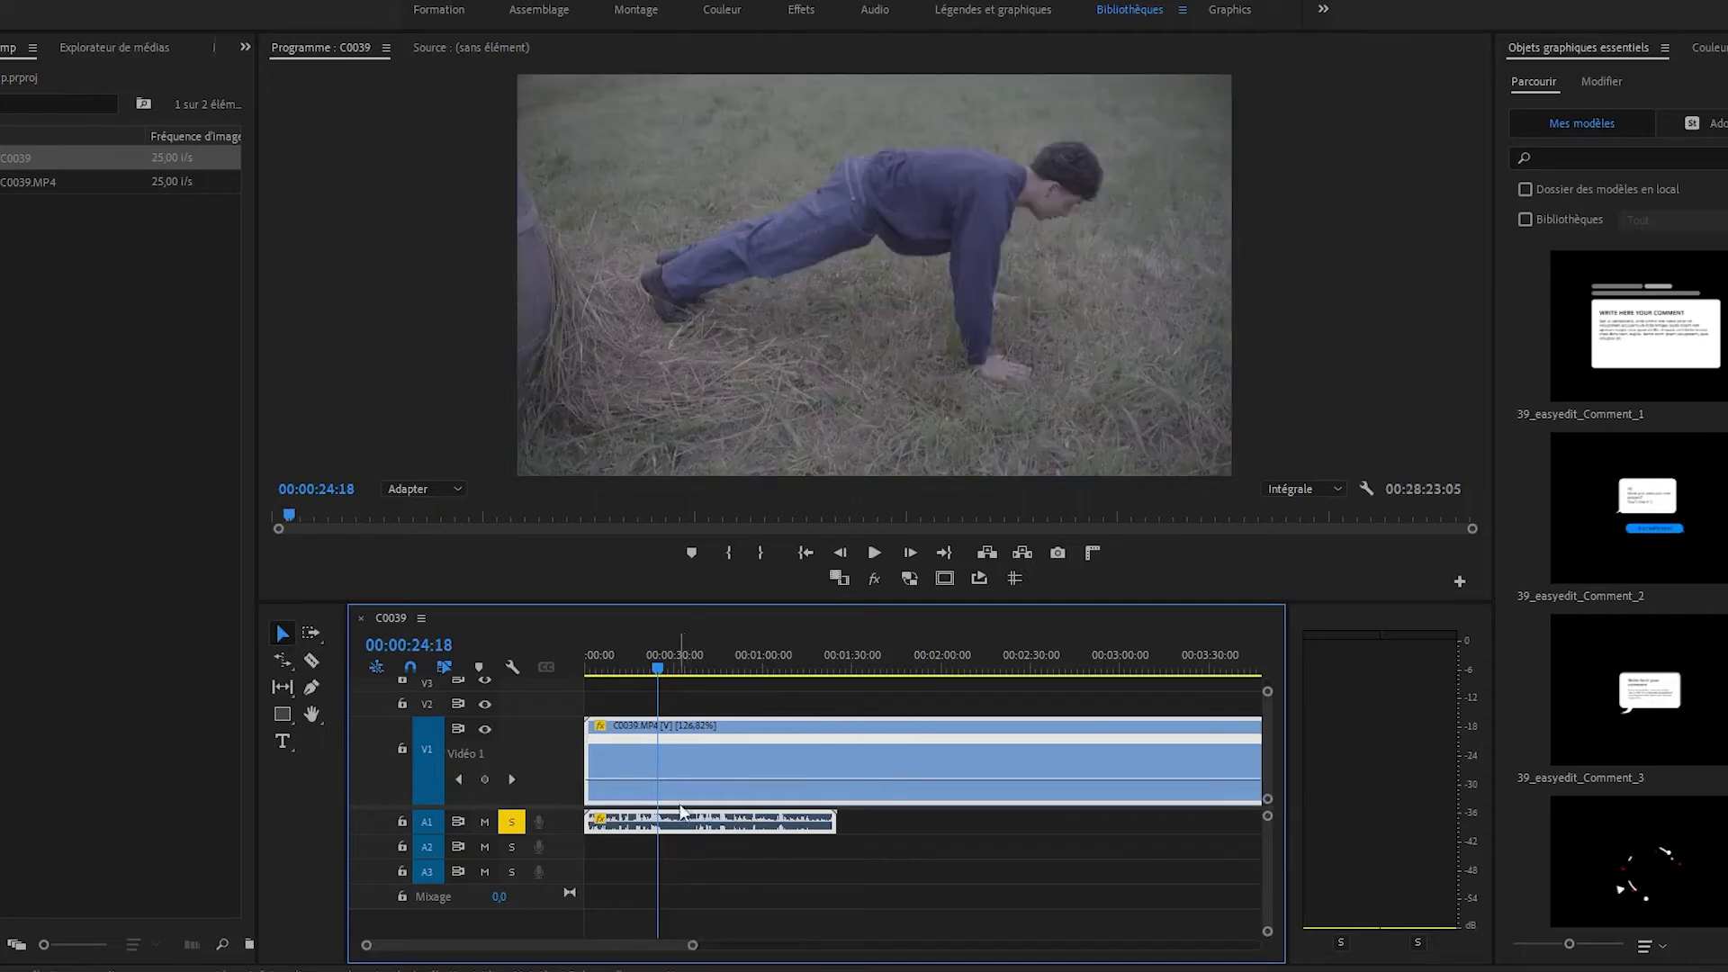
left_click_drag(693, 945, 1285, 941)
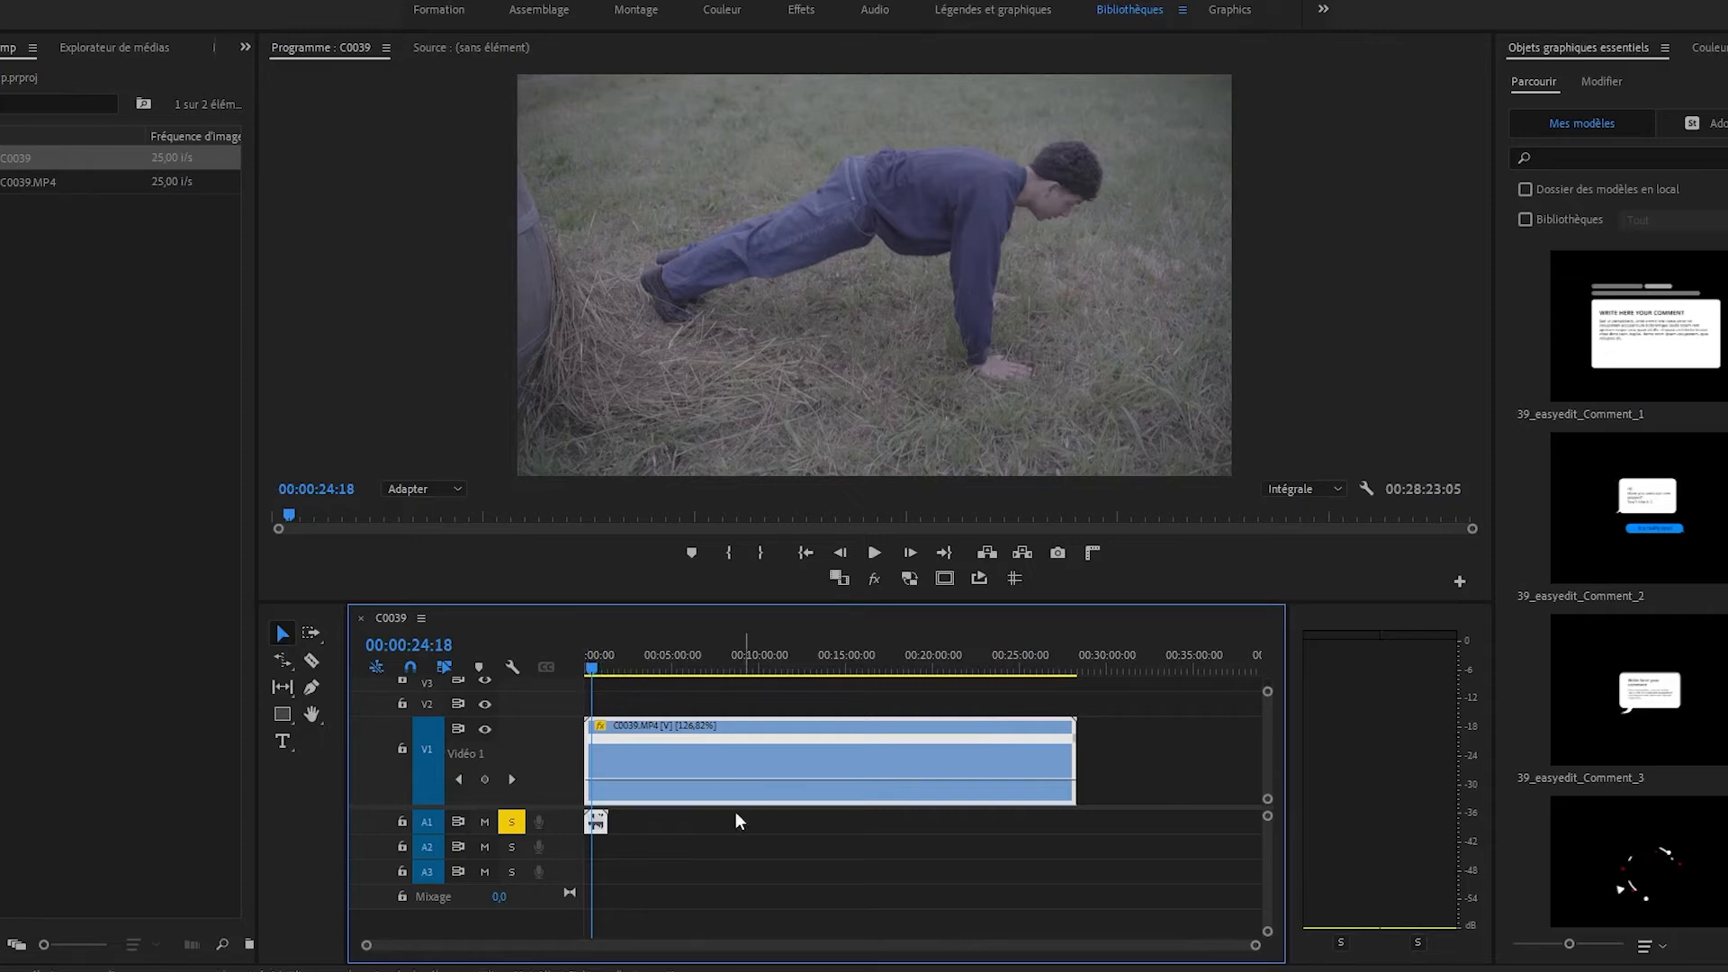
key("ctrl+z")
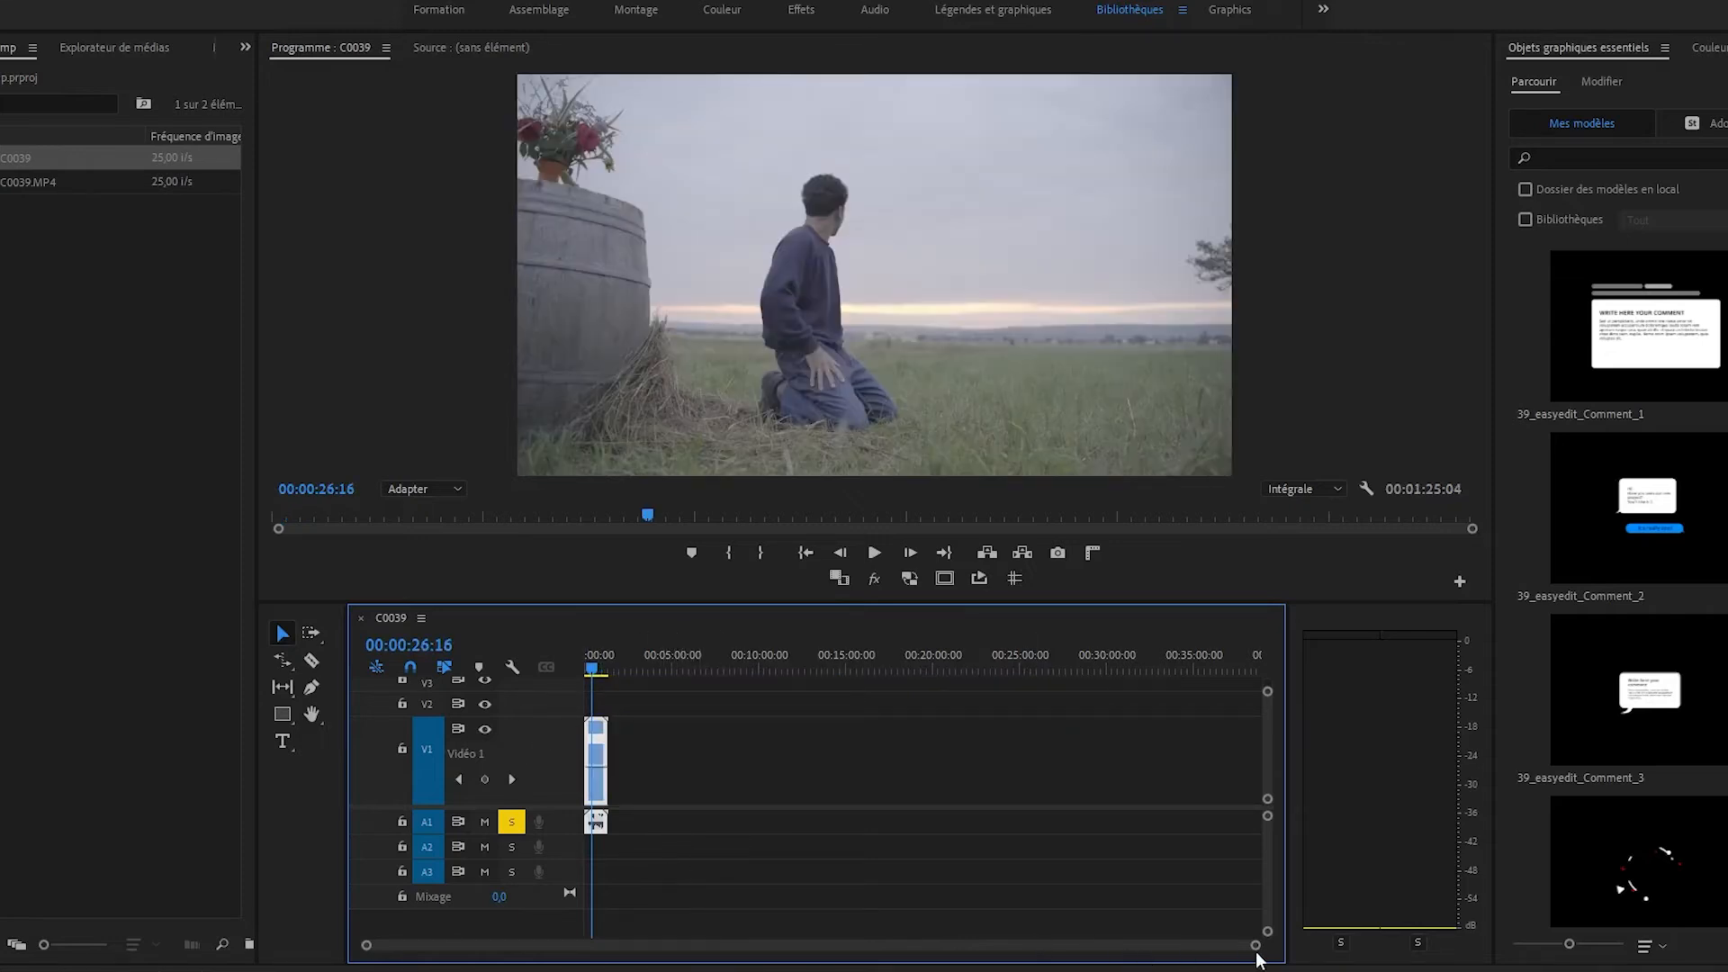
Undo the rate stretches applied to the clip to restore its original speed and length.
left_click_drag(1255, 944, 980, 930)
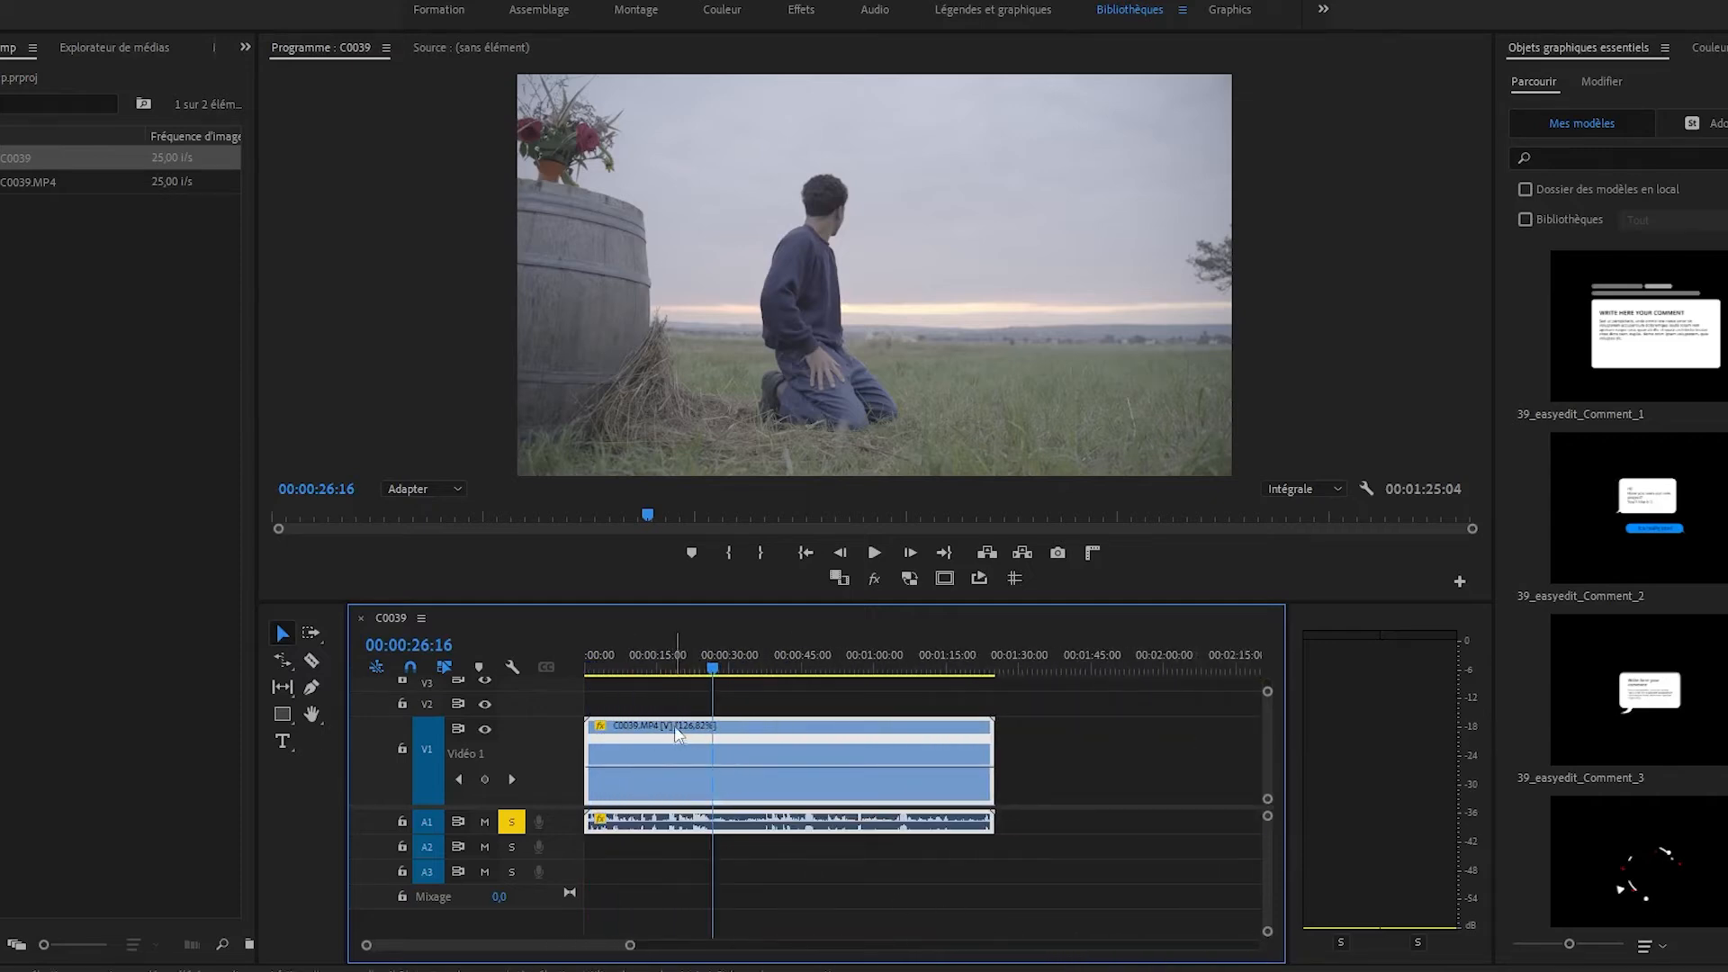
key("ctrl+z")
key("ctrl+z")
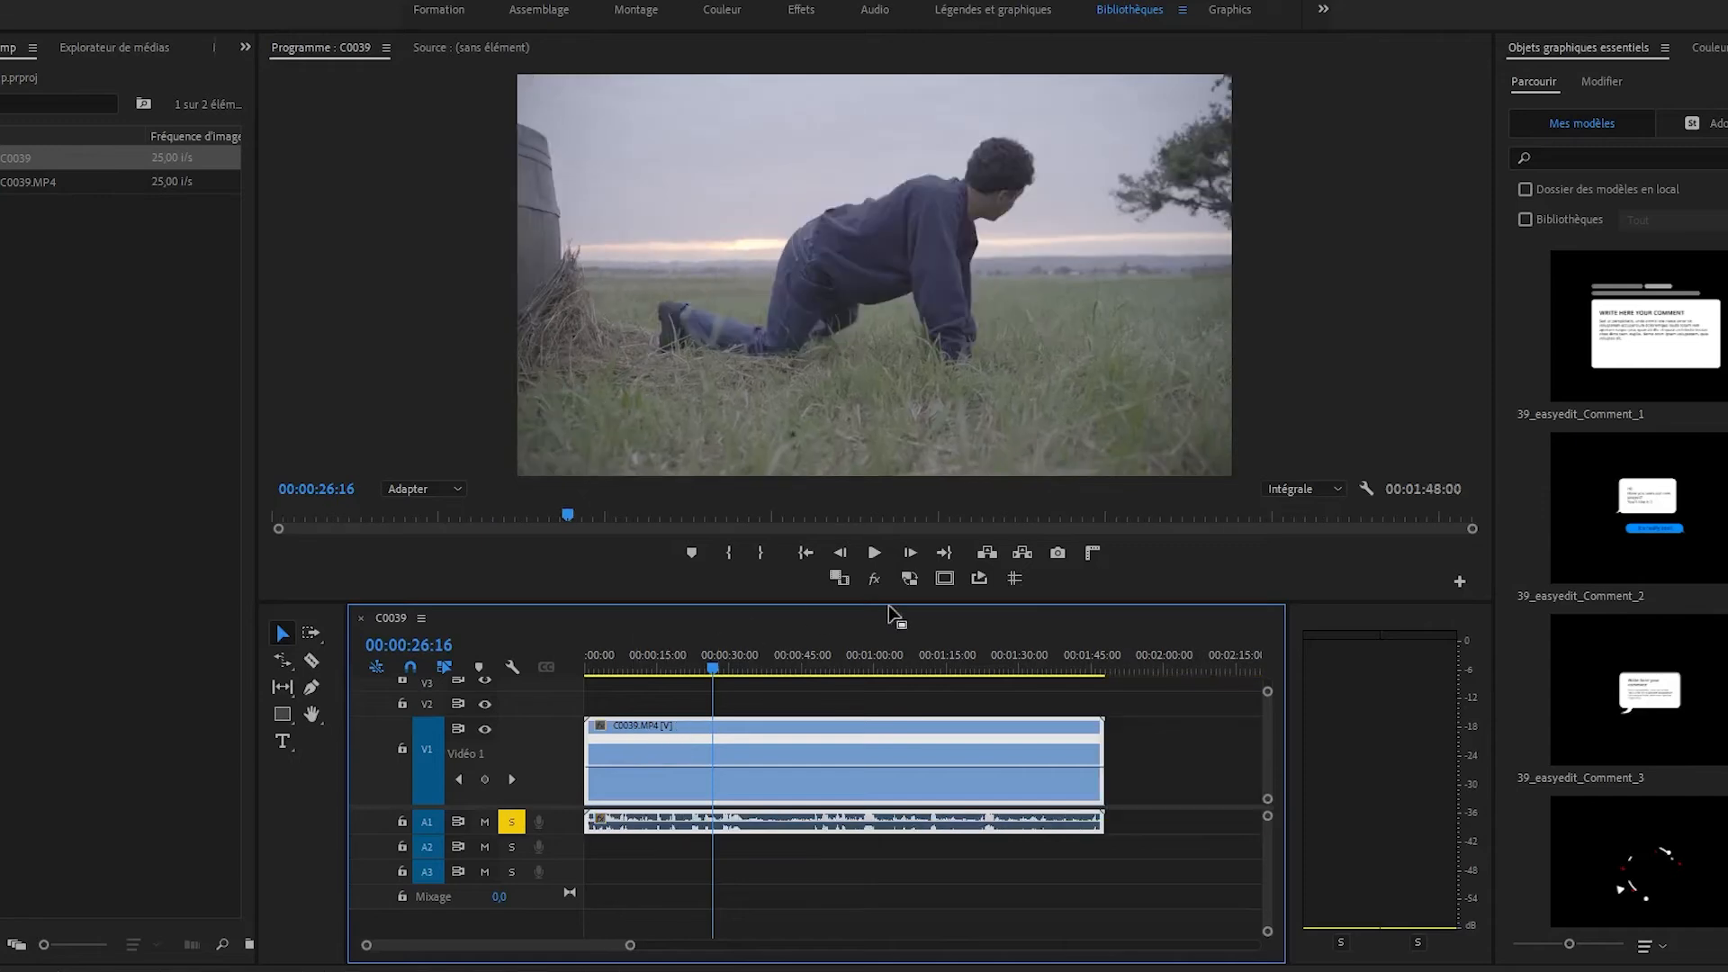
With the clip's speed line displayed, add speed keyframes at 00:00:26:16 and 00:00:35:15.
left_click(601, 726)
mouse_move(701, 788)
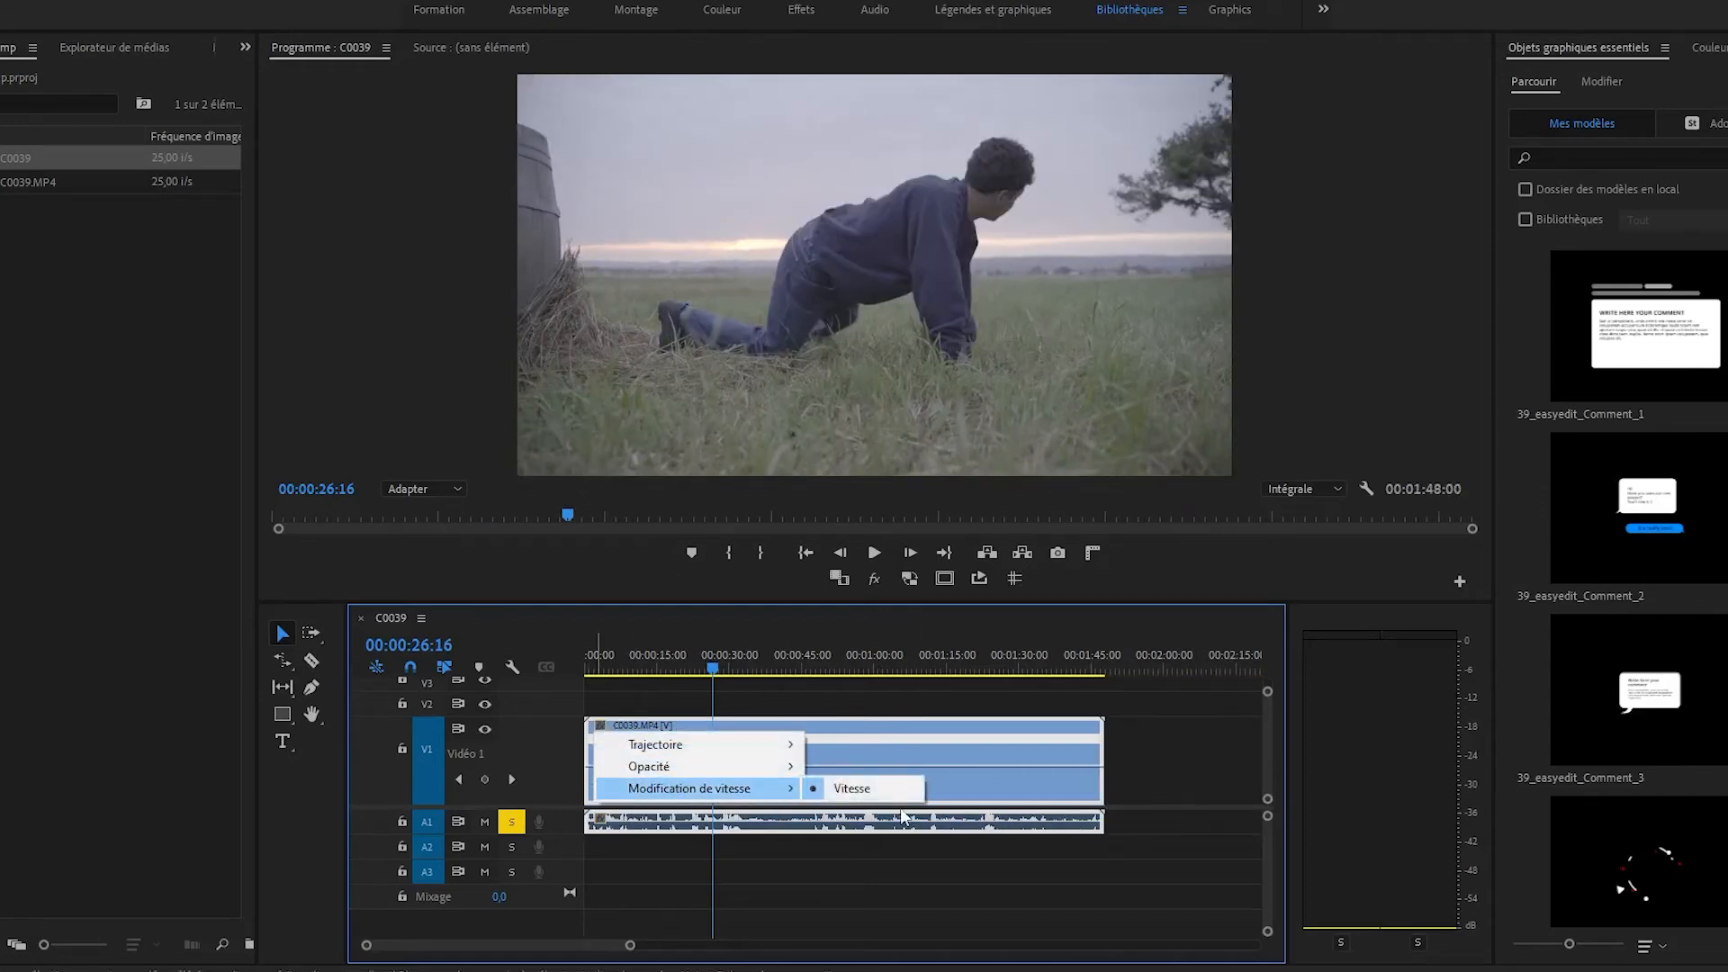
left_click(855, 789)
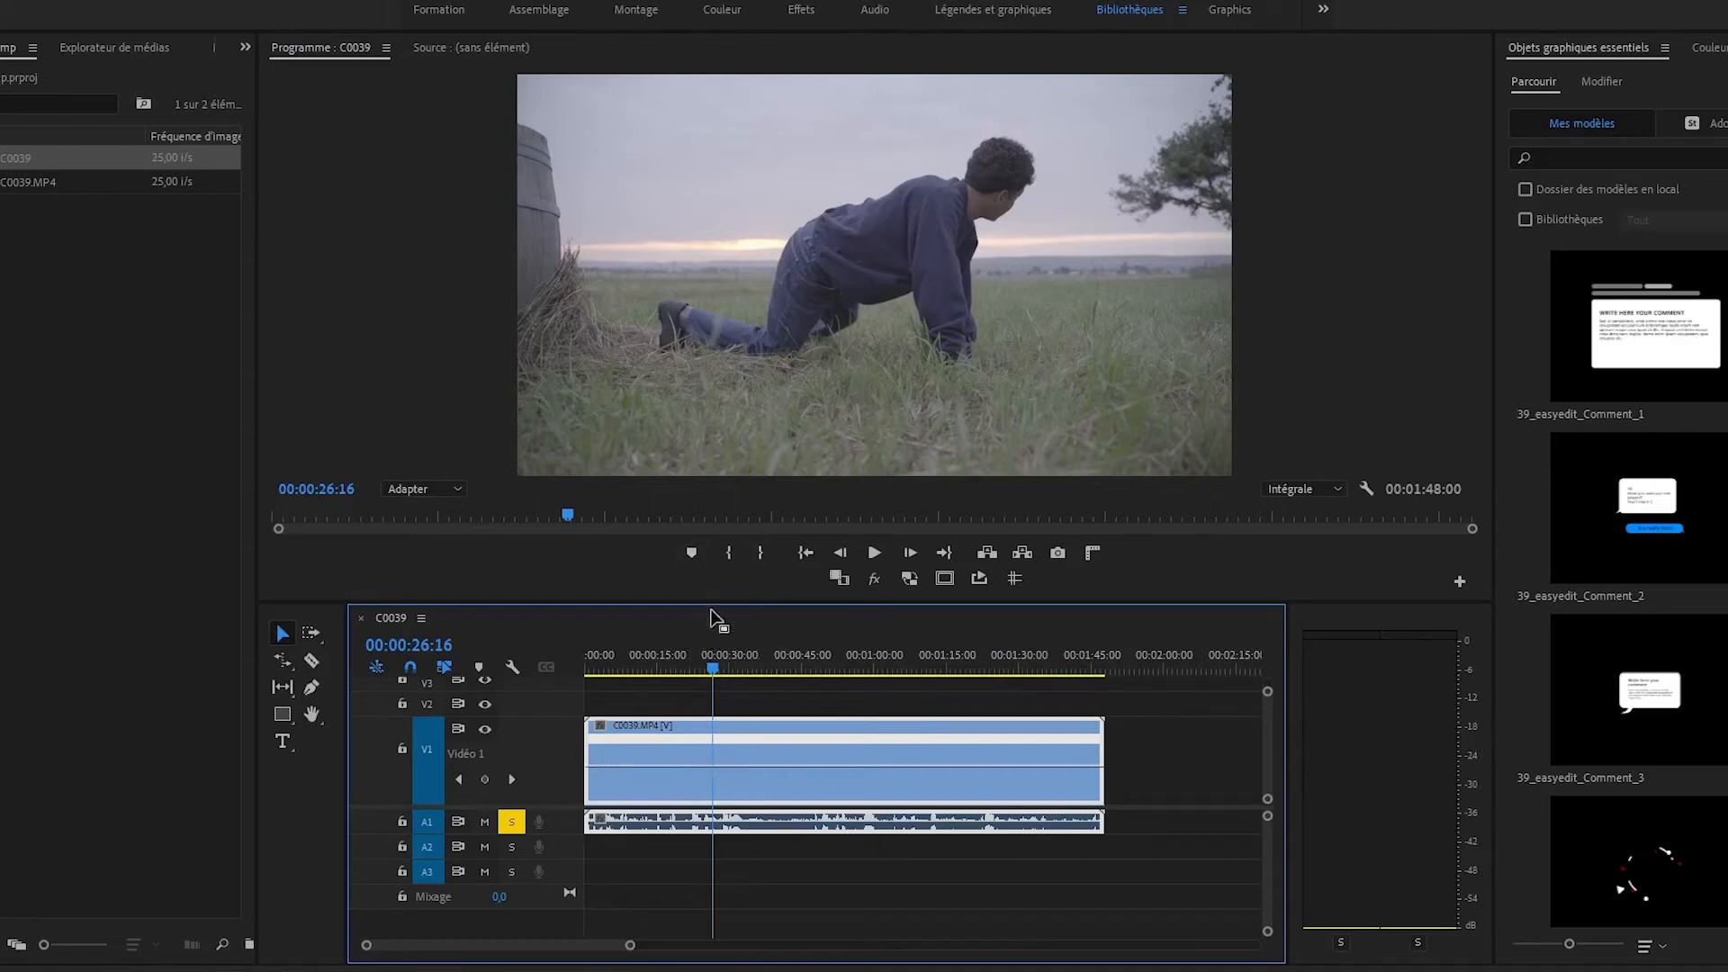
left_click(713, 767, "ctrl")
left_click_drag(711, 673, 756, 673)
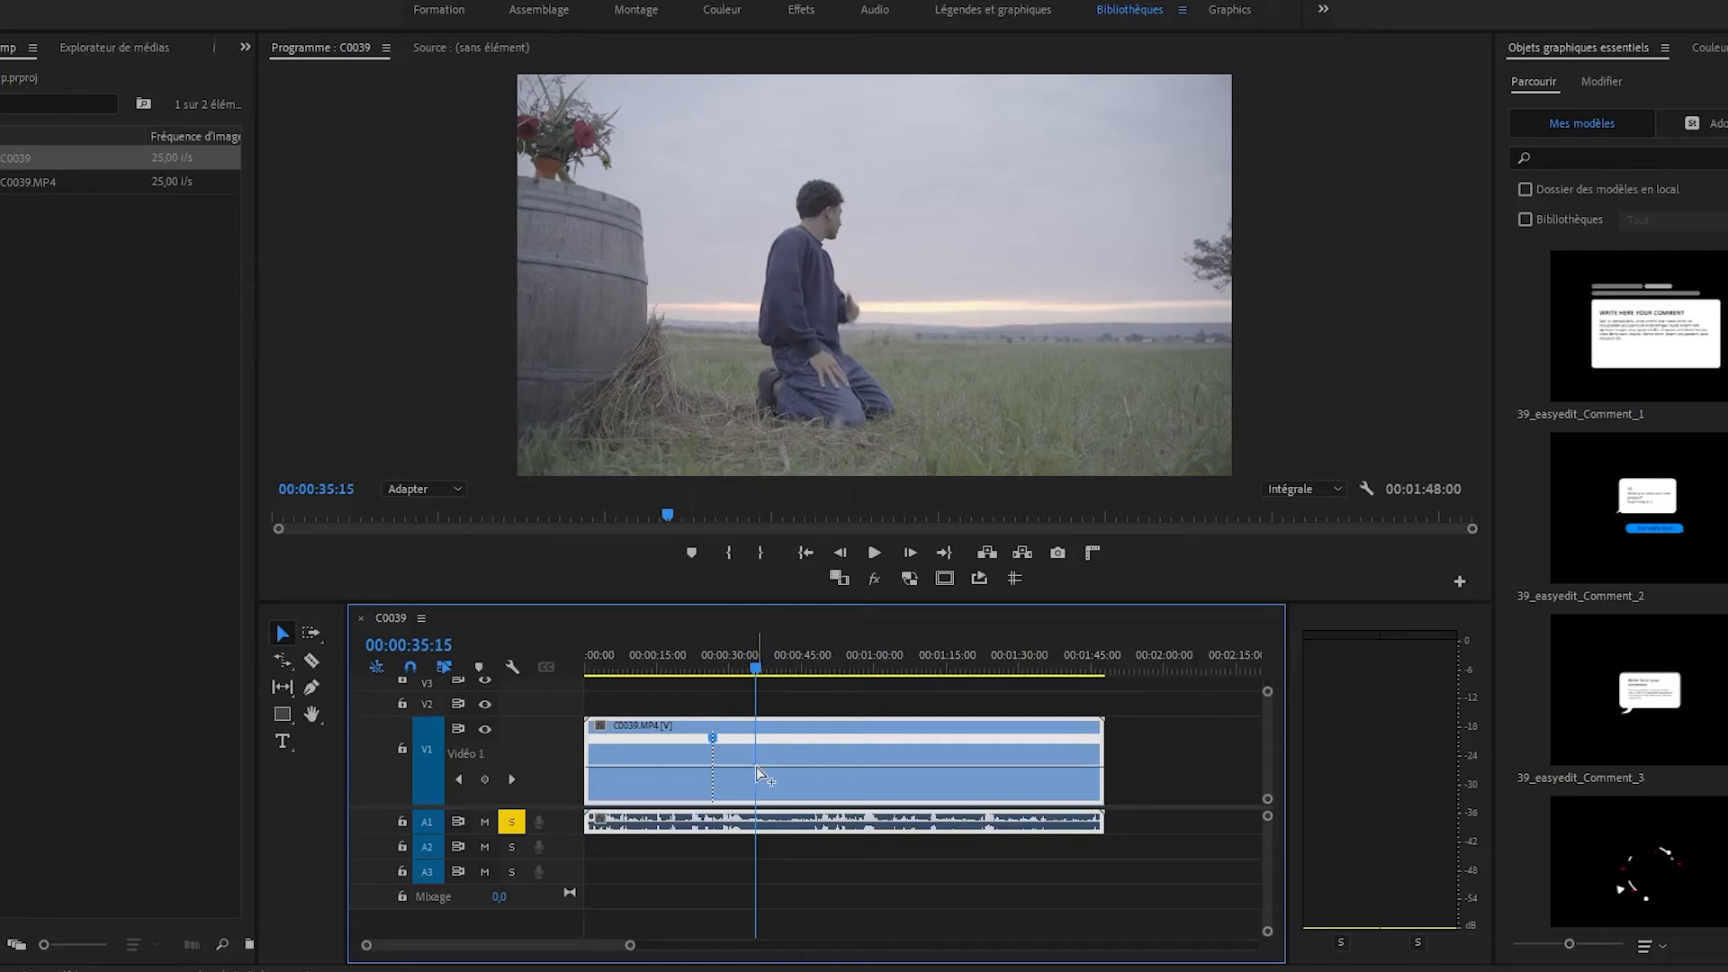
left_click(754, 768, "ctrl")
Raise the speed line between the two keyframes to accelerate only that section of the clip.
left_click(736, 765)
left_click_drag(736, 765, 724, 745)
left_click_drag(736, 583, 737, 565)
left_click_drag(730, 664, 711, 662)
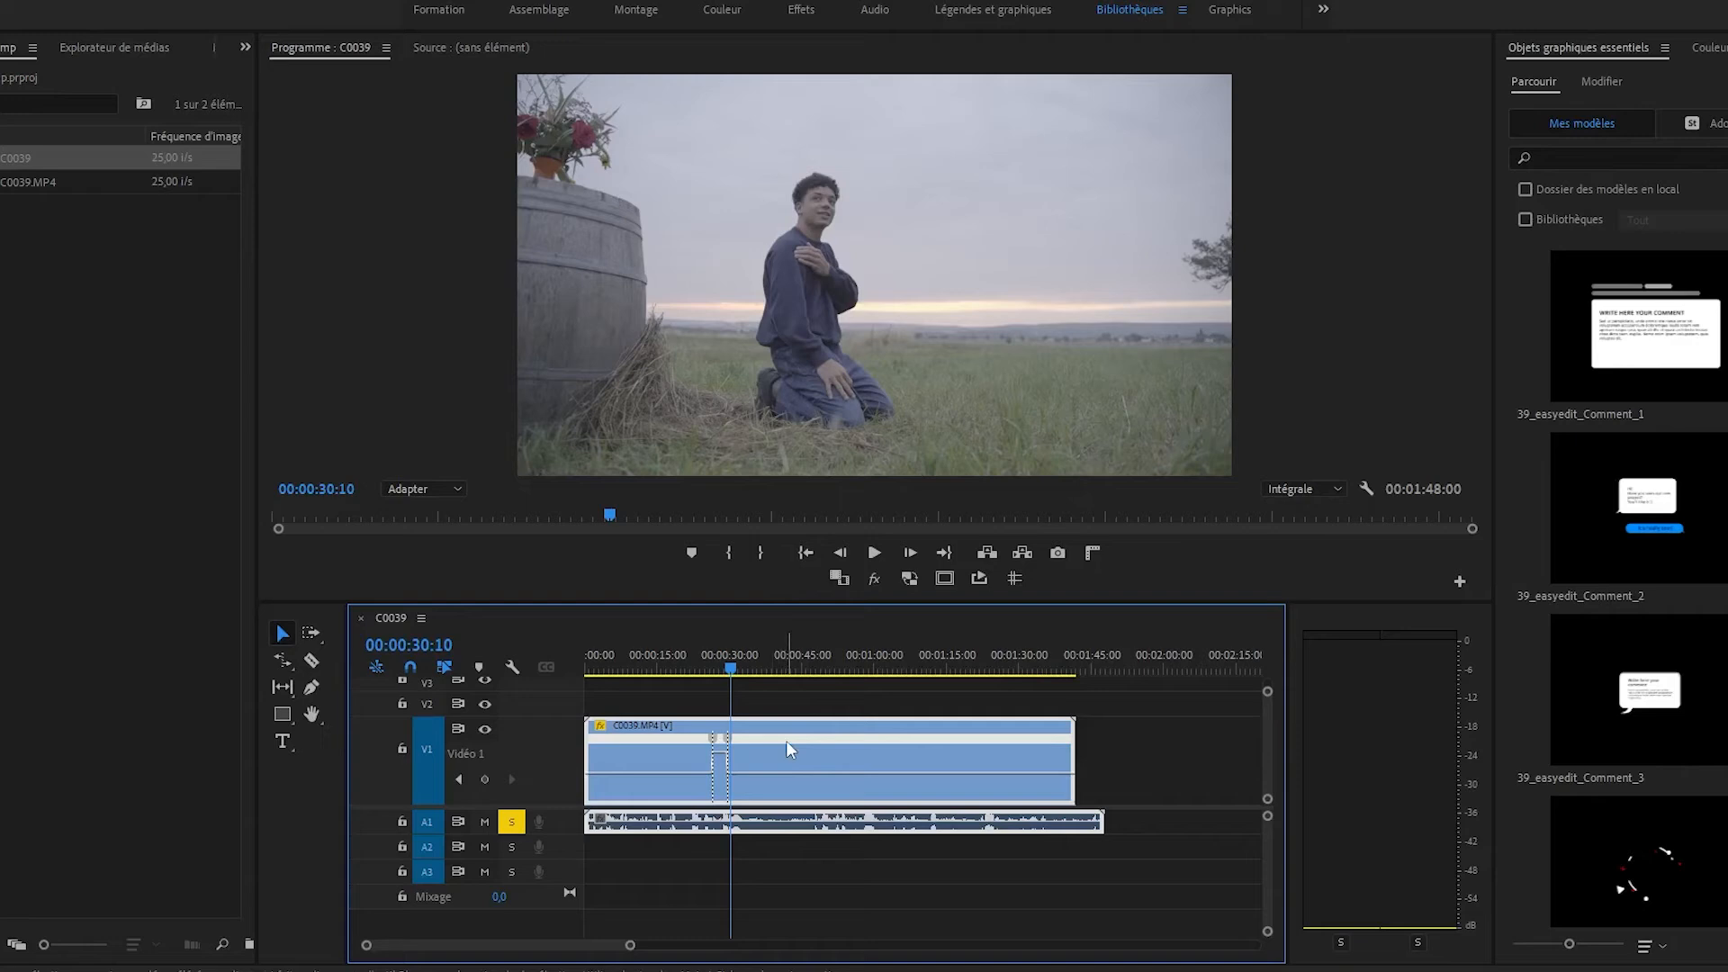
Enlarge track V1 further and place the playhead at the first speed keyframe, 00:00:26:16.
left_click_drag(630, 946, 543, 933)
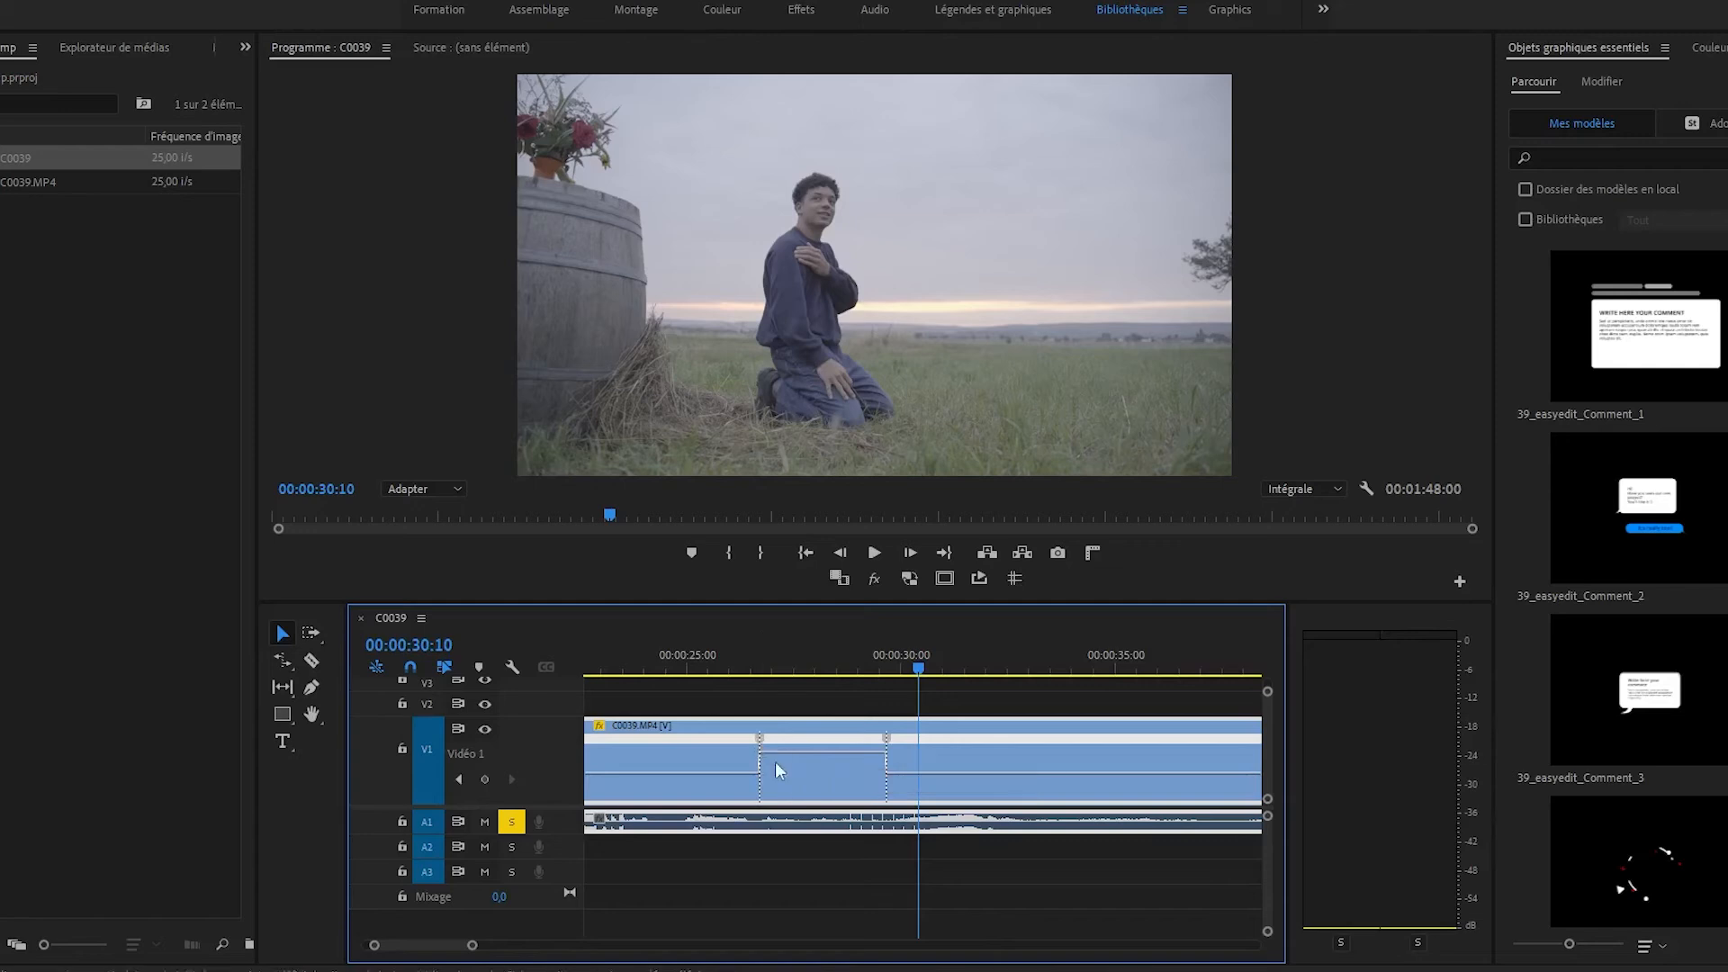
left_click_drag(563, 712, 585, 630)
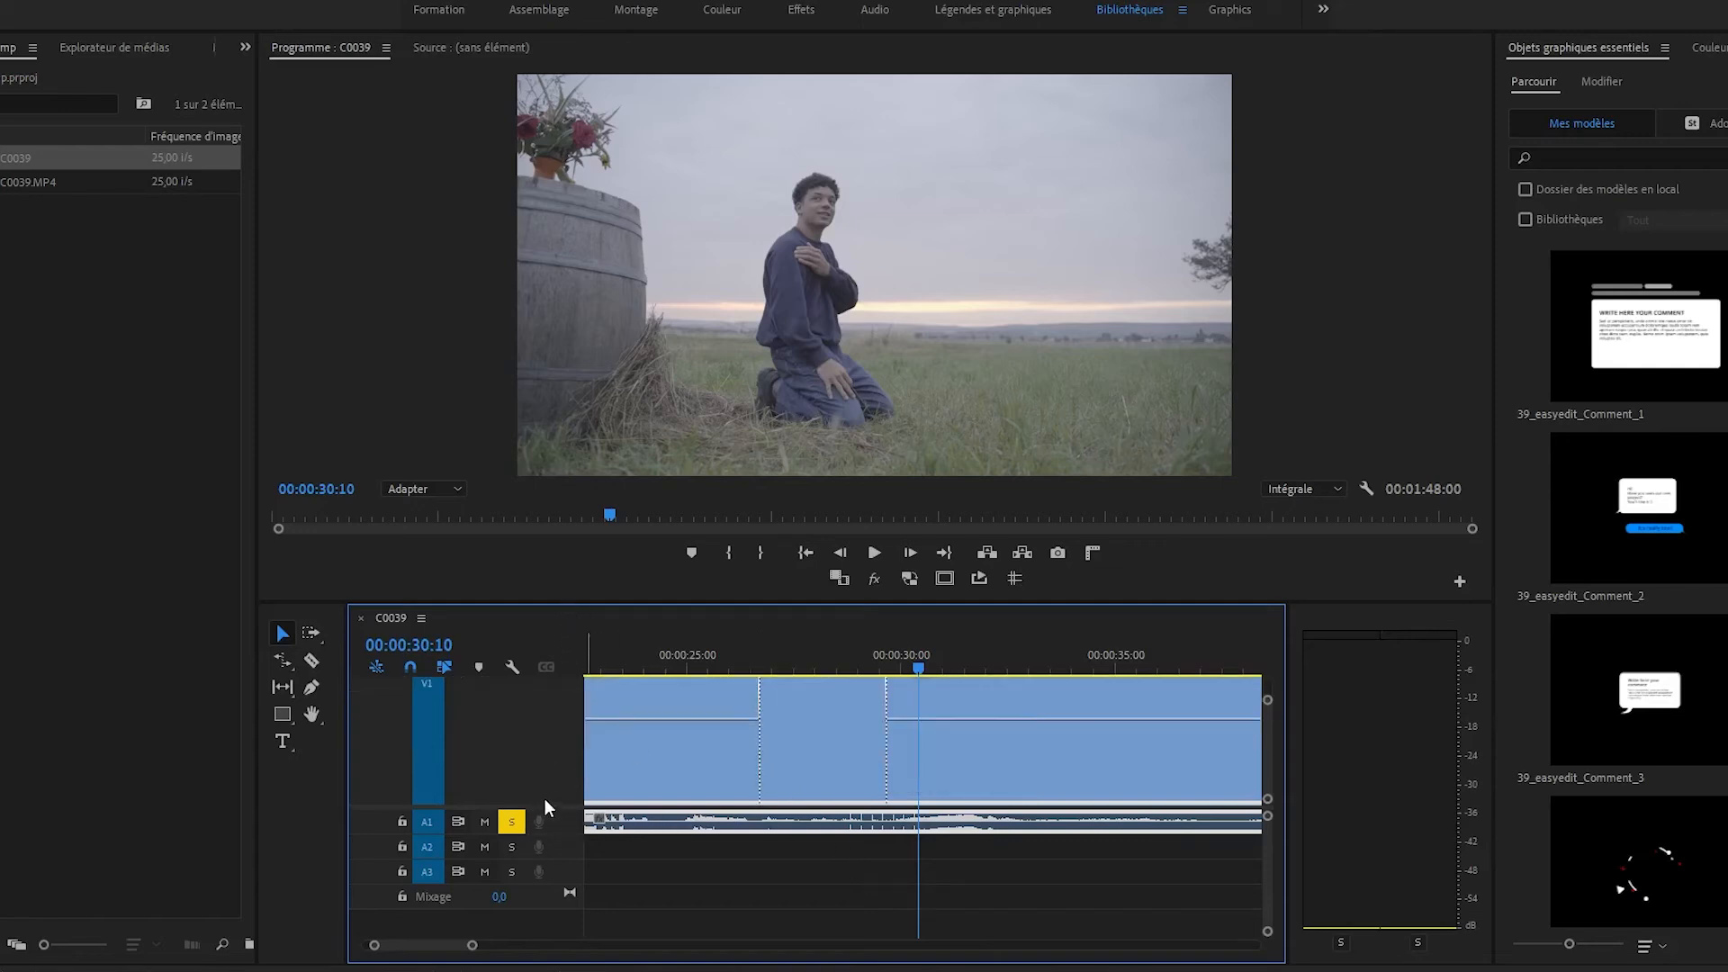
left_click_drag(544, 808, 557, 965)
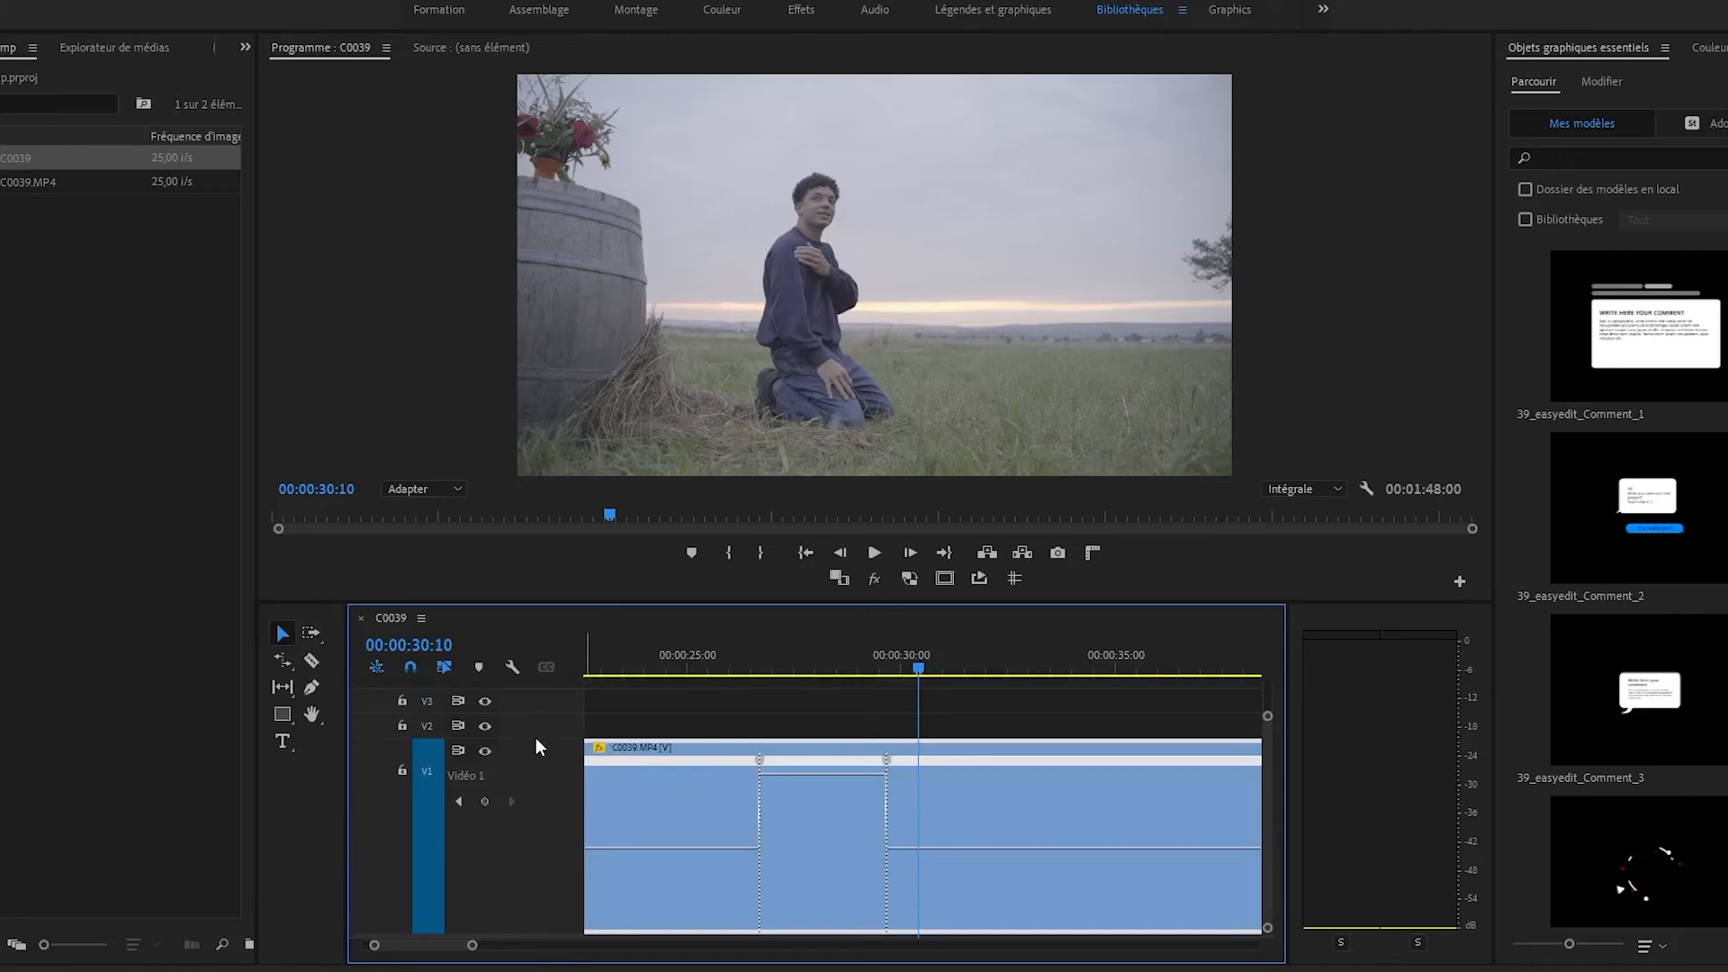
scroll(550, 724, "down", 1)
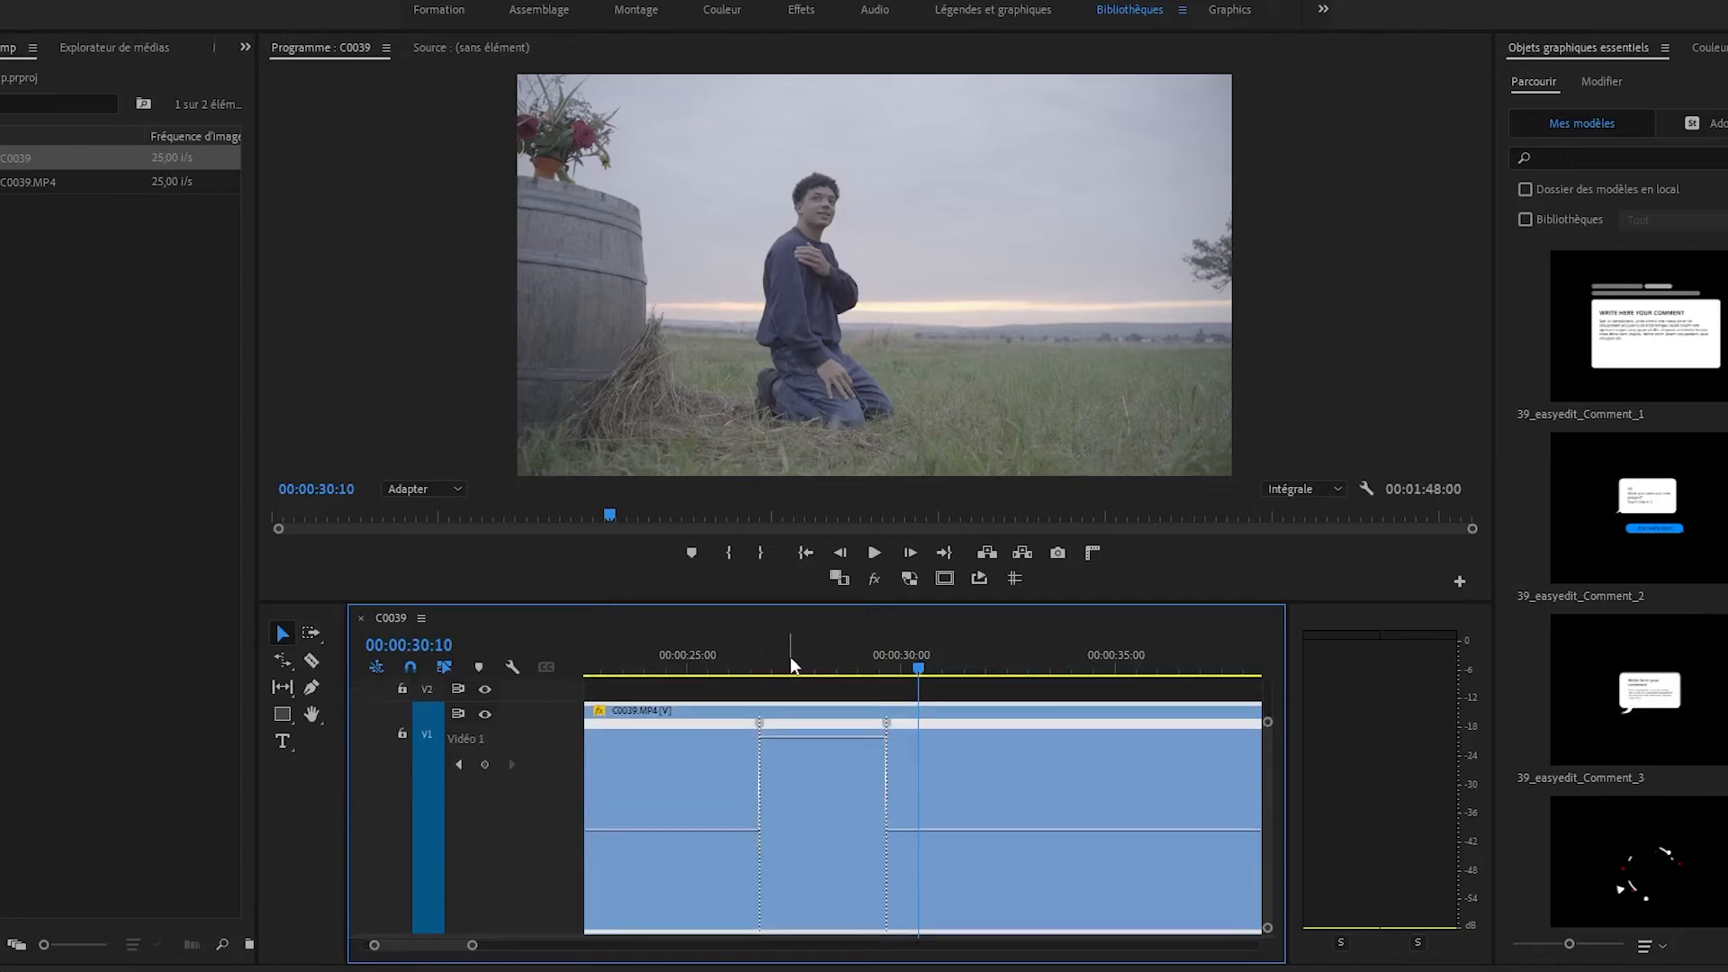
left_click(756, 663)
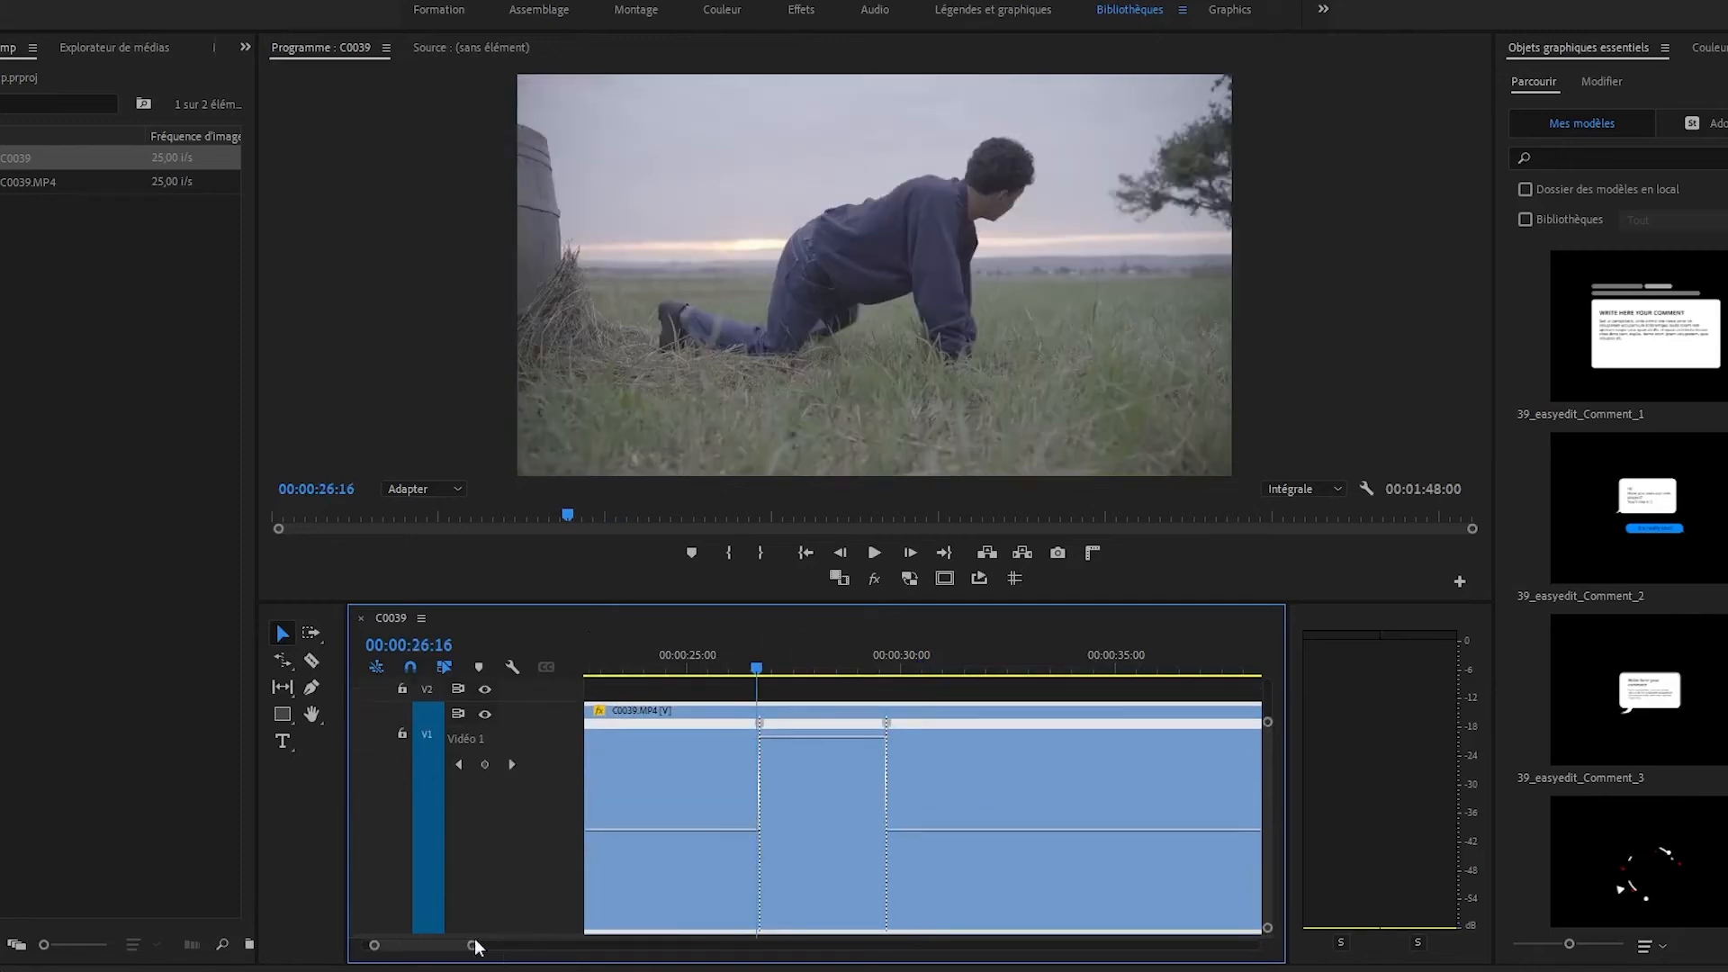
left_click_drag(474, 945, 447, 956)
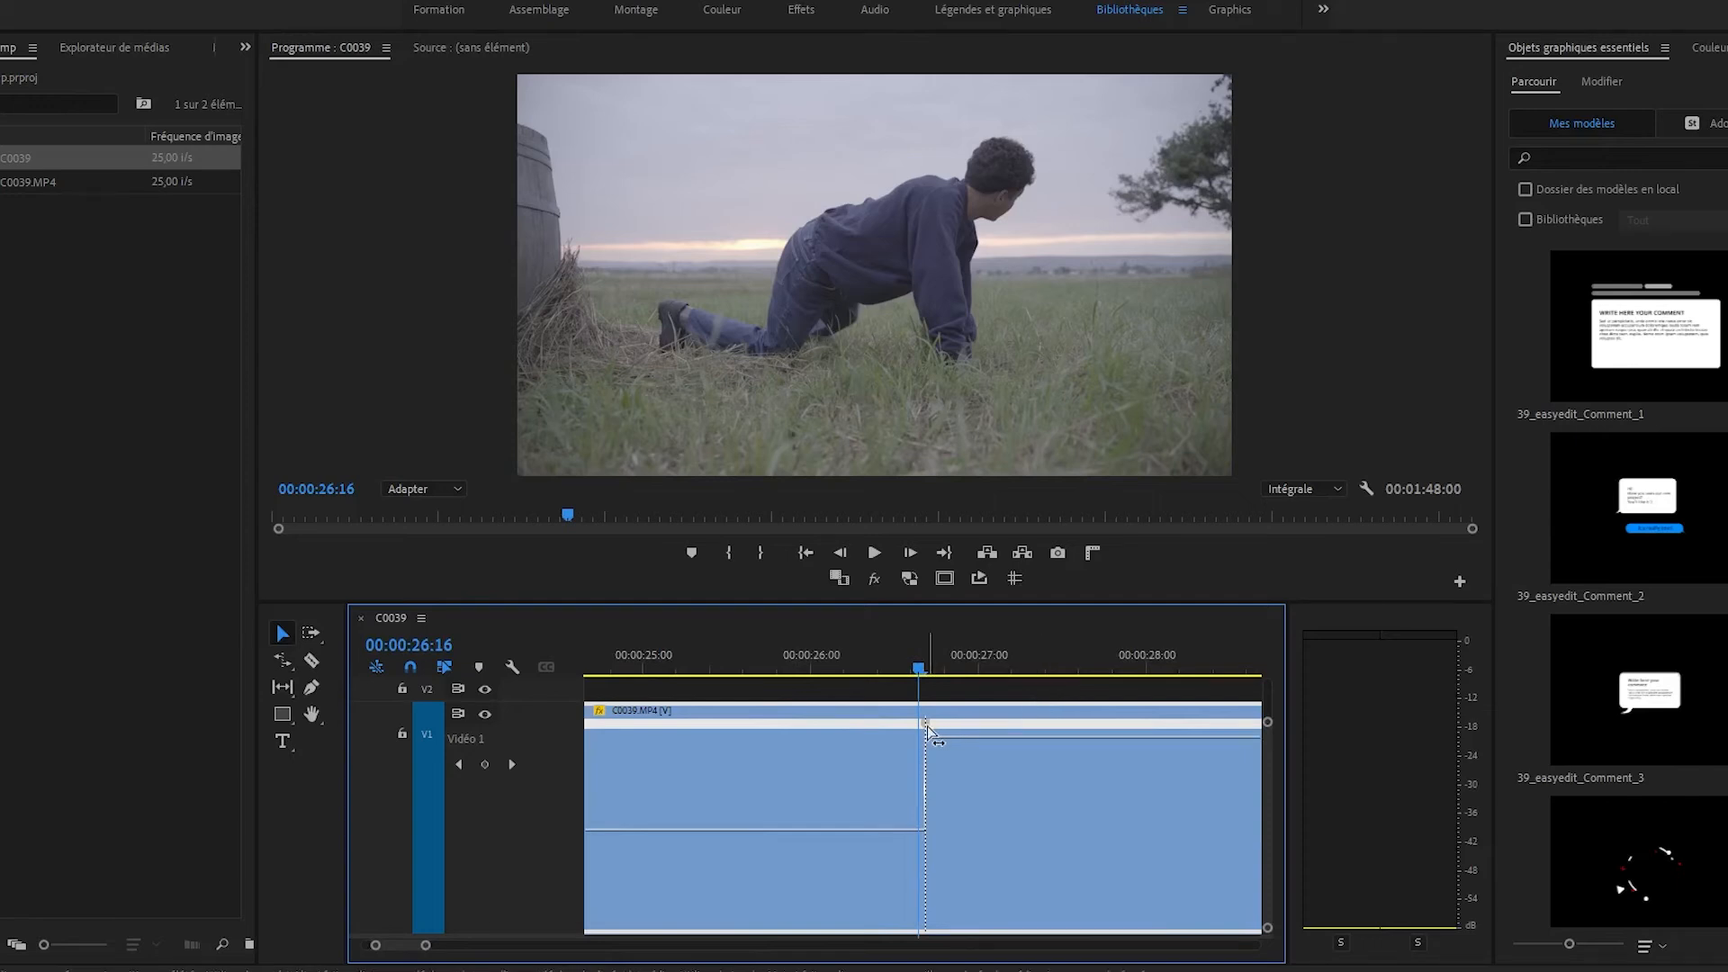
Split the first speed keyframe, at about 00:00:26:16, into two halves to form a gradual speed ramp about 4 frames long.
left_click_drag(425, 945, 414, 945)
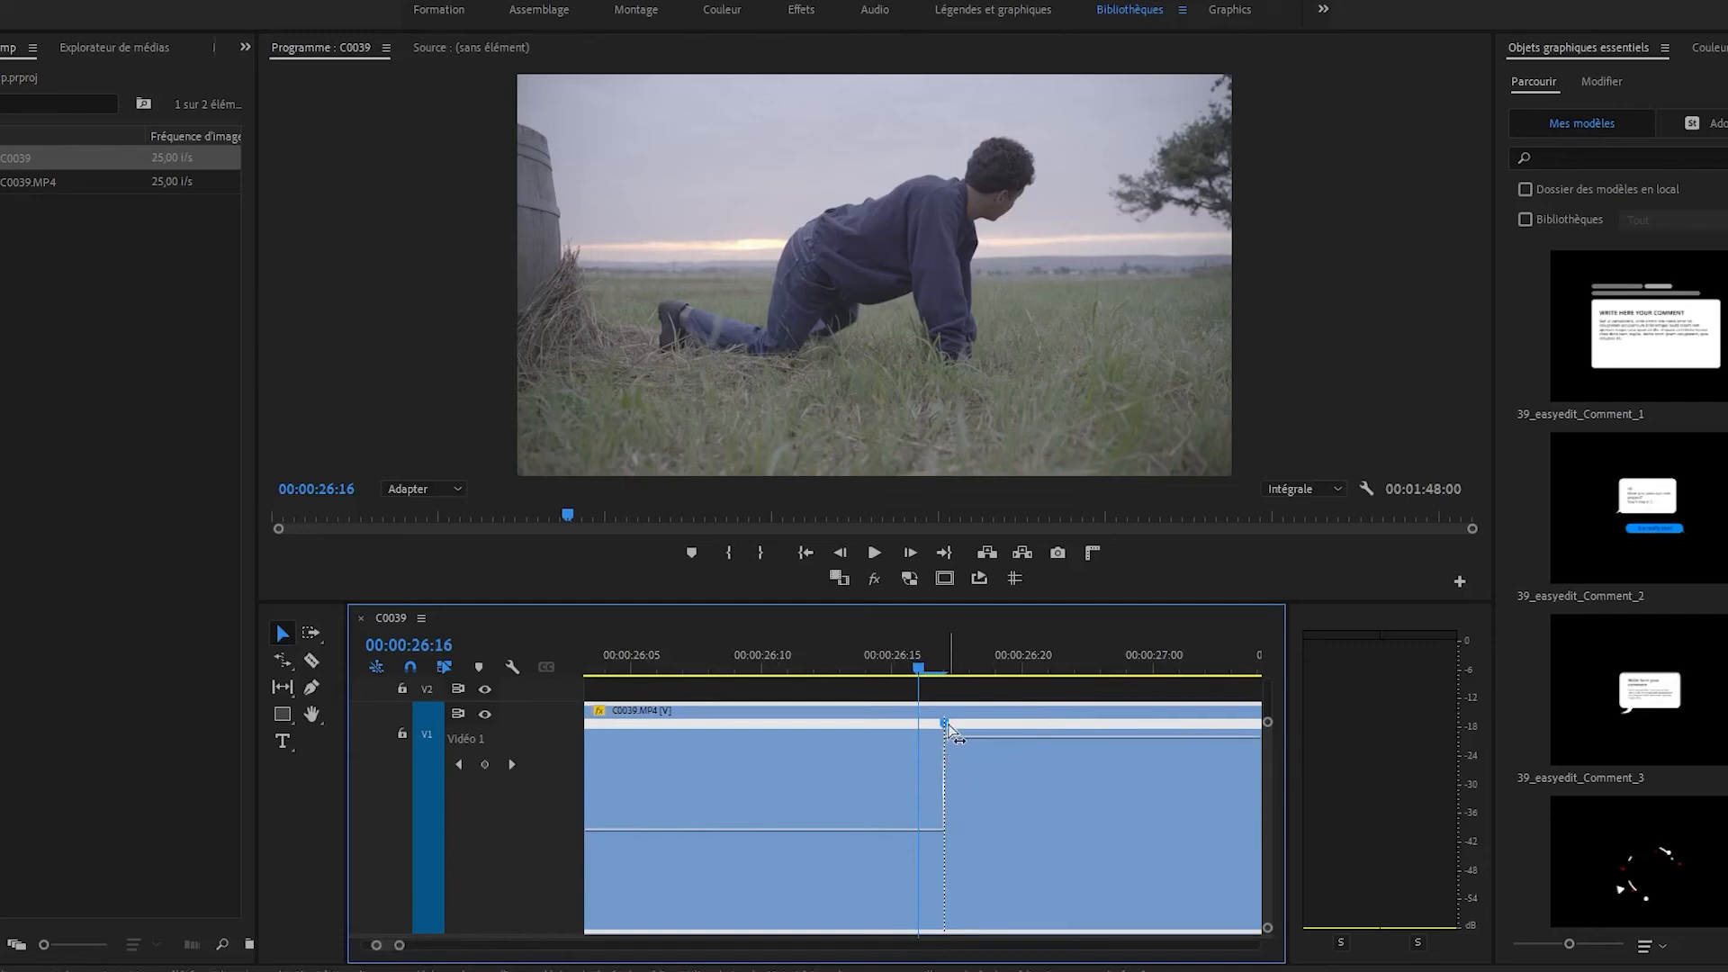
left_click(948, 727)
left_click_drag(948, 727, 1067, 733)
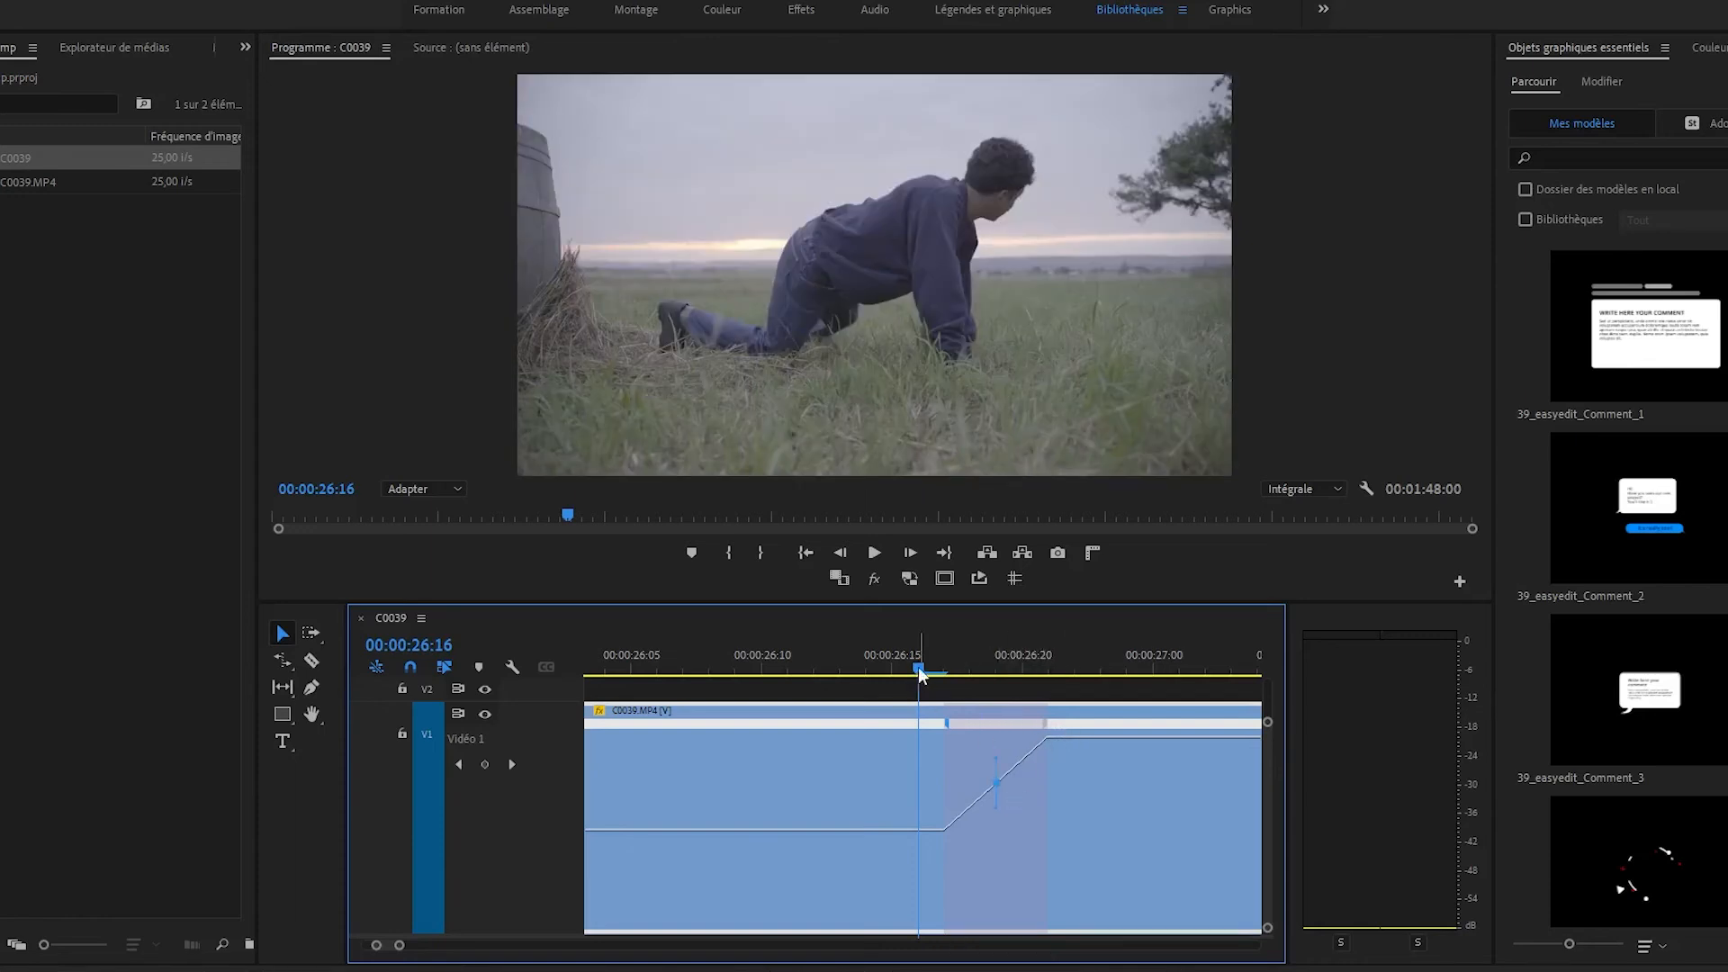
Play the sequence from 00:00:26:16 through the new speed ramp to check the transition.
mouse_move(917, 666)
left_mouse_down()
mouse_move(900, 679)
mouse_move(918, 683)
left_mouse_up()
key("space")
key("space")
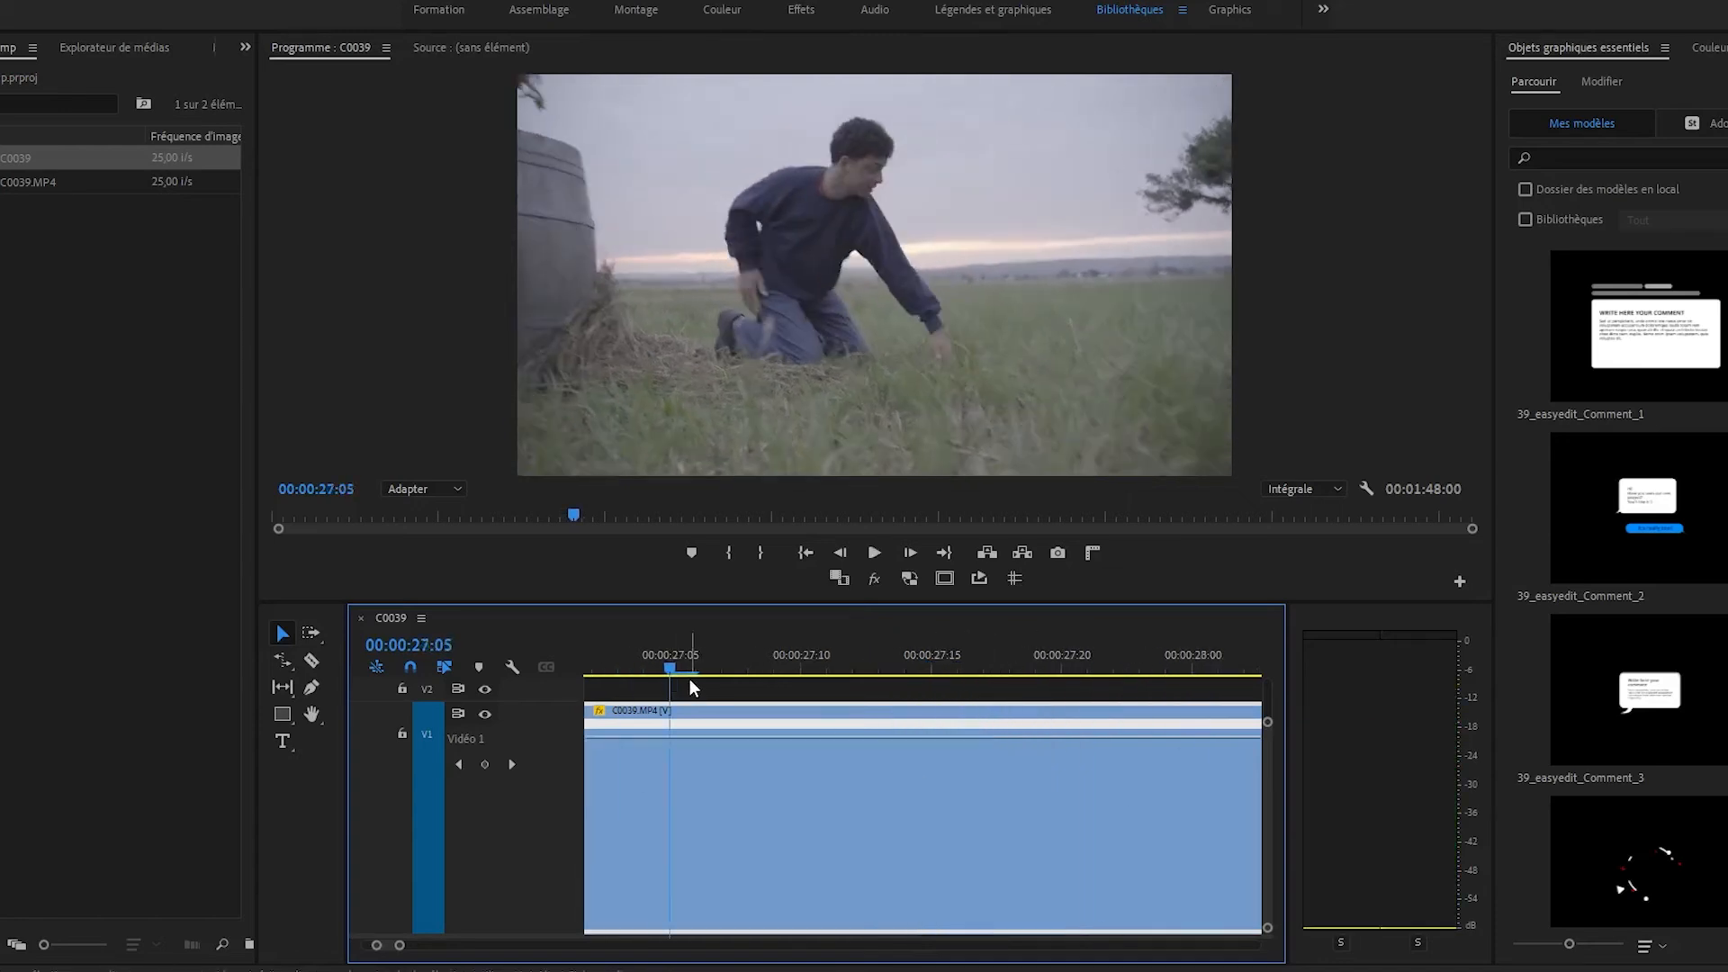
Bend the first speed ramp into a smooth S-curve and widen it by moving its end keyframe half to about 00:00:27:05.
mouse_move(400, 945)
left_mouse_down()
mouse_move(450, 945)
mouse_move(391, 942)
left_mouse_up()
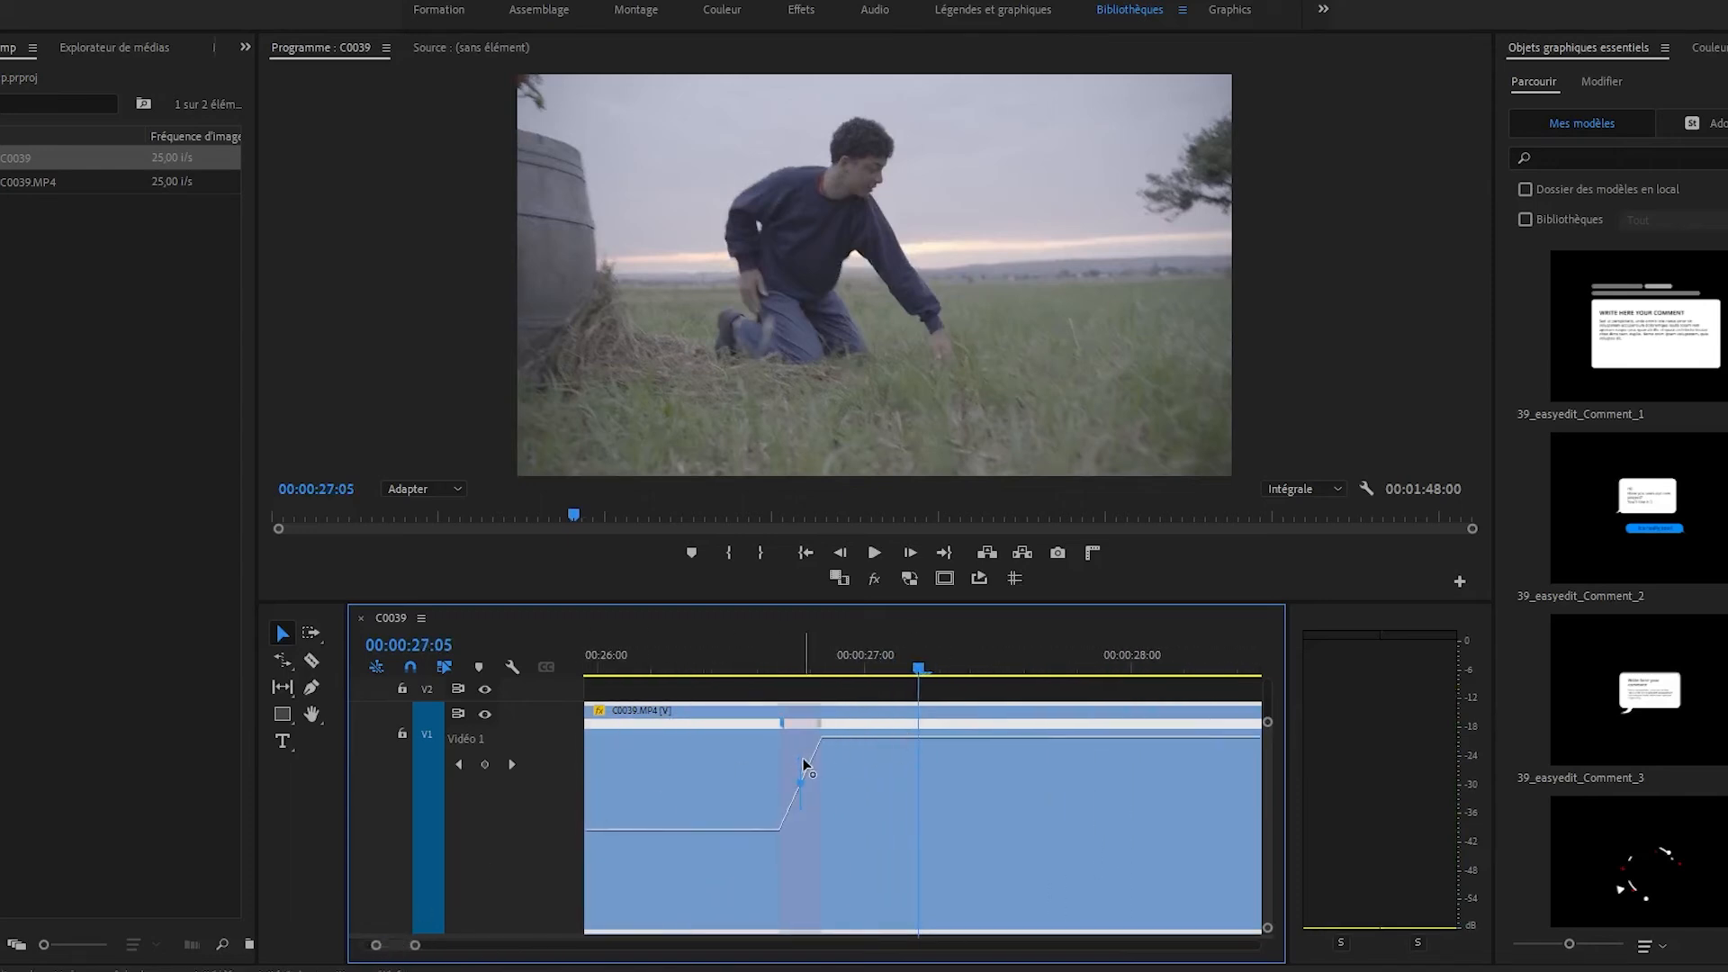
mouse_move(802, 767)
left_mouse_down()
mouse_move(913, 806)
mouse_move(815, 757)
left_mouse_up()
left_click_drag(784, 725, 917, 739)
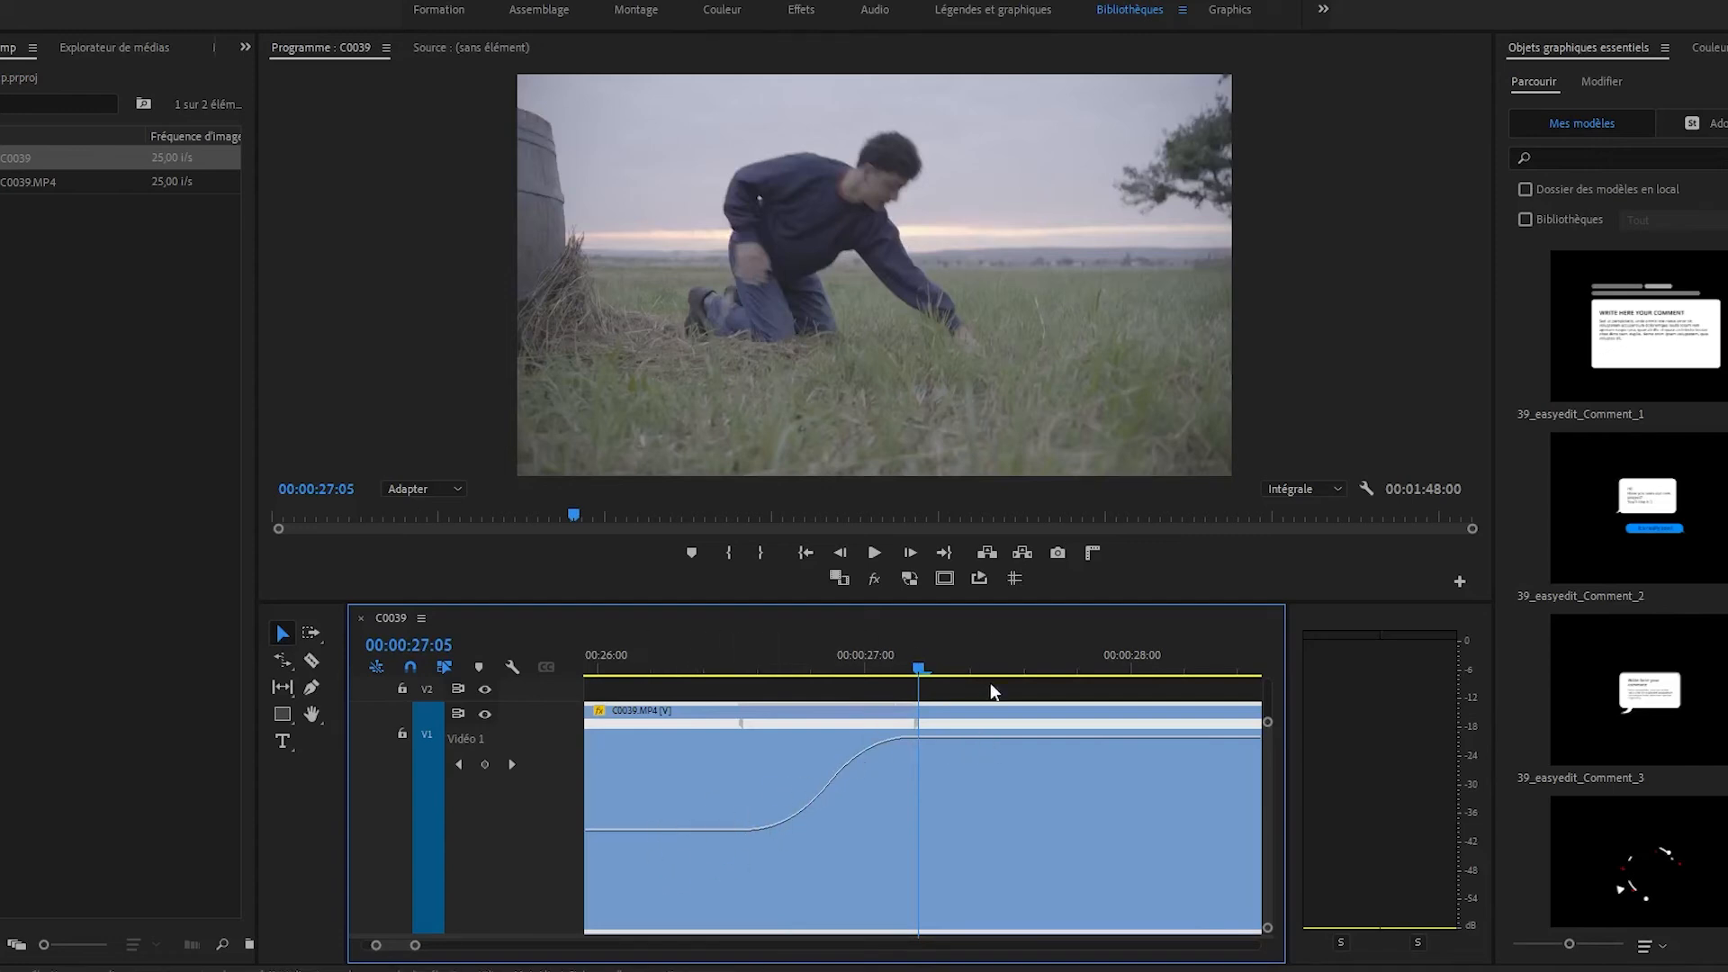
Review the smoothed speed ramp by playing the clip from 00:00:26:04.
left_click(638, 657)
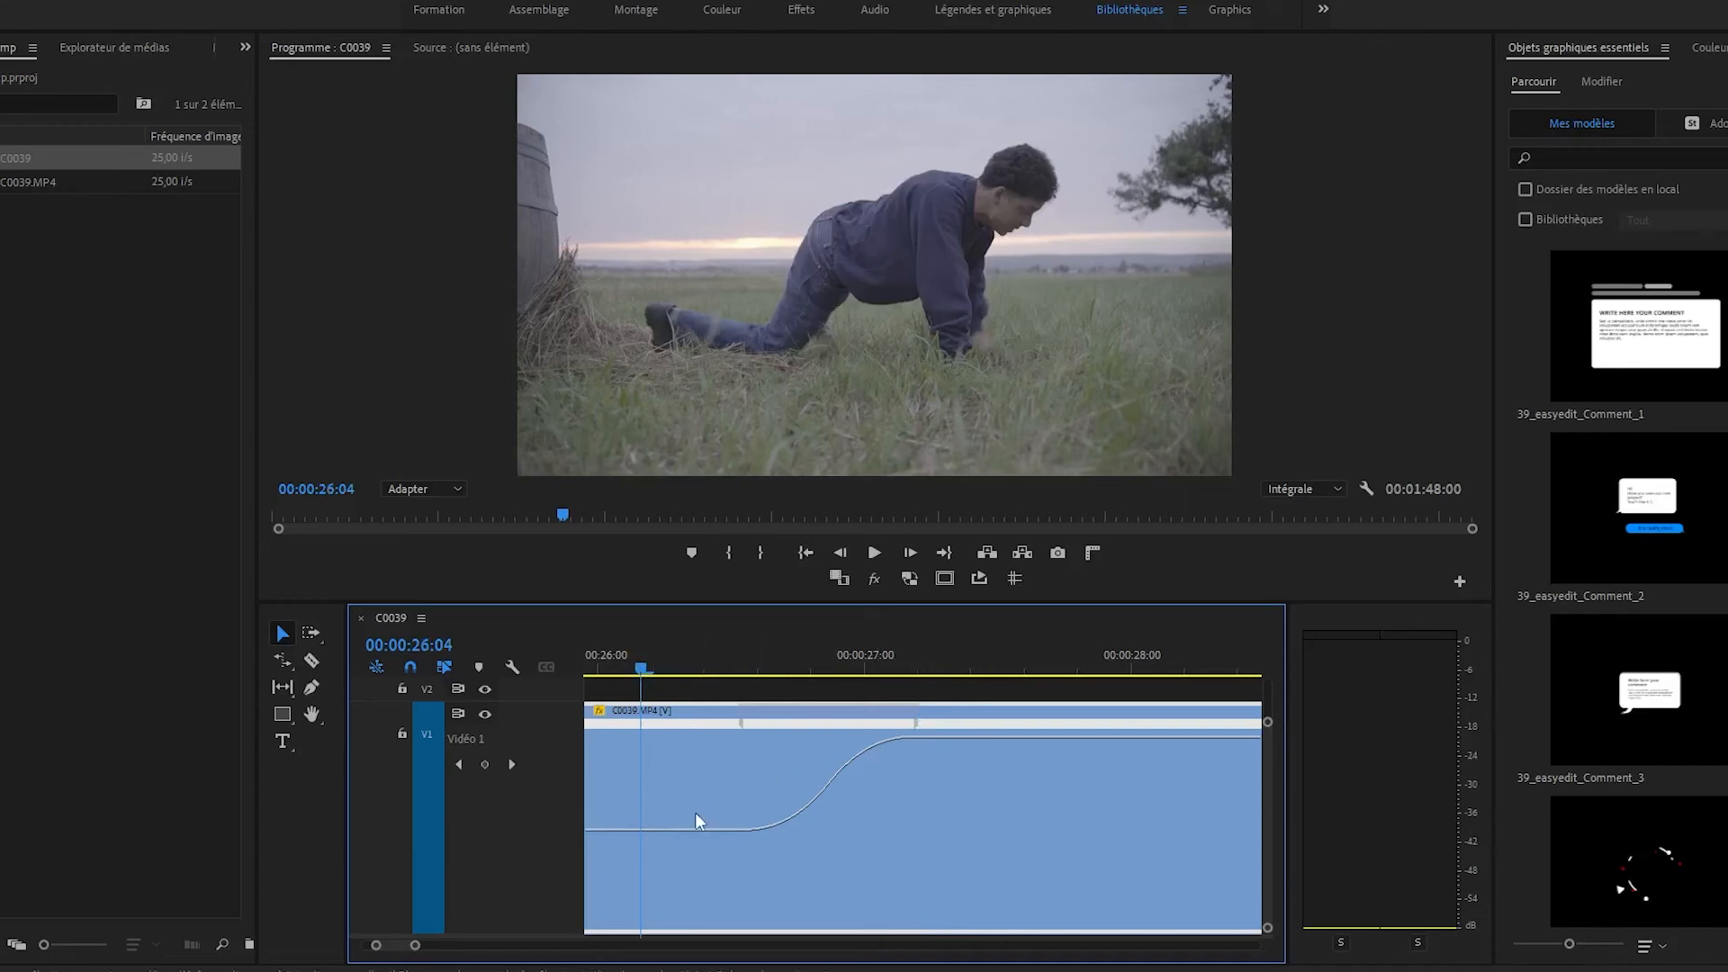
left_click_drag(413, 948, 428, 952)
left_click_drag(428, 952, 430, 952)
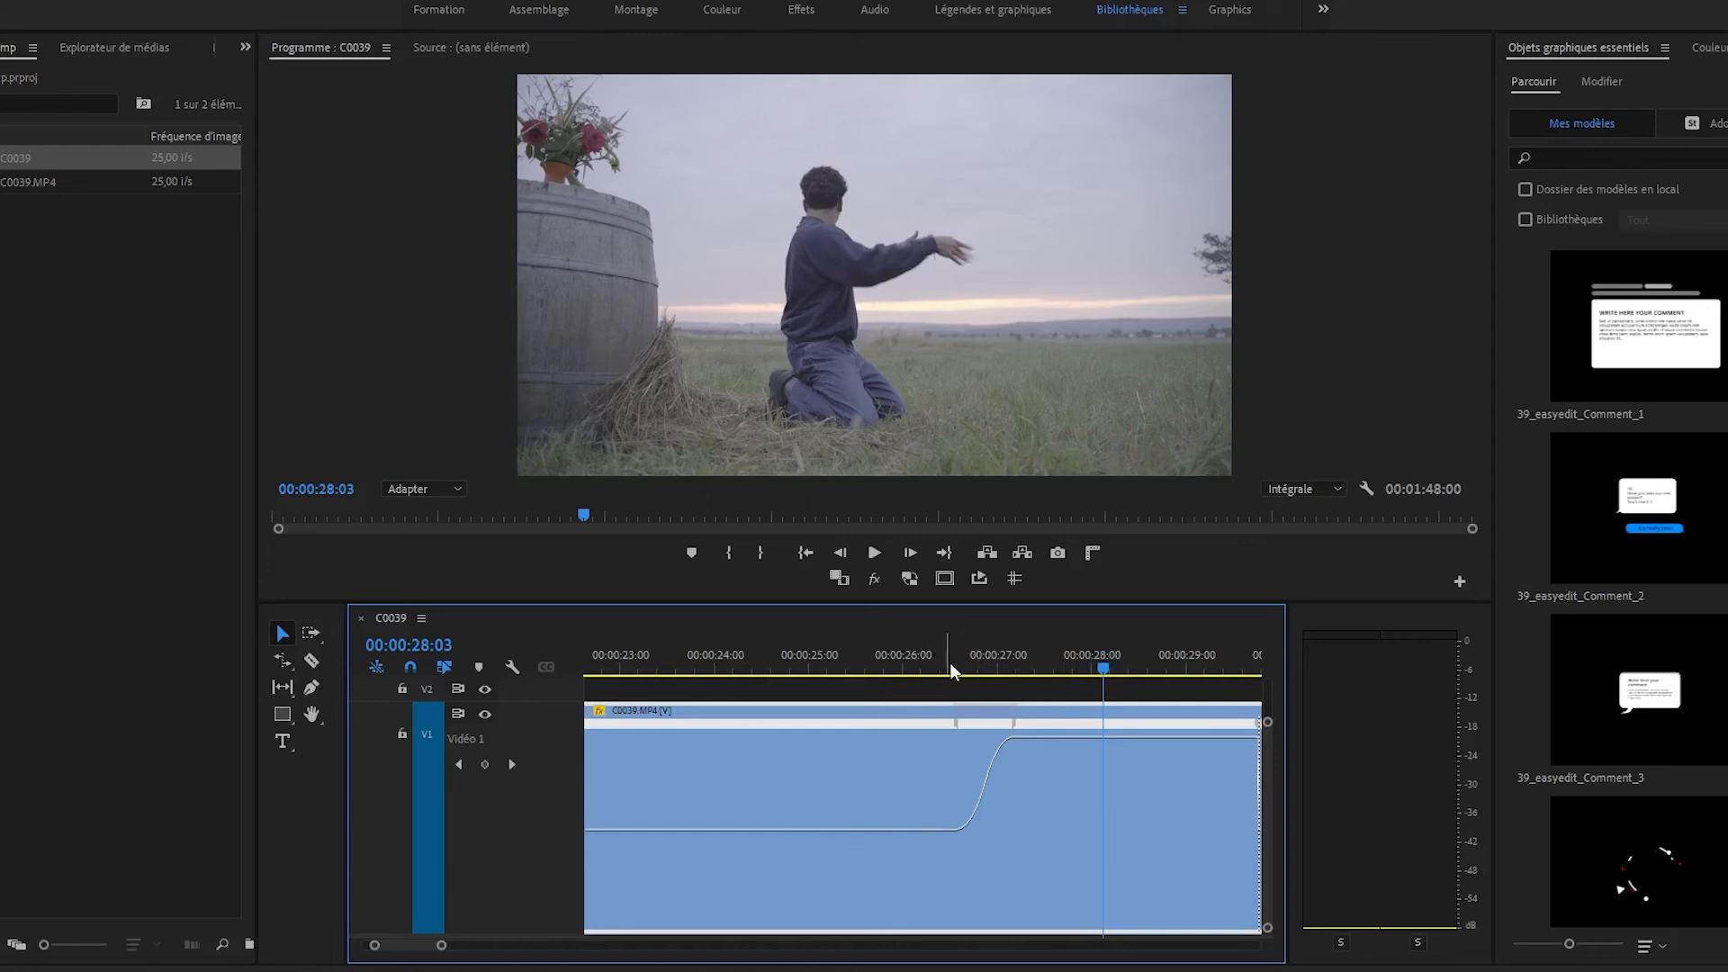
Split the second speed keyframe into a gradual slowdown ramp and bend that ramp into a smooth curve.
mouse_move(441, 949)
left_mouse_down()
mouse_move(424, 955)
mouse_move(455, 956)
mouse_move(410, 954)
left_mouse_up()
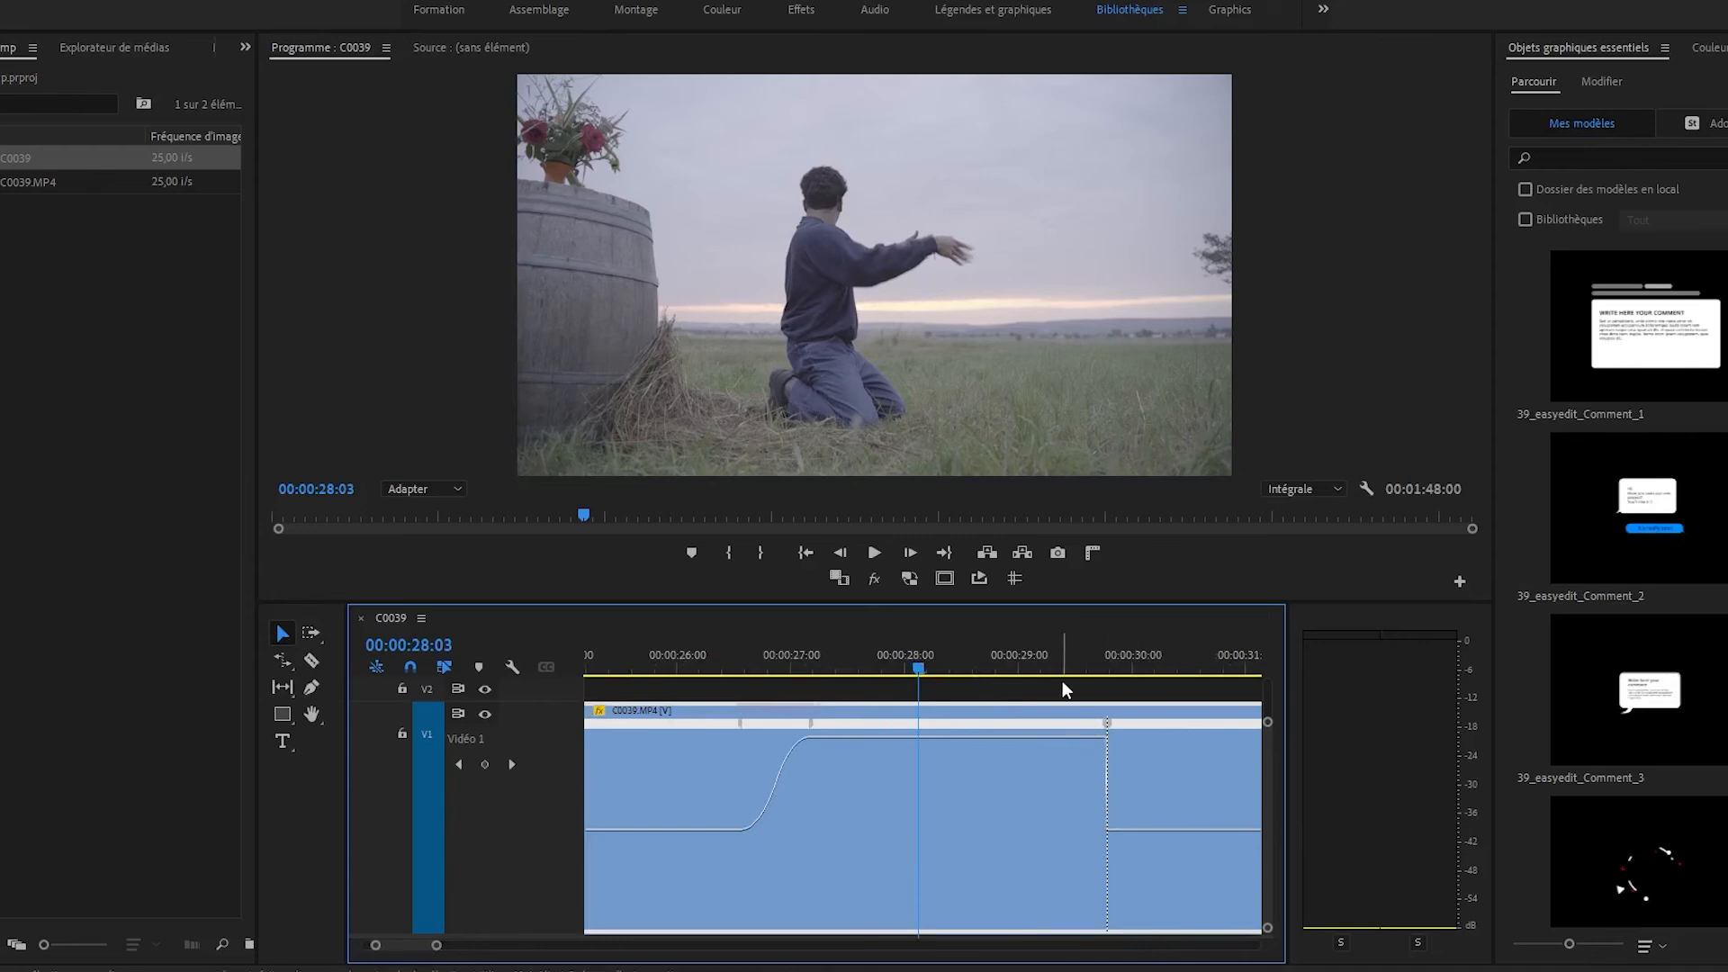
left_click(1105, 724)
left_click_drag(1107, 725, 1045, 731)
left_click(1053, 725)
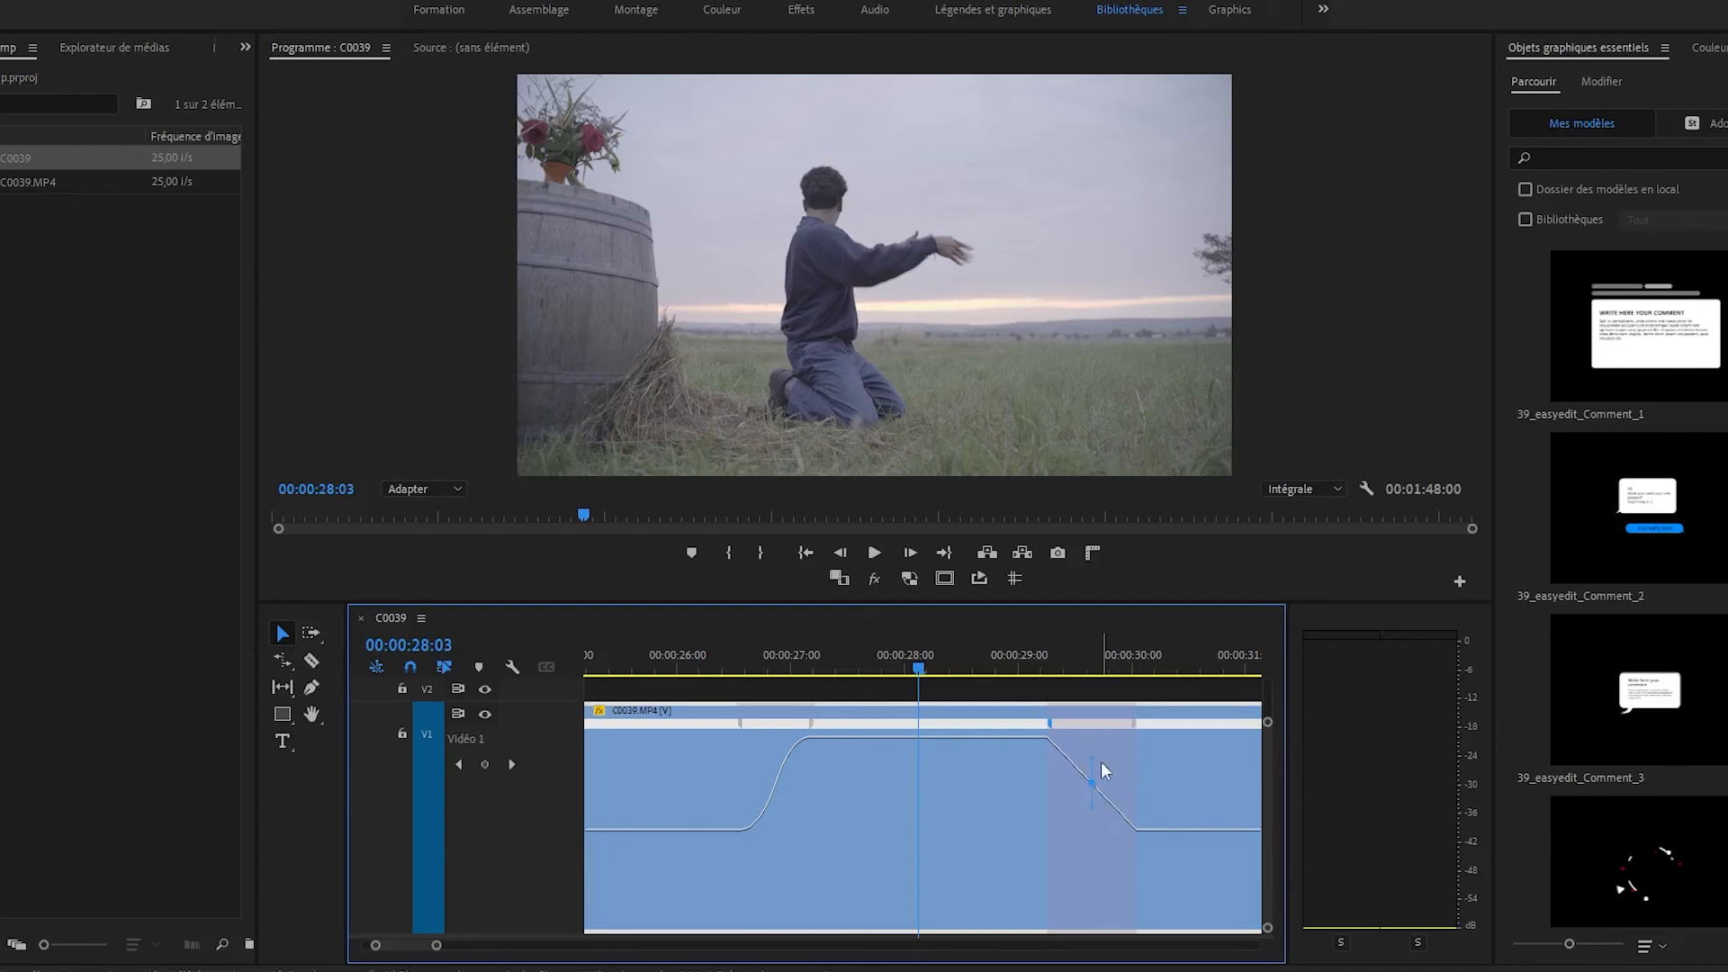
left_click_drag(1090, 760, 1033, 726)
Widen both speed ramps by spreading their keyframe halves, leaving only a short full-speed section between them.
left_click_drag(815, 724, 862, 725)
left_click_drag(1078, 726, 996, 733)
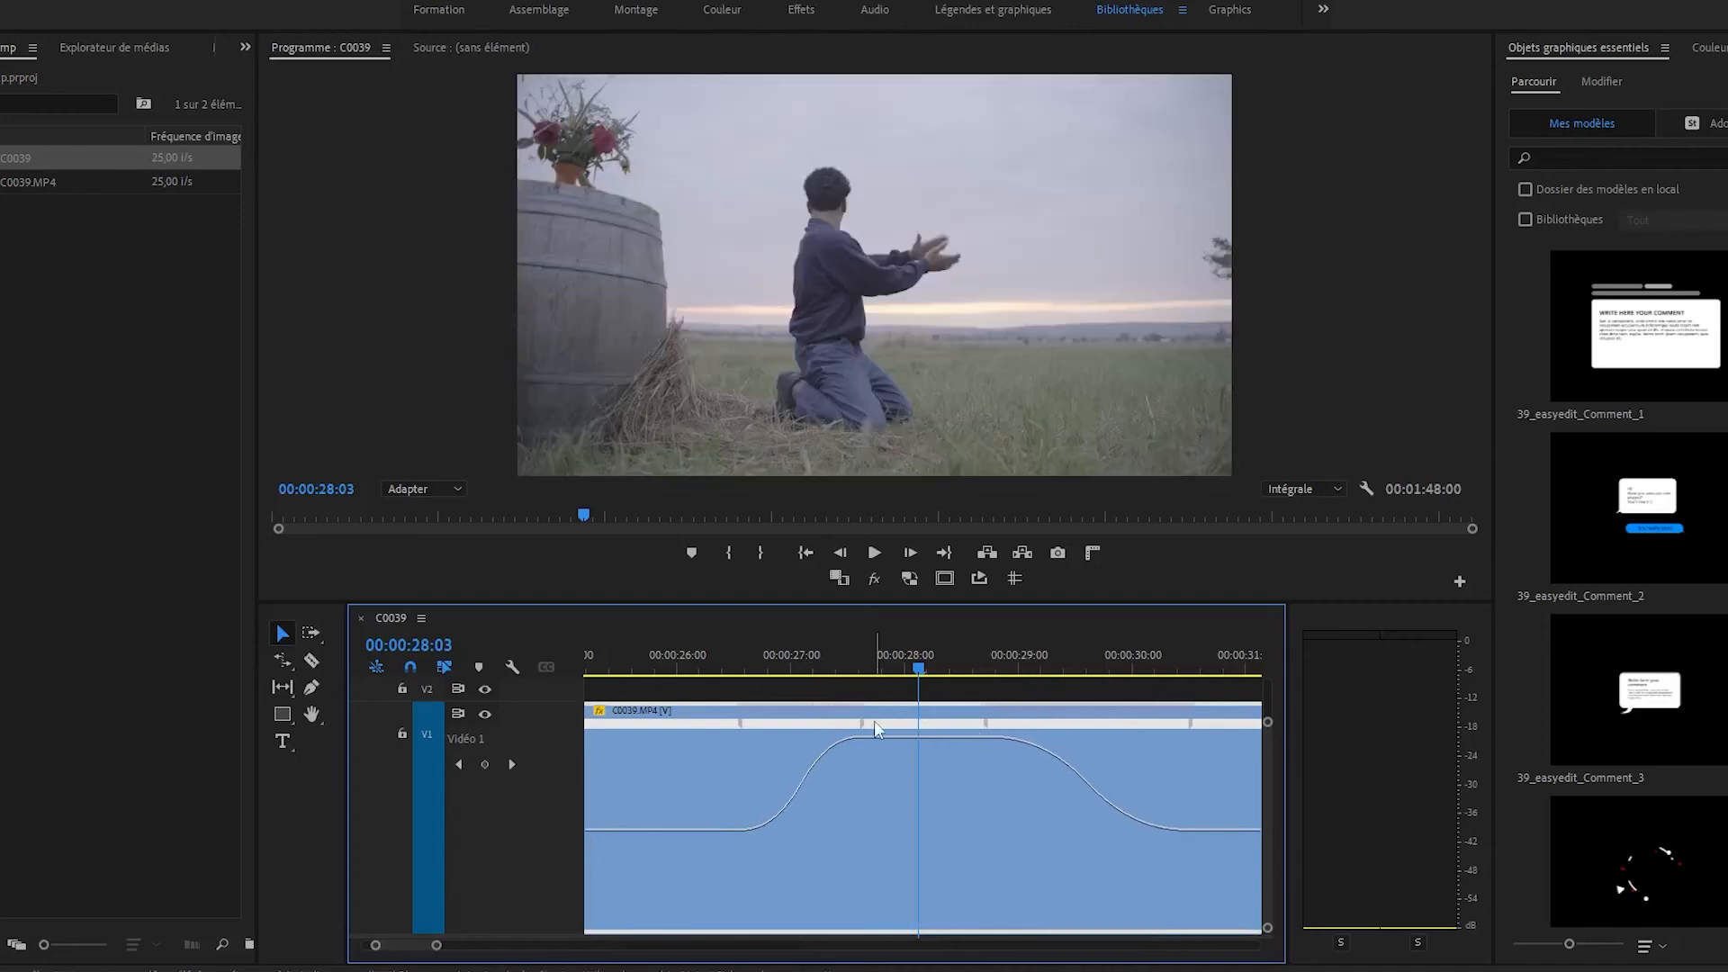
left_click_drag(873, 720, 970, 729)
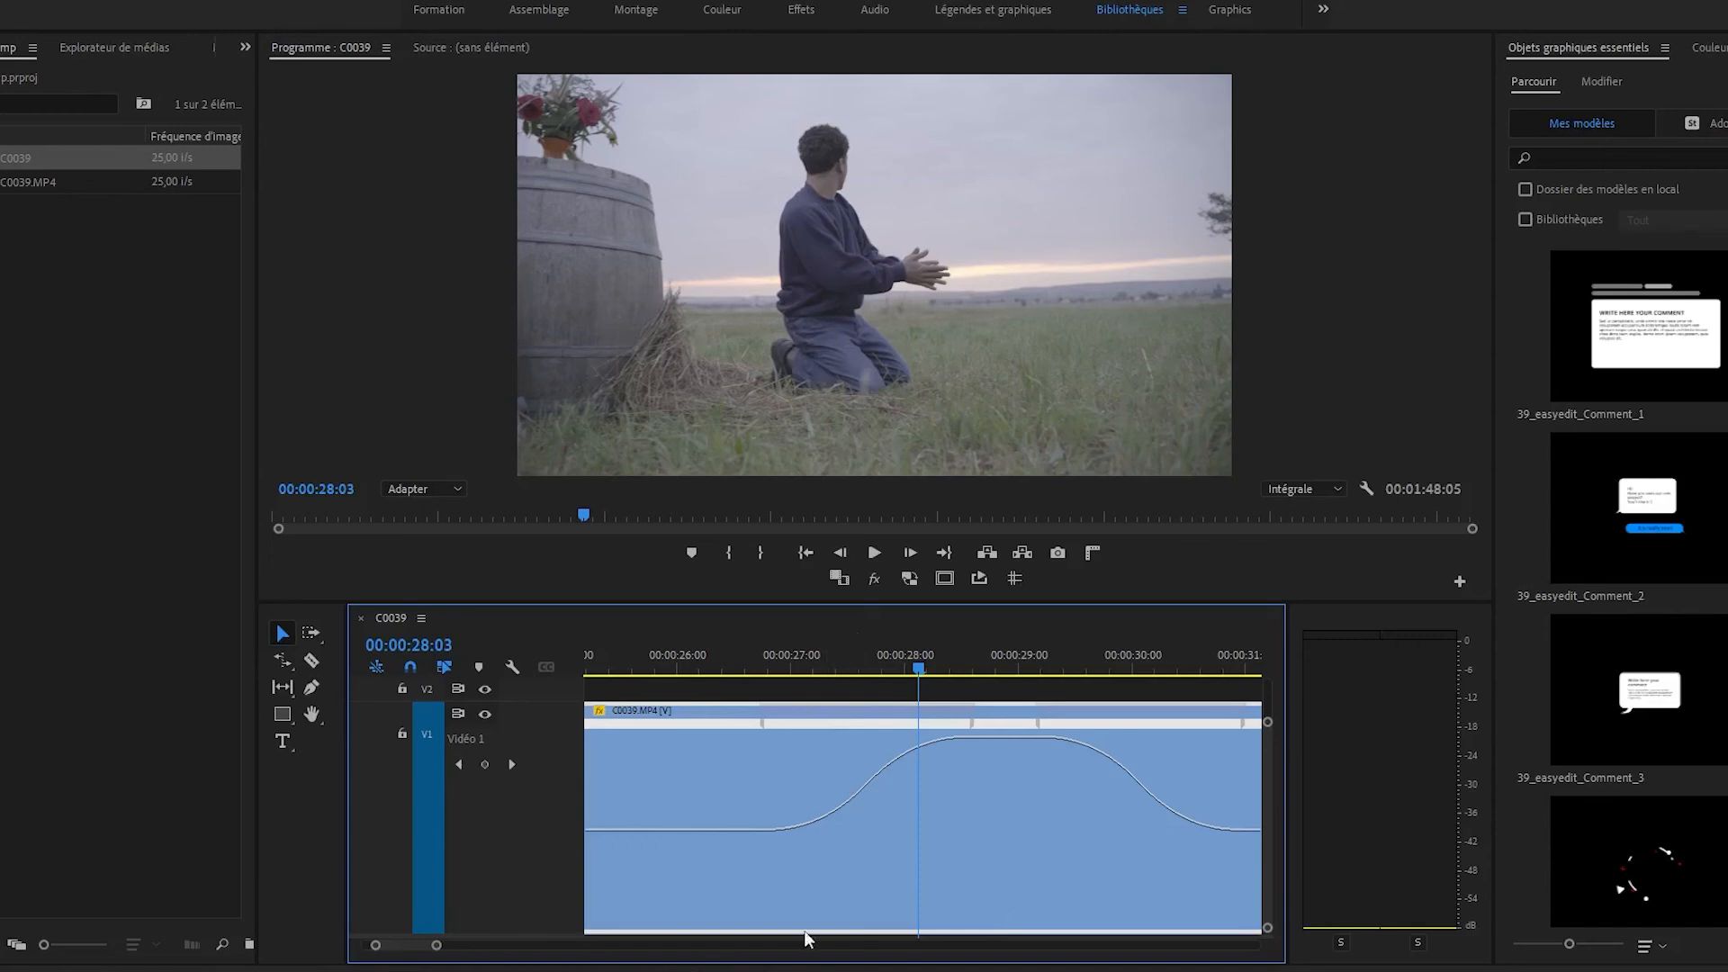
Mute audio track A1 and play the sequence from 00:00:24:20 to review both speed ramps.
mouse_move(435, 945)
left_mouse_down()
mouse_move(478, 942)
mouse_move(450, 942)
left_mouse_up()
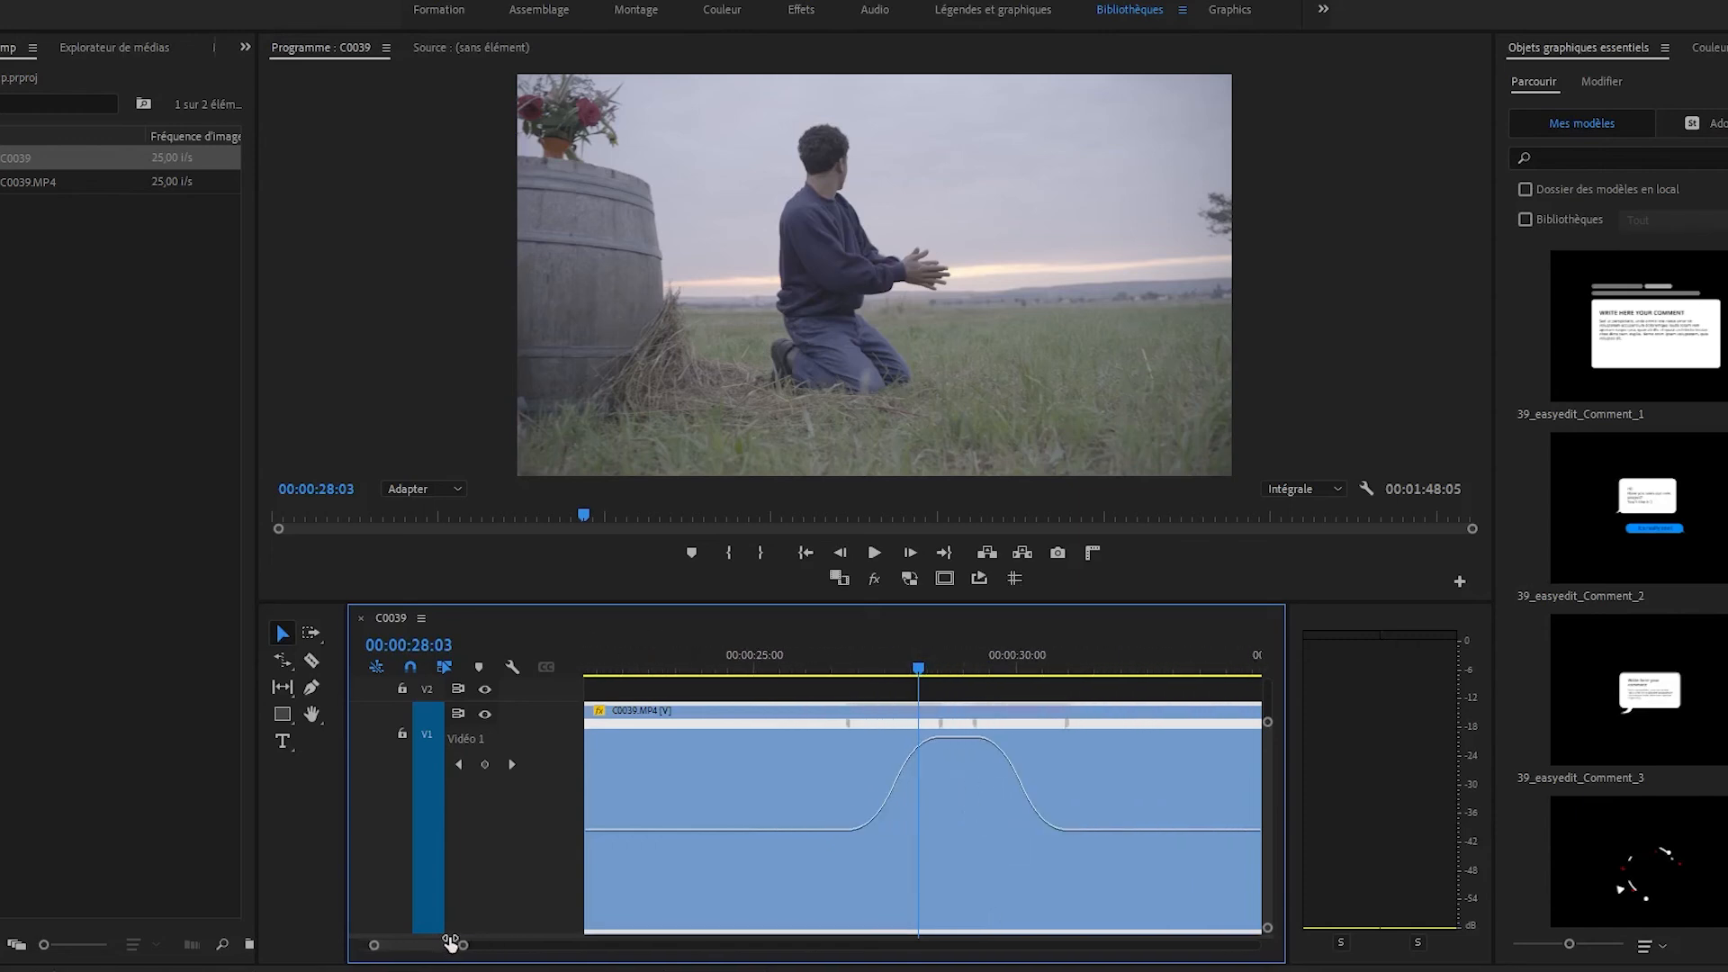
left_click(743, 662)
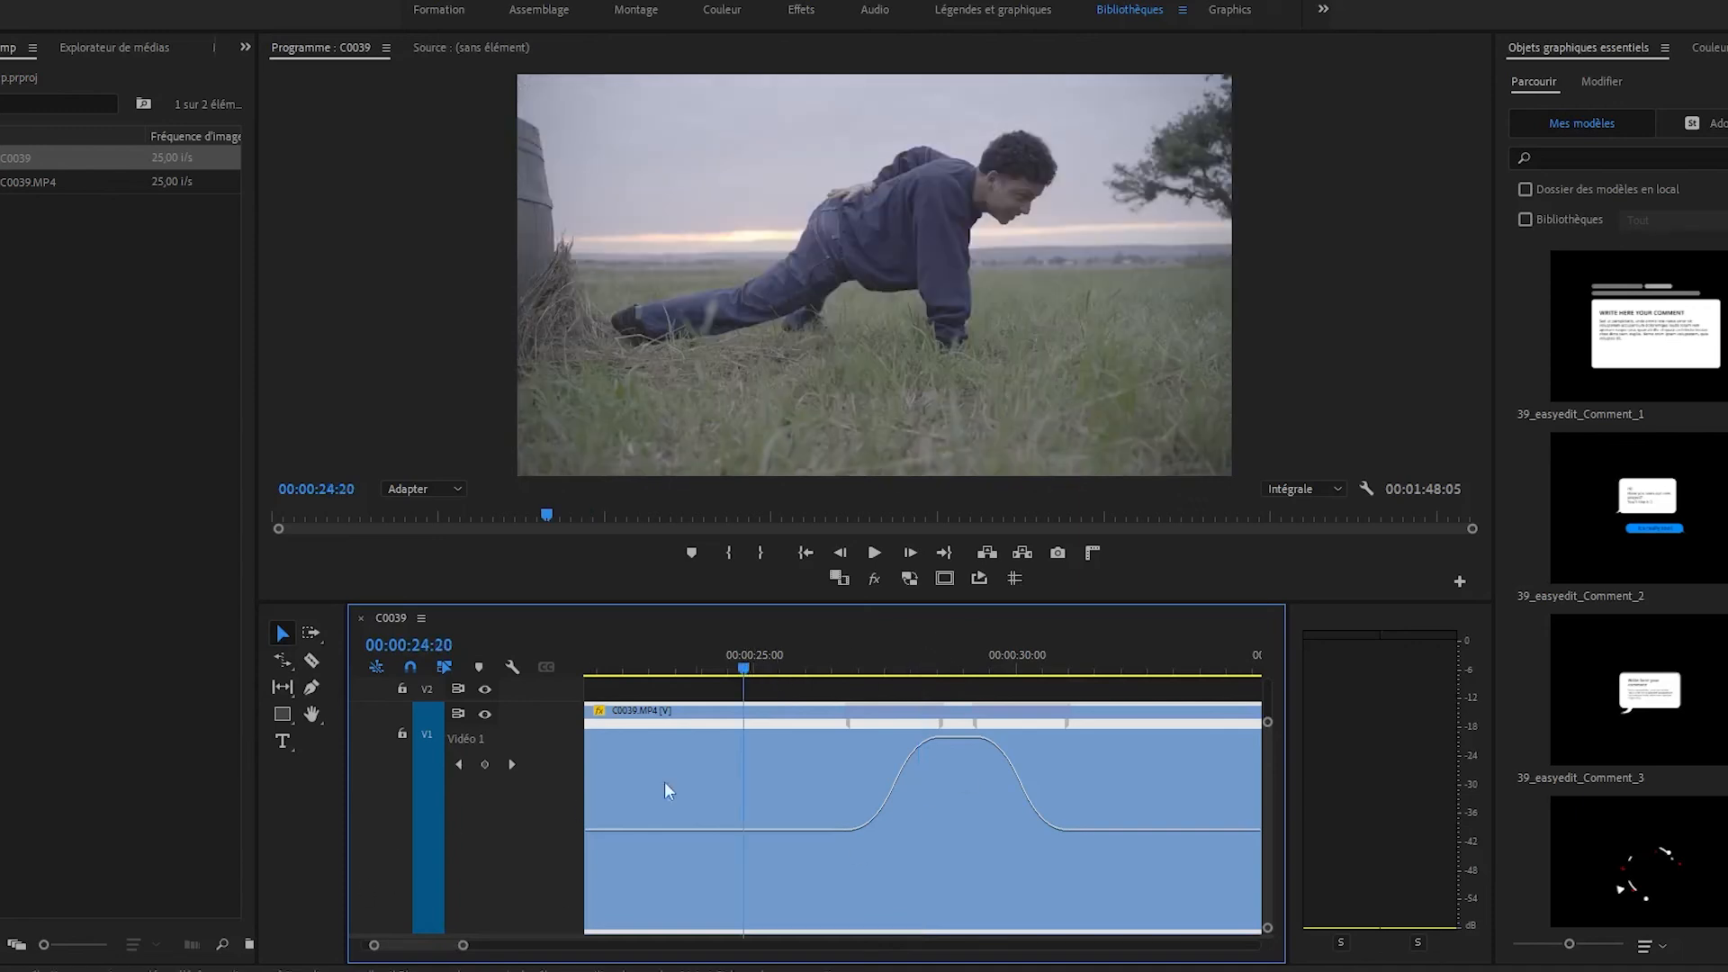
left_click_drag(510, 937, 506, 832)
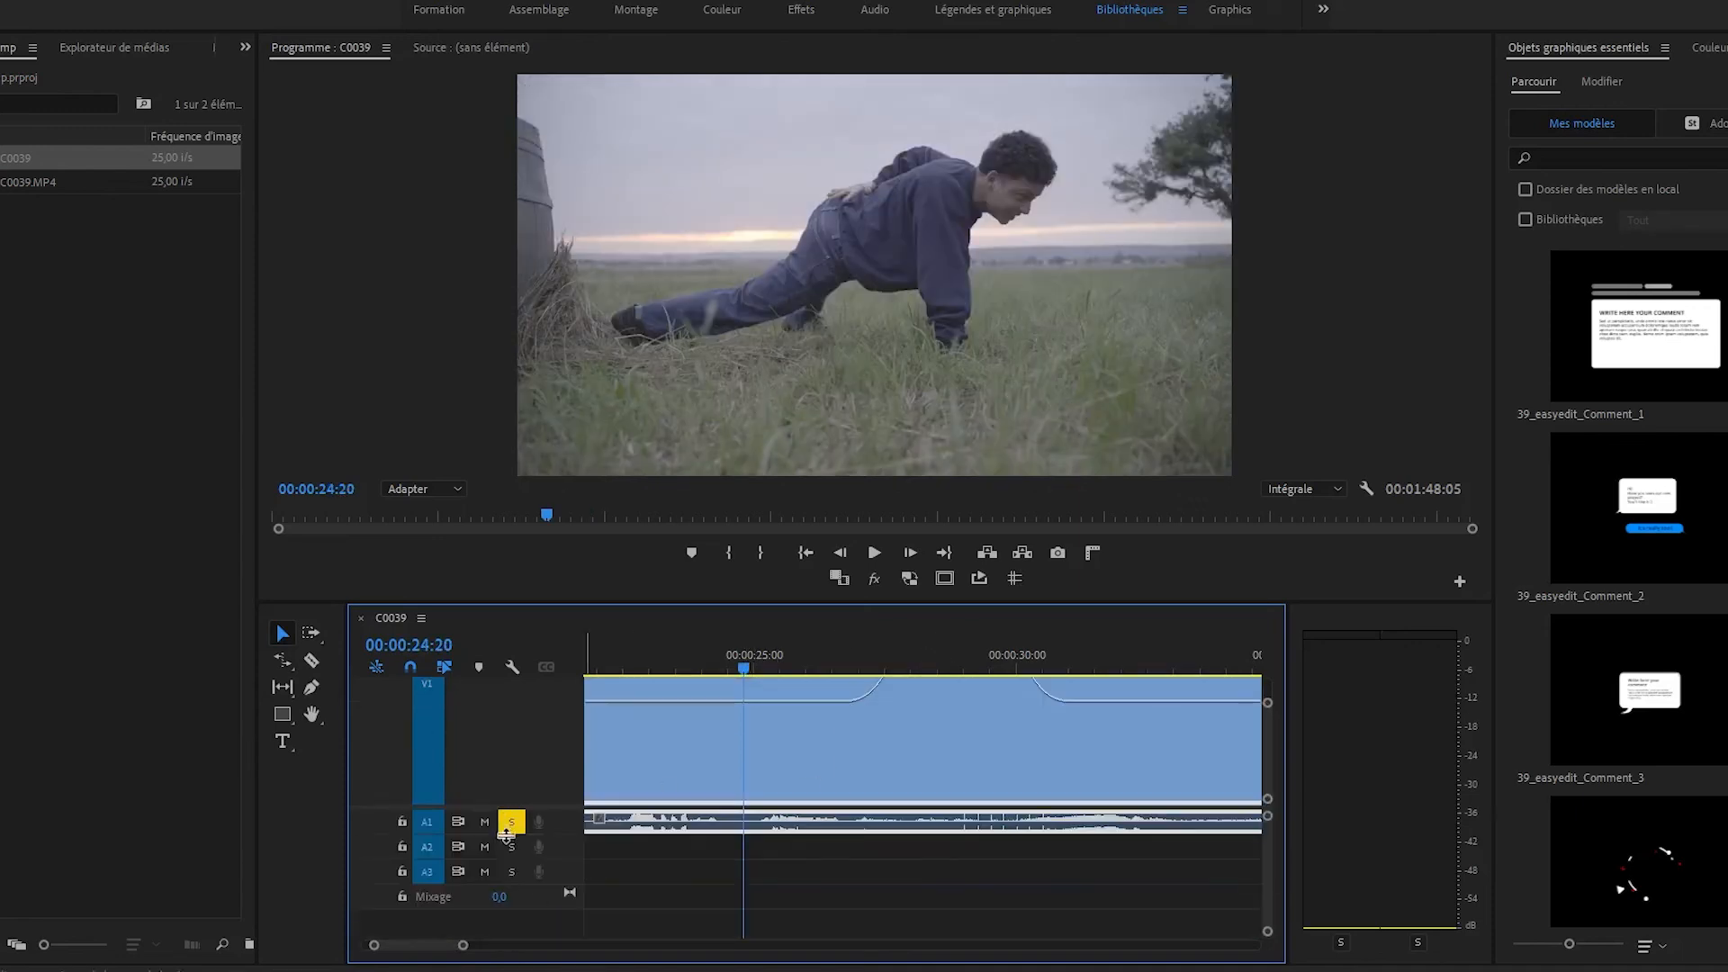
left_click(484, 821)
left_click_drag(557, 806, 542, 882)
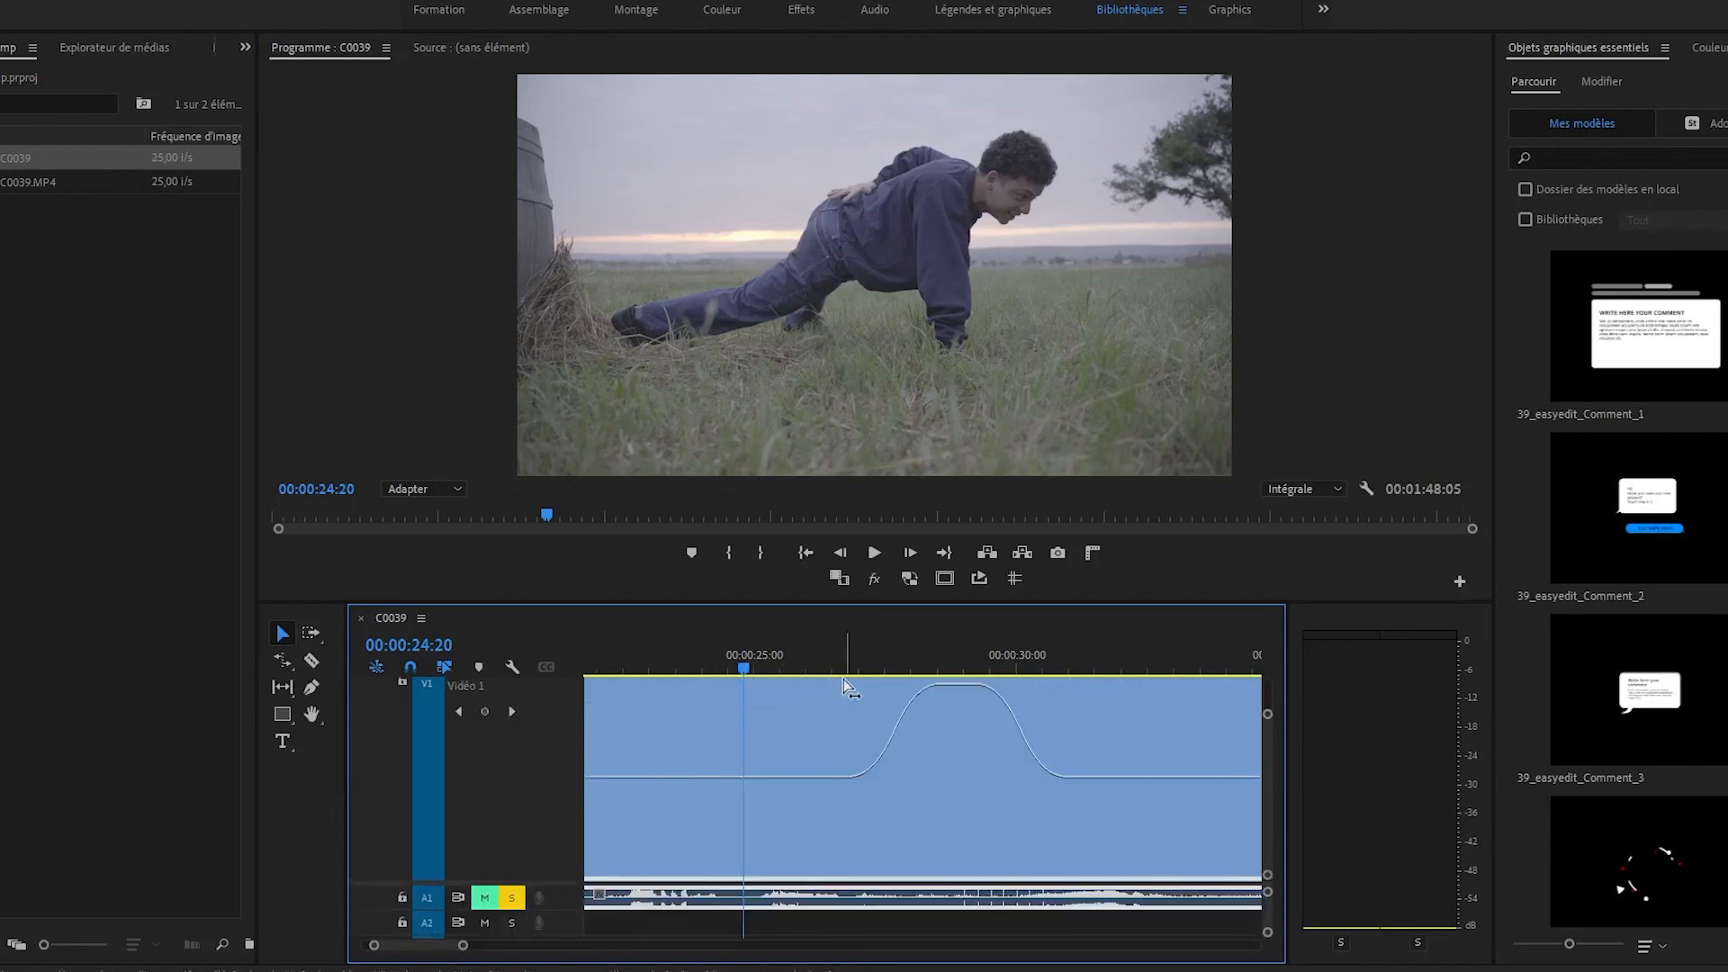
key("space")
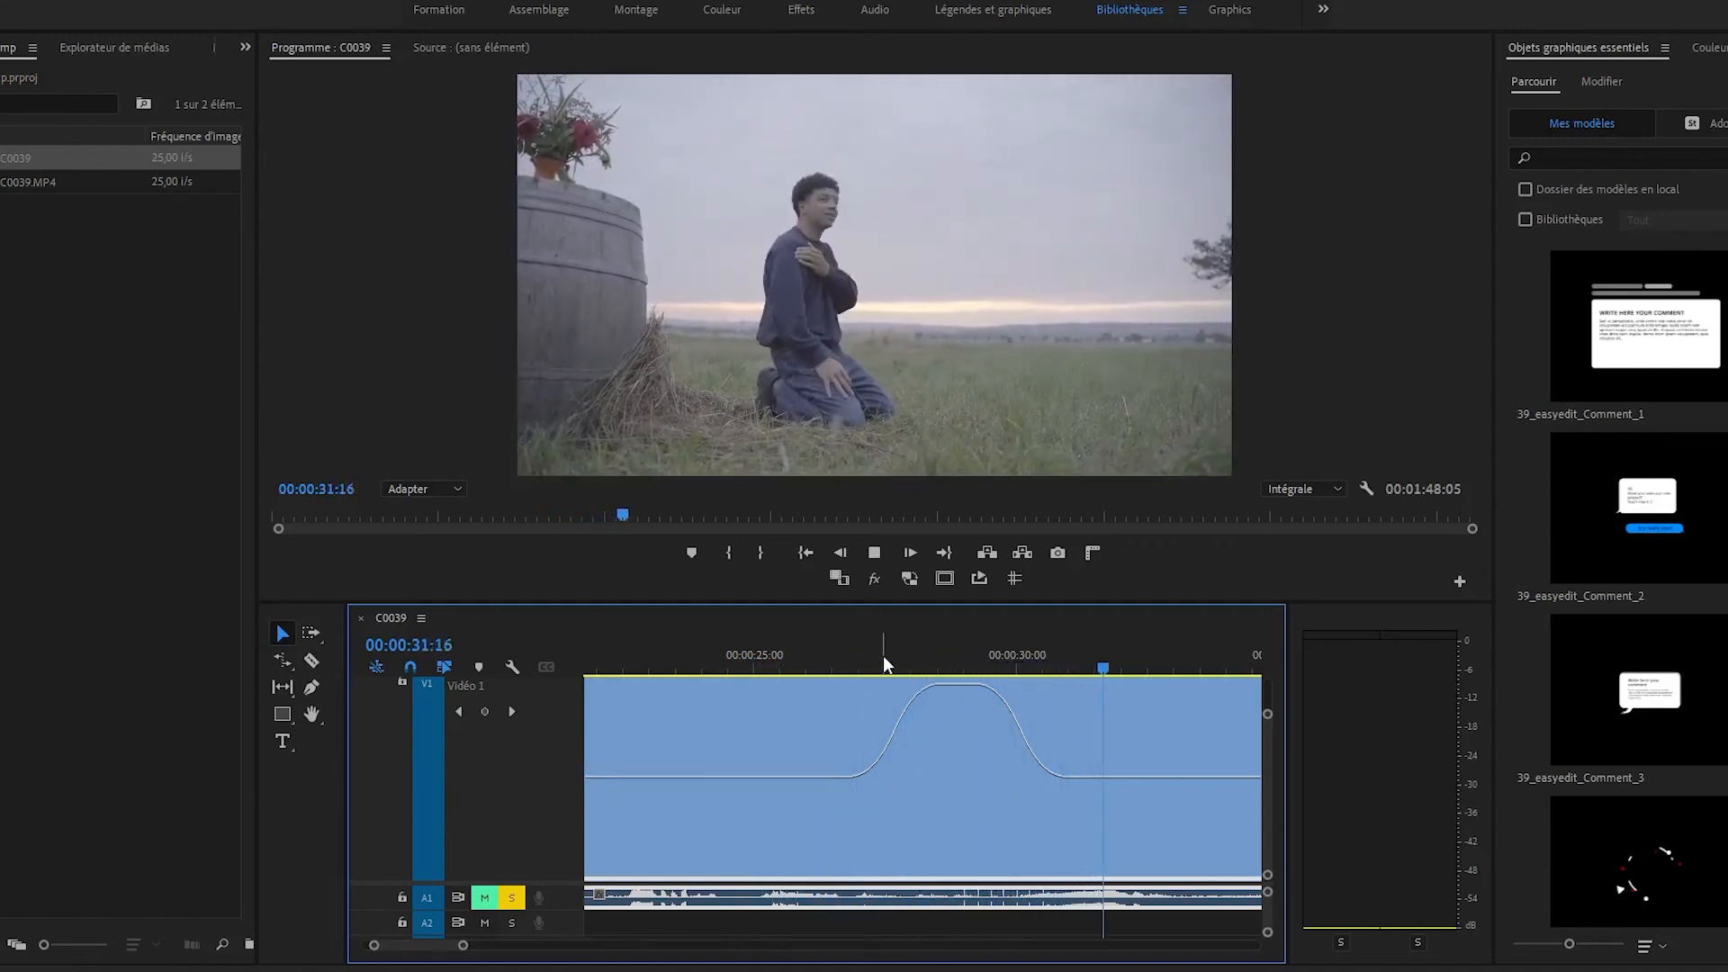
key("space")
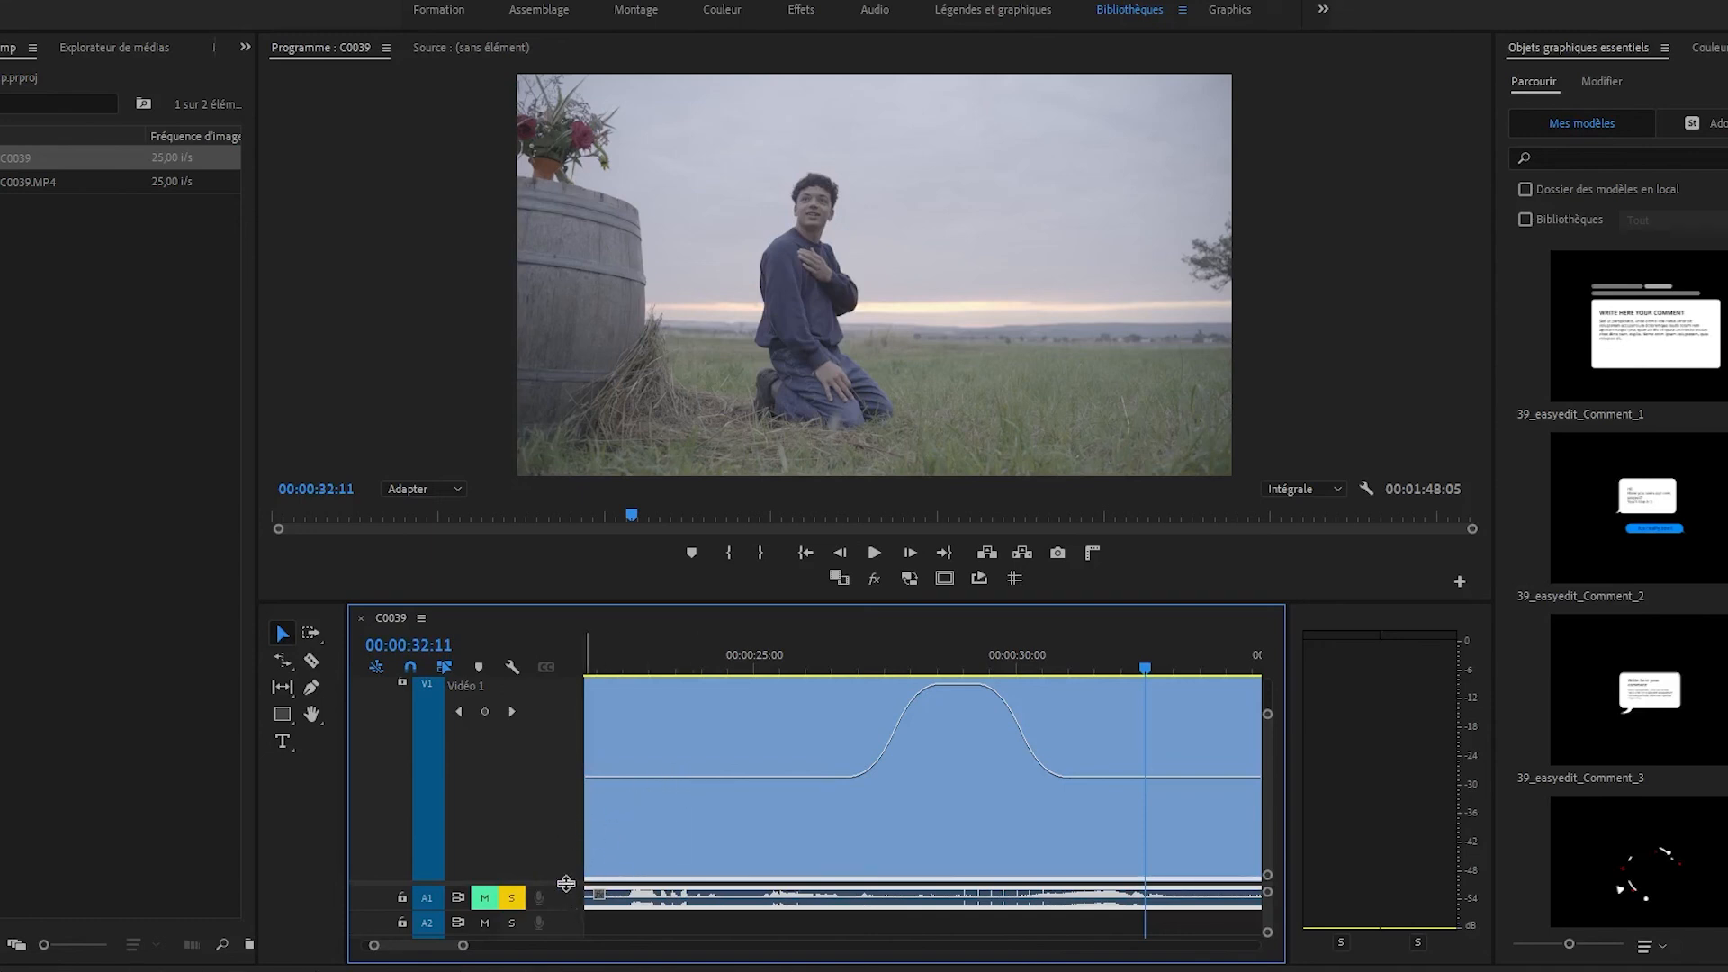
Adjust the height of video track V1 and enlarge the timeline area so the video and audio tracks all fit.
double_click(532, 772)
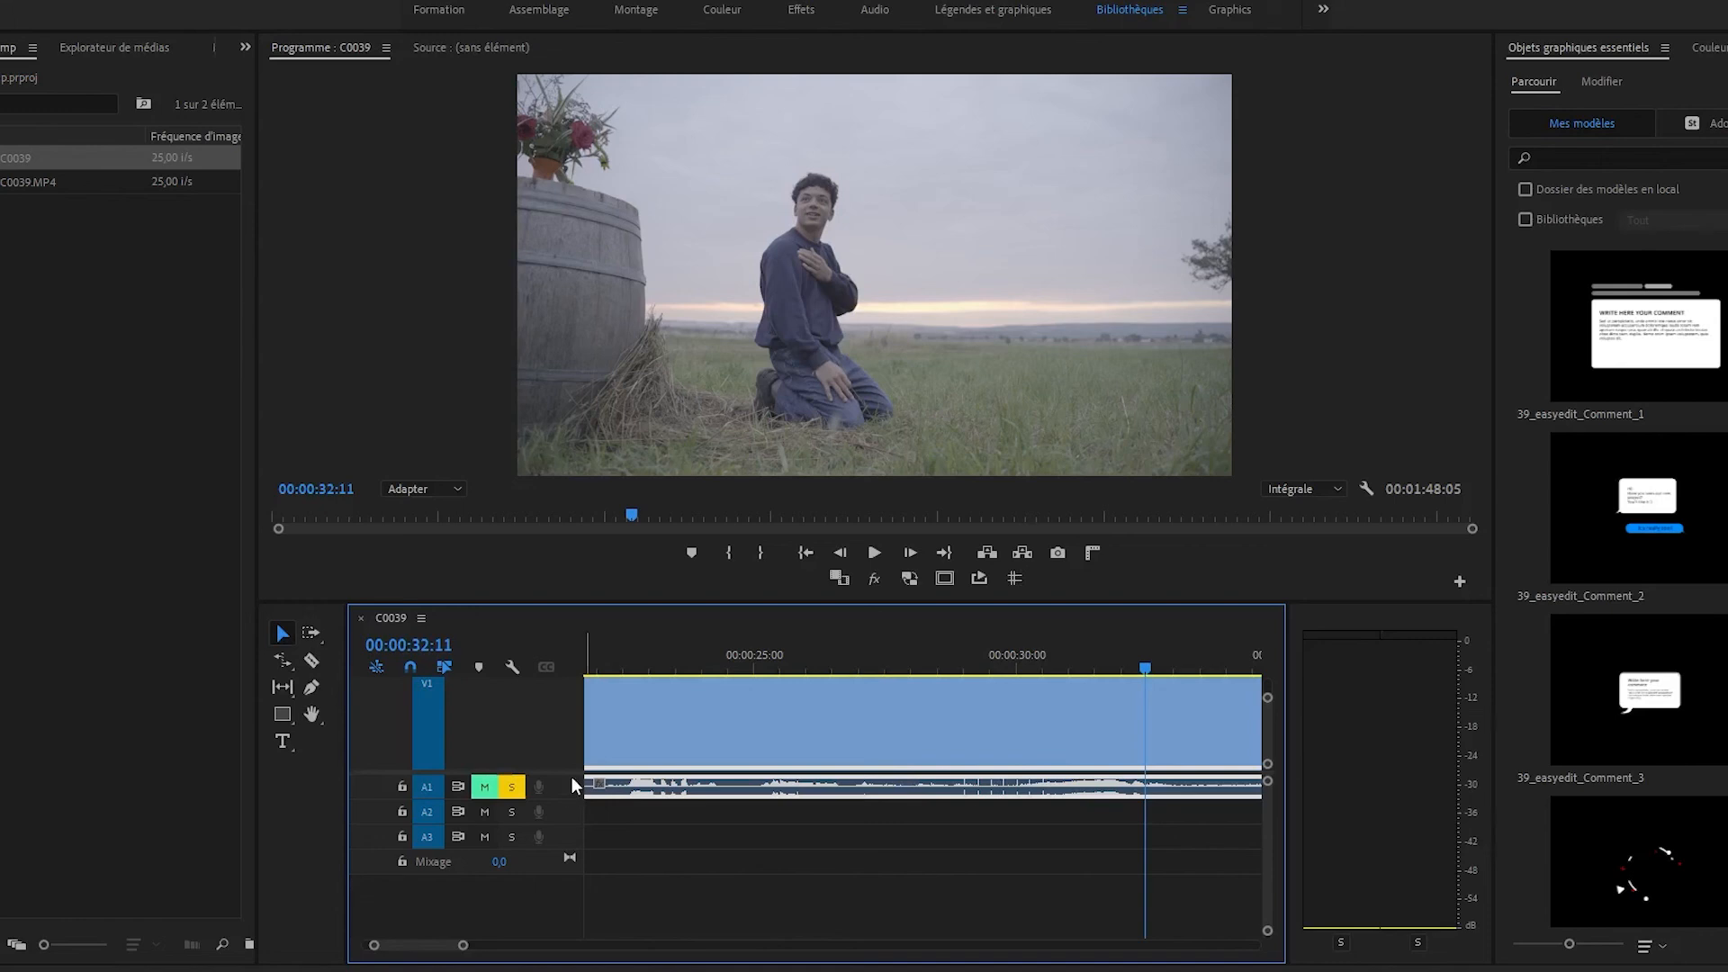
left_click_drag(571, 772, 571, 829)
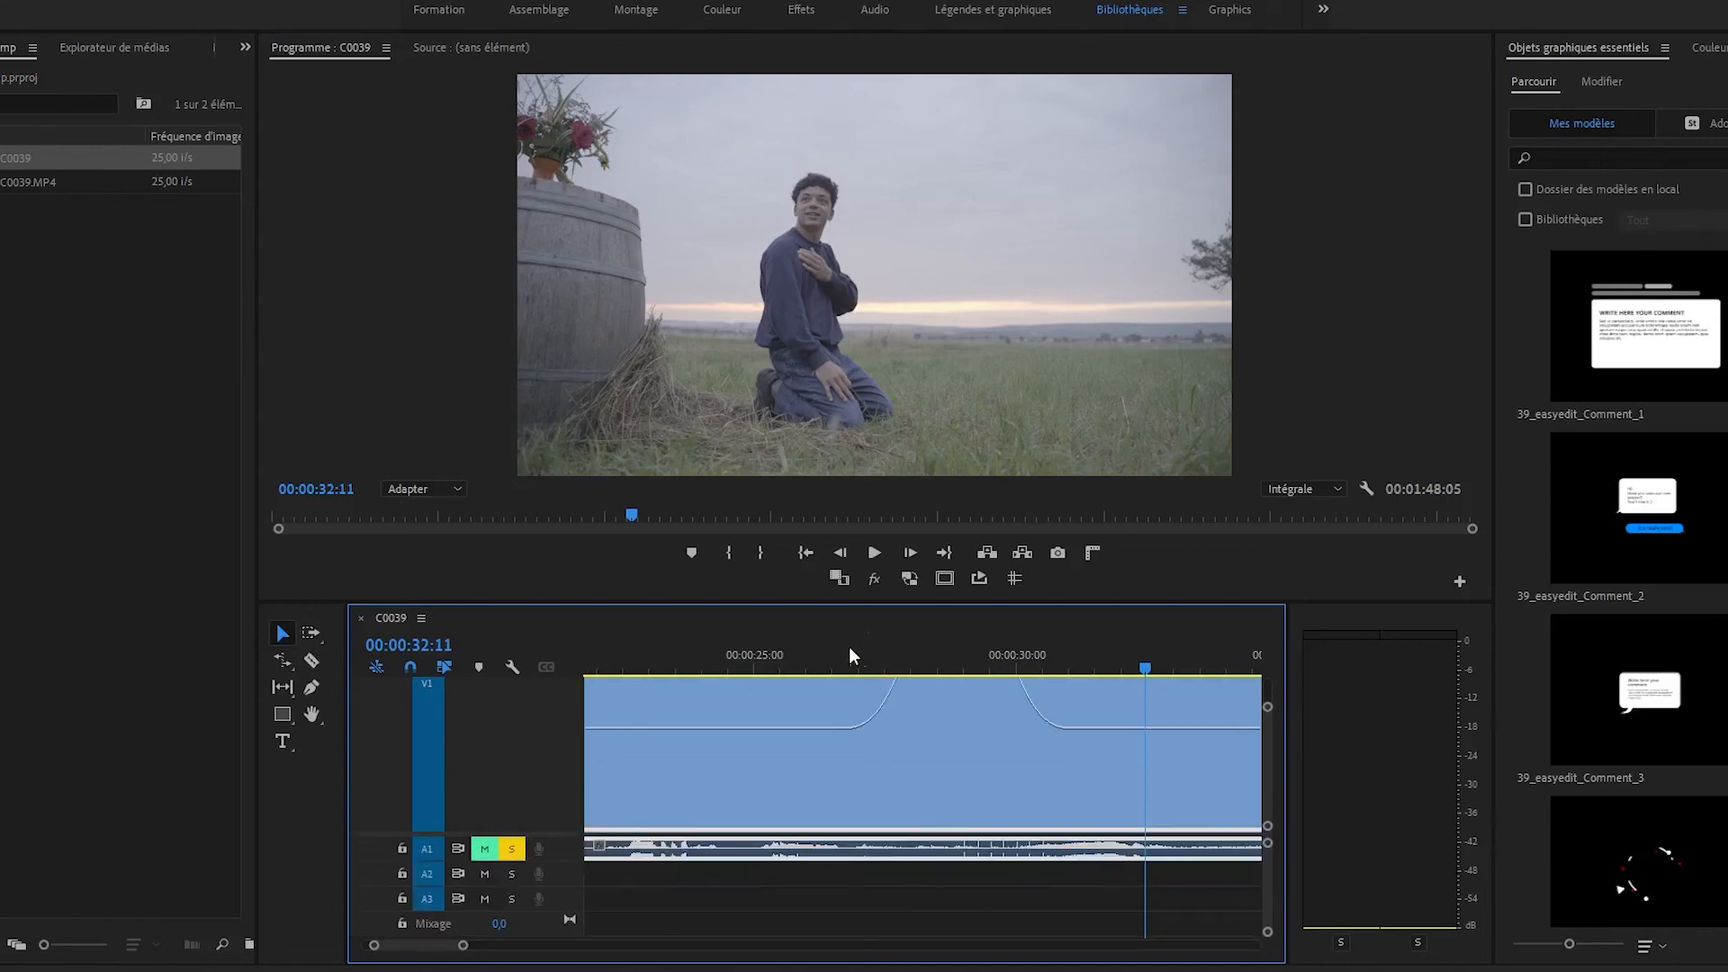
left_click_drag(591, 601, 565, 379)
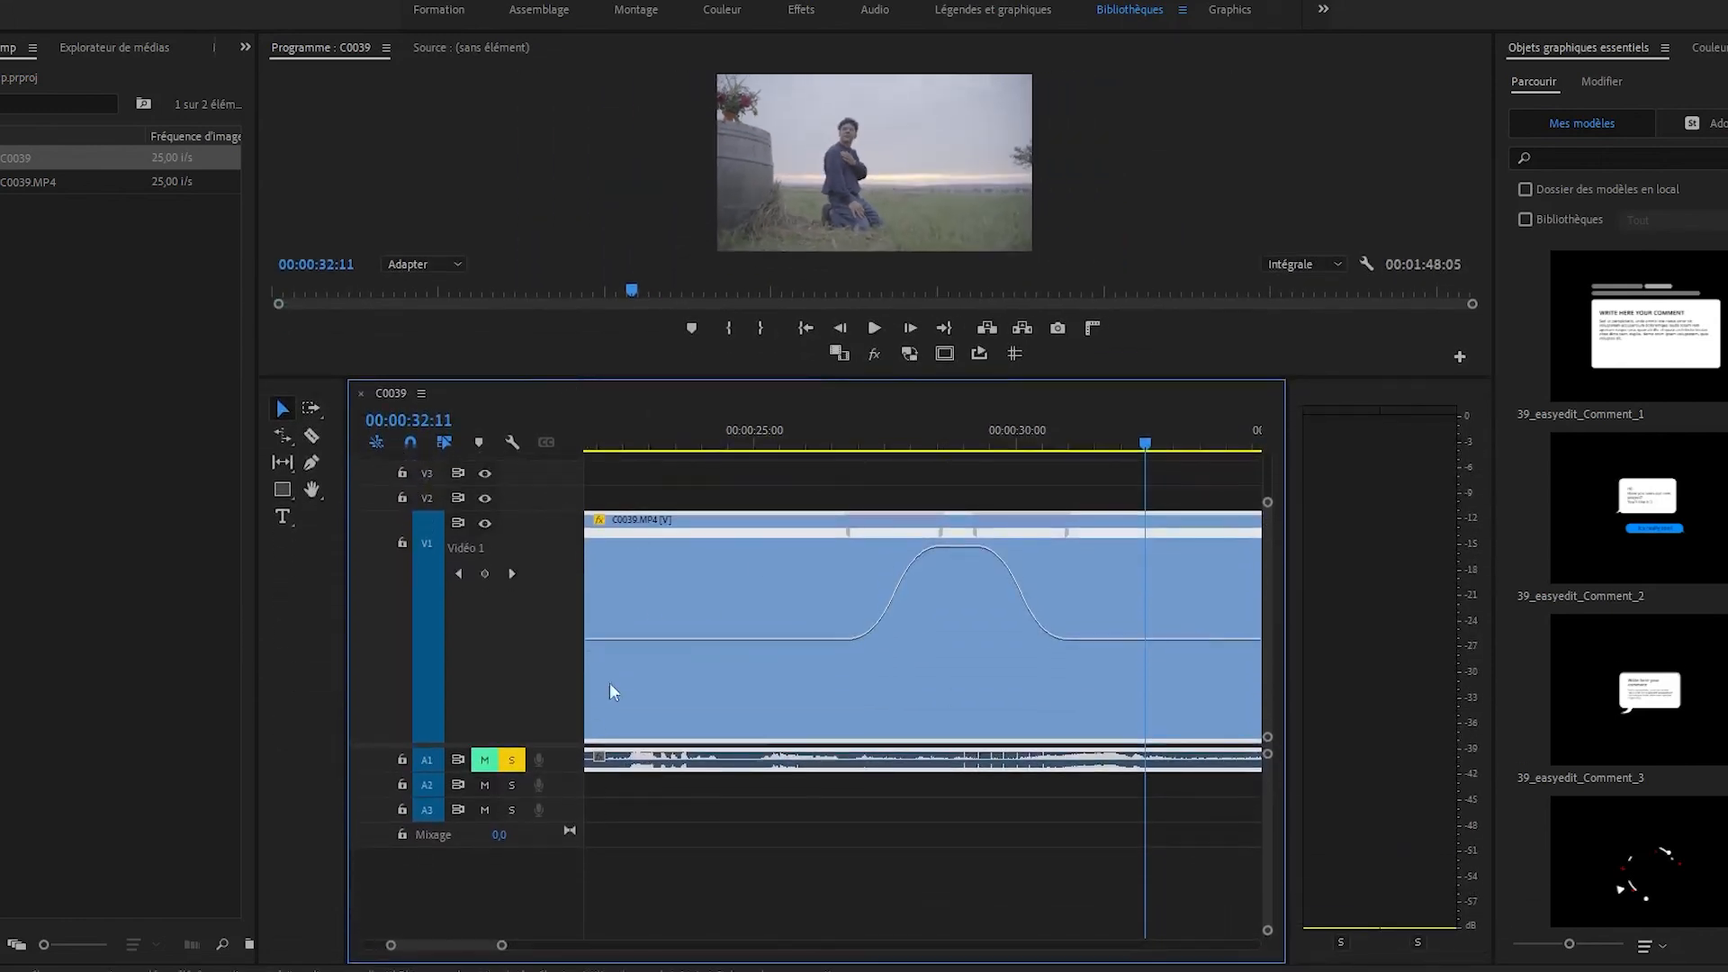
Pick the Rate Stretch tool, return to the Selection tool, and scrub across the first speed ramp to 00:00:28:17.
left_click(837, 443)
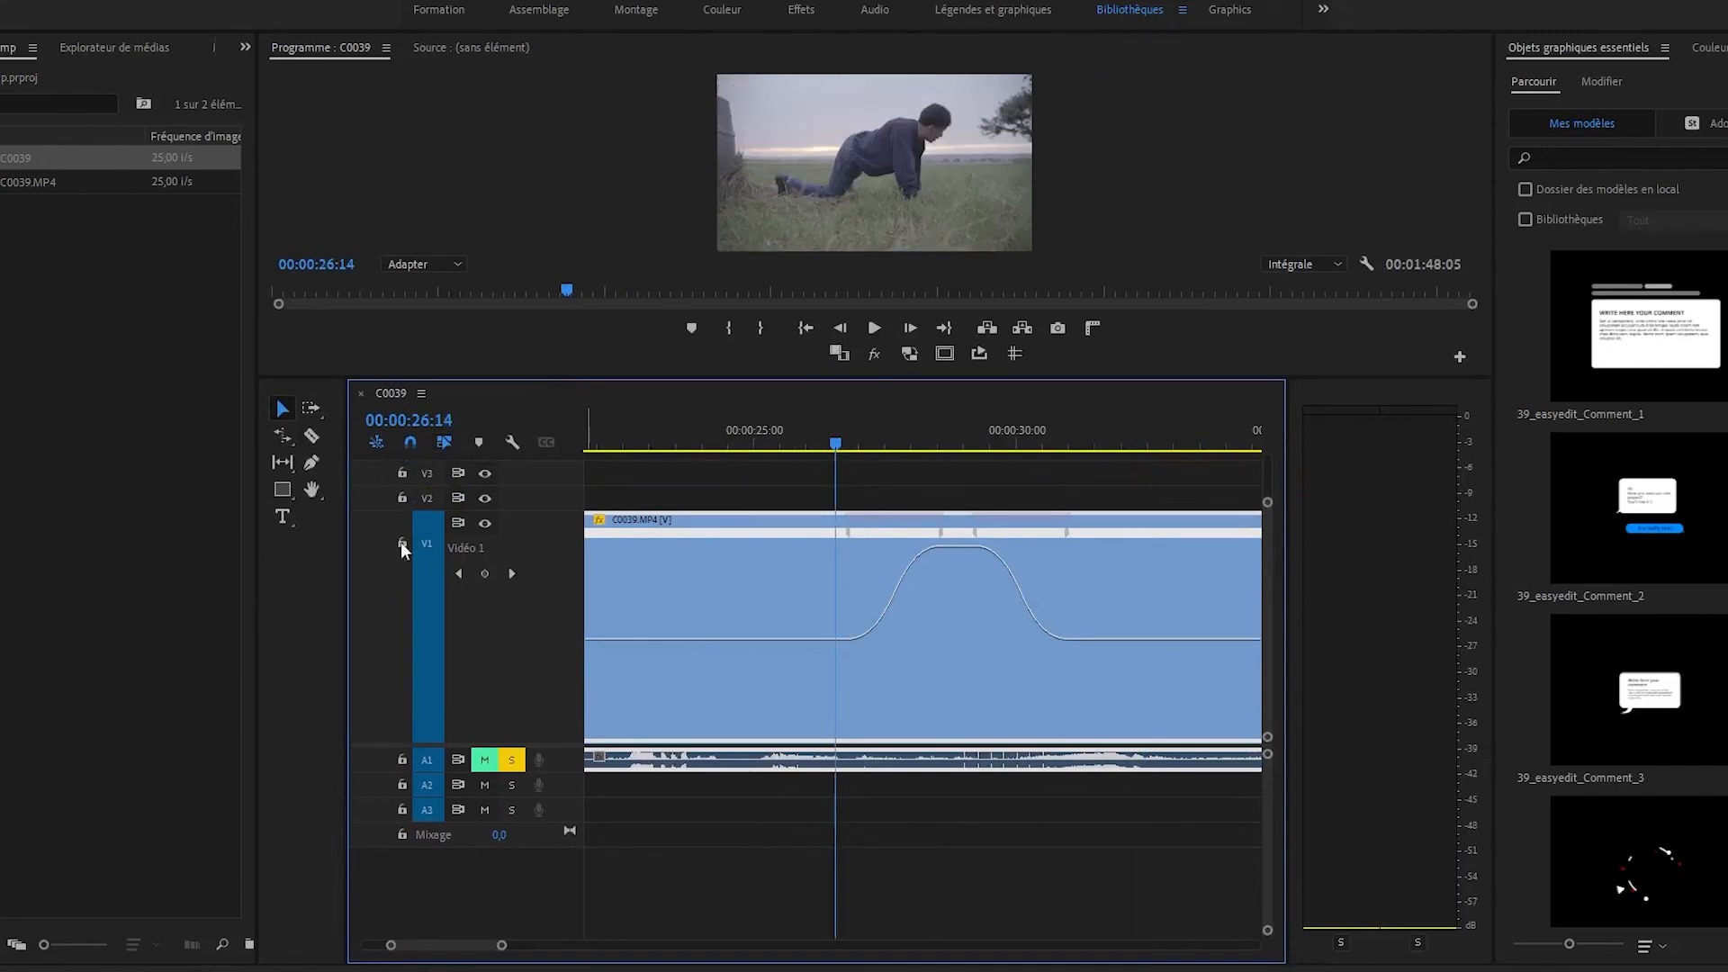
left_click(285, 438)
left_click(284, 438)
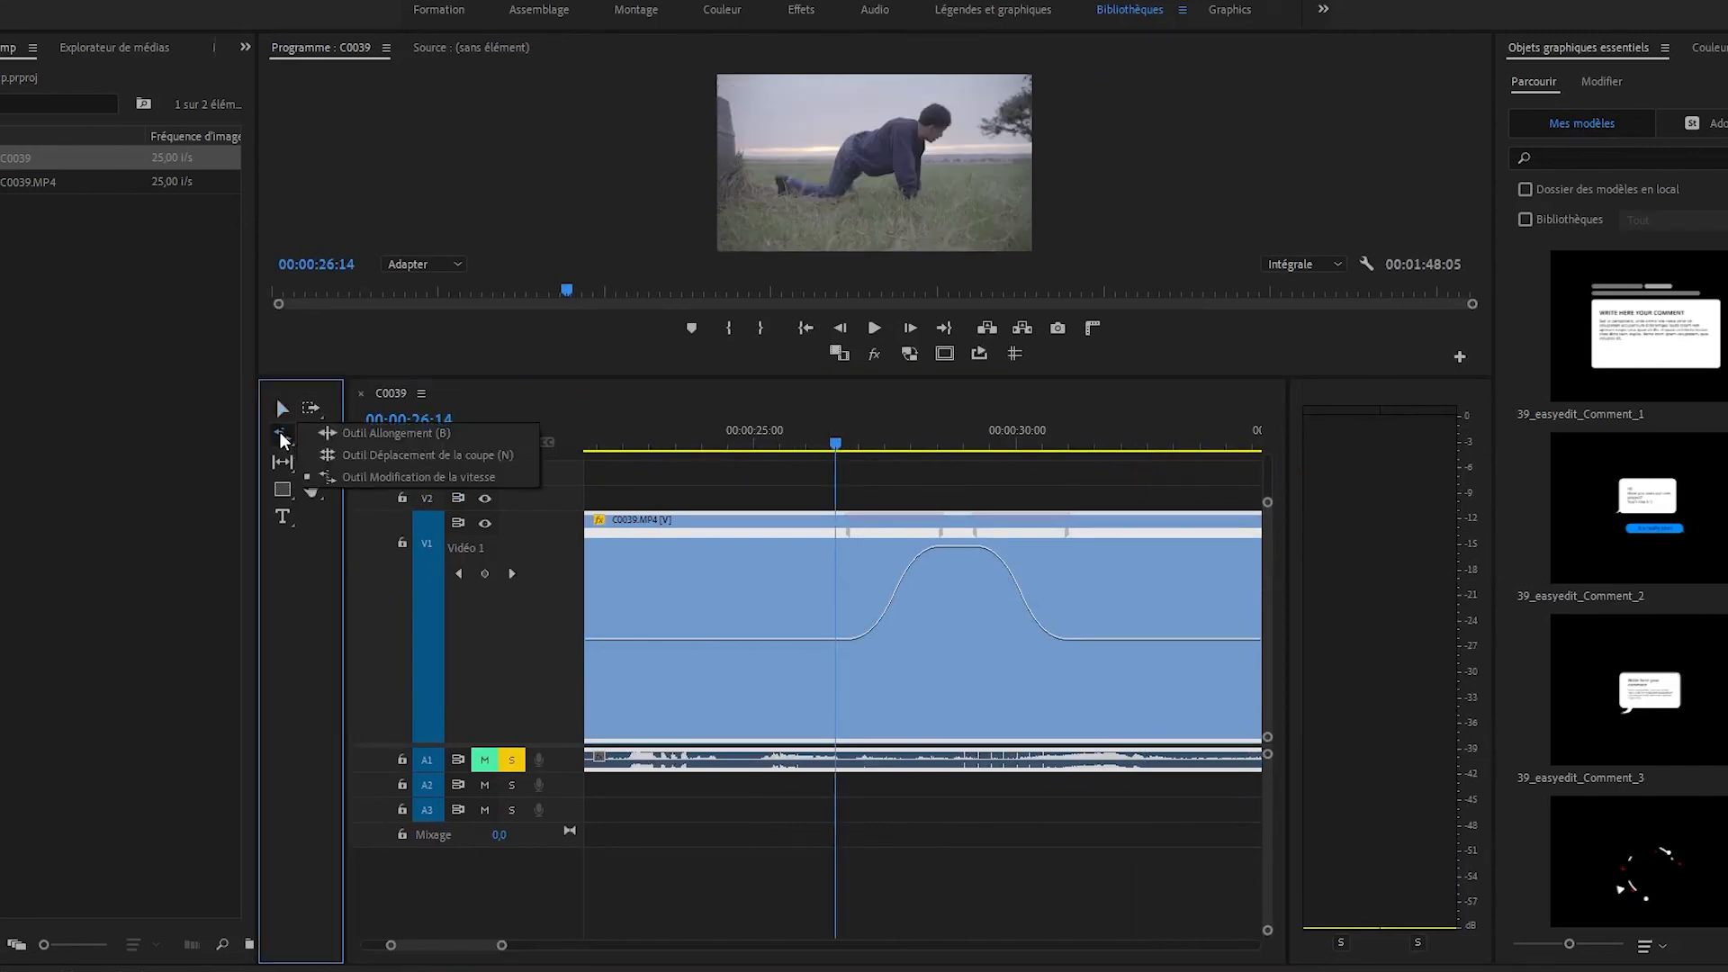
left_click(389, 479)
key("v")
left_click(845, 450)
left_click_drag(845, 450, 947, 444)
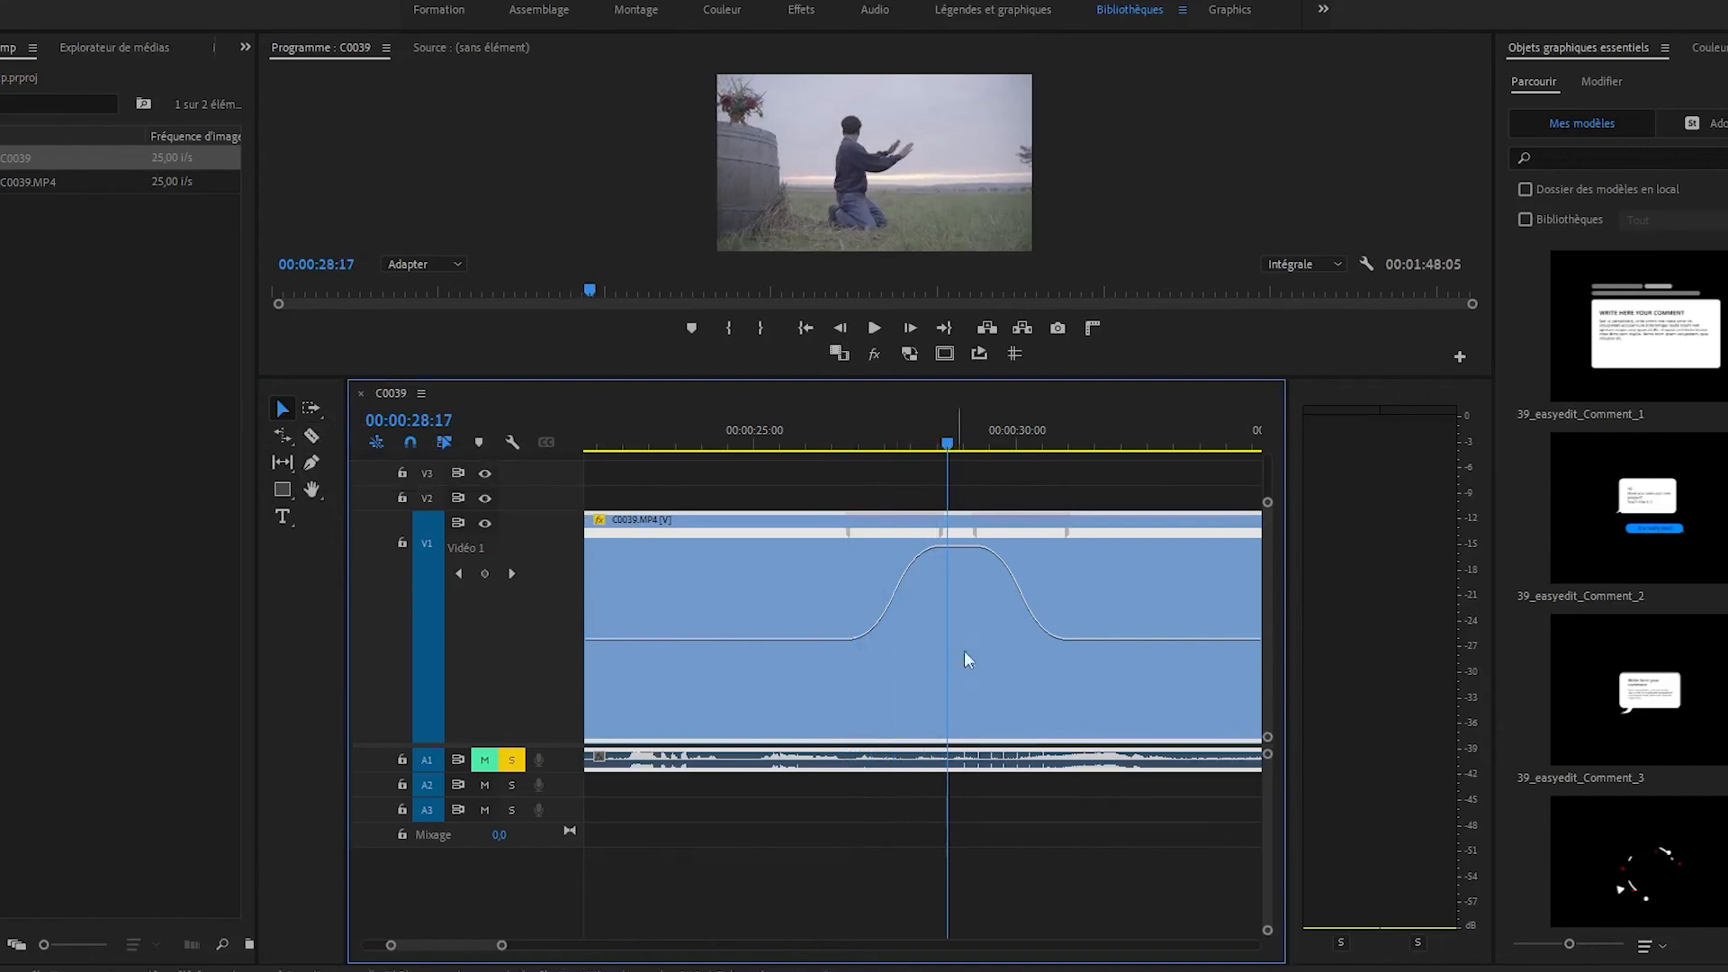